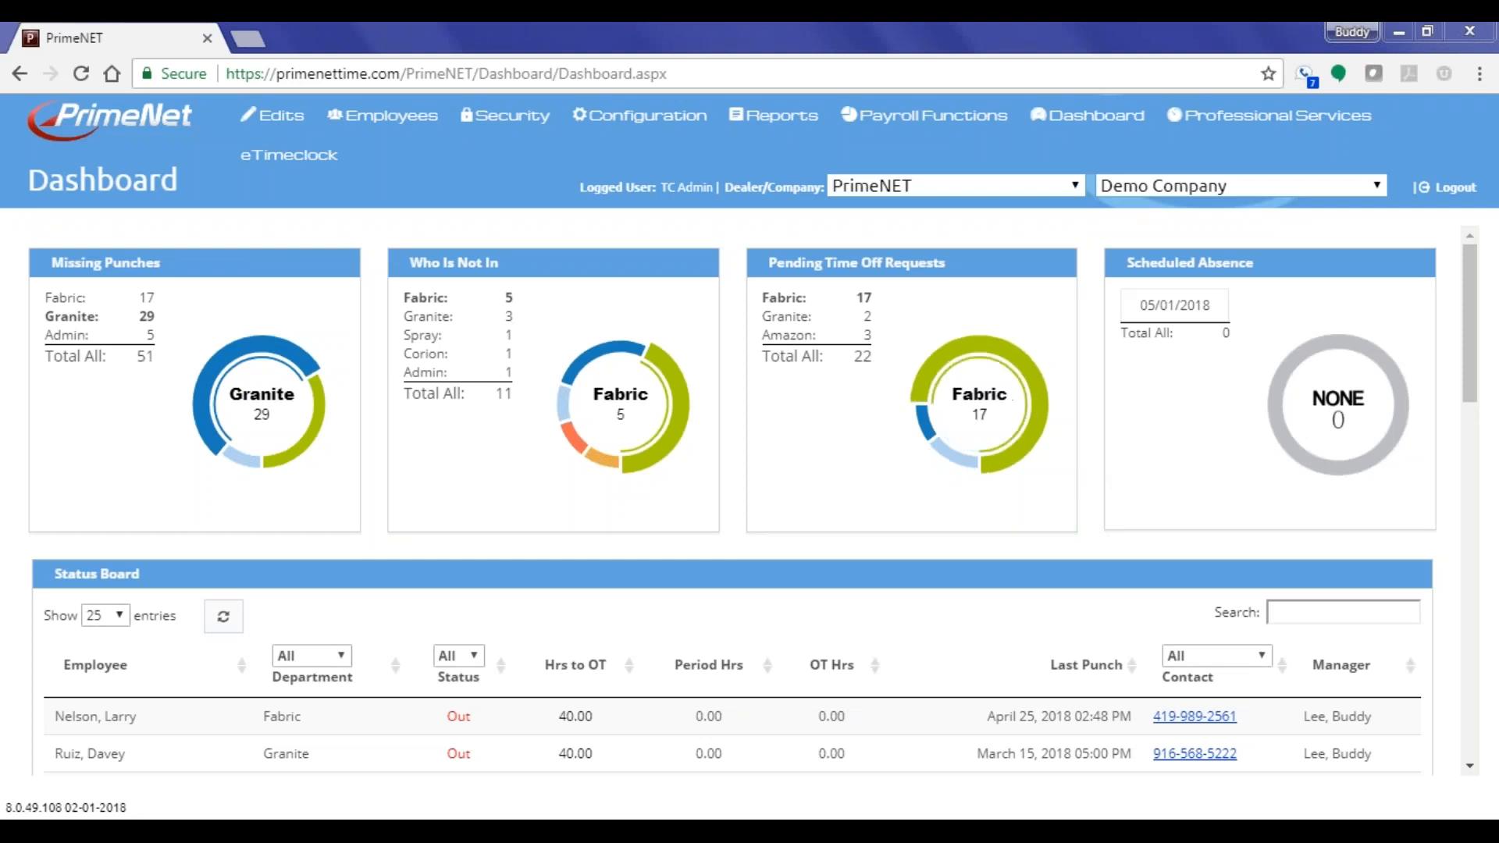
Reveal the Configuration > Rule Setup submenu containing Level Hierarchy Plan
{"action": "mouse_move", "coordinate": [628, 117]}
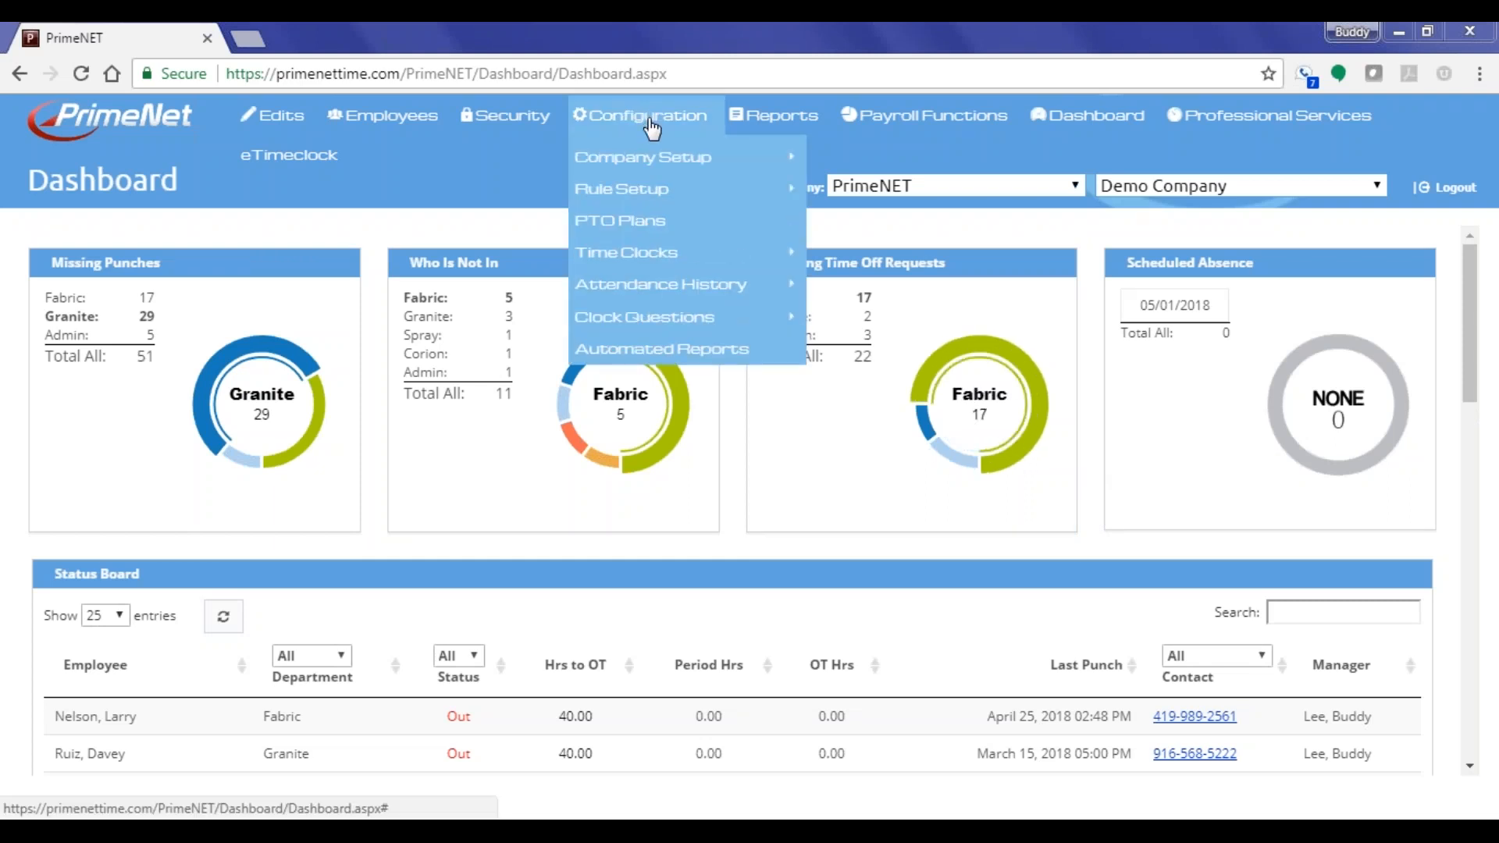
{"action": "mouse_move", "coordinate": [613, 195]}
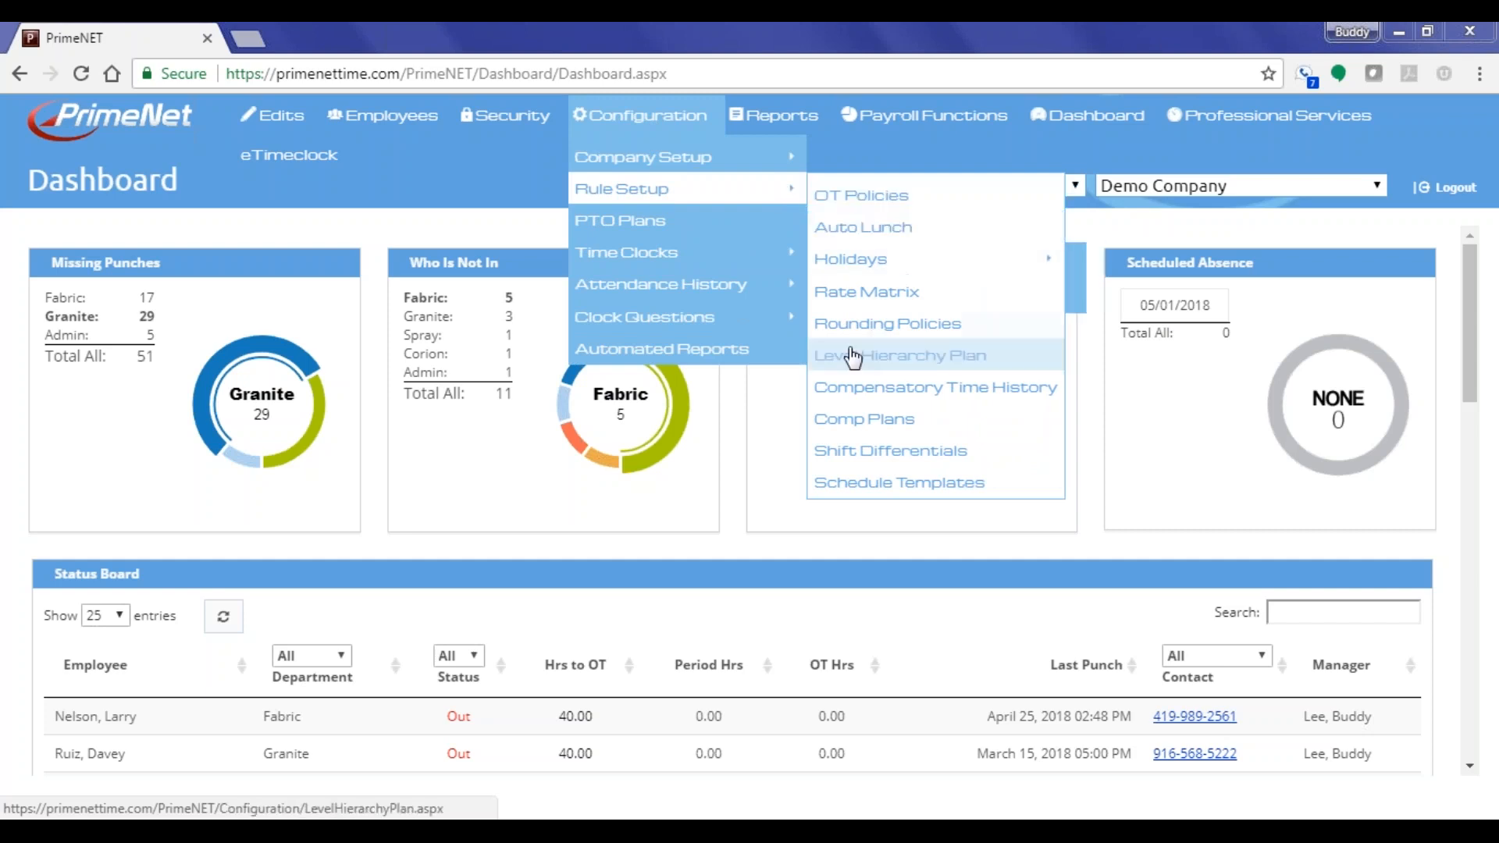
Go to the Level Hierarchy Plan page and start a new plan
{"action": "left_click", "coordinate": [918, 361]}
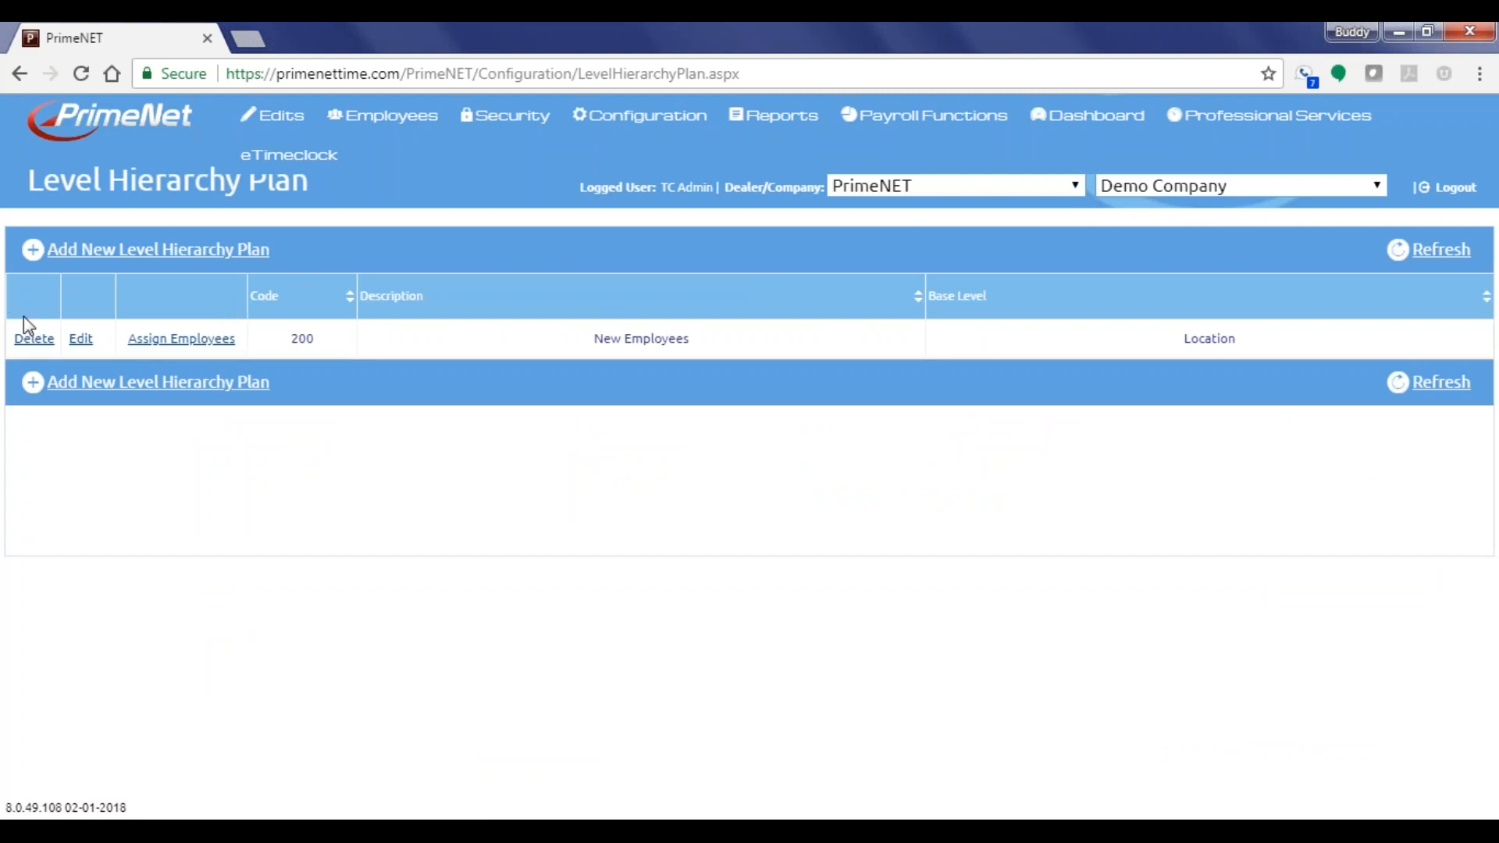
{"action": "left_click_drag", "start_coordinate": [271, 249], "coordinate": [54, 261]}
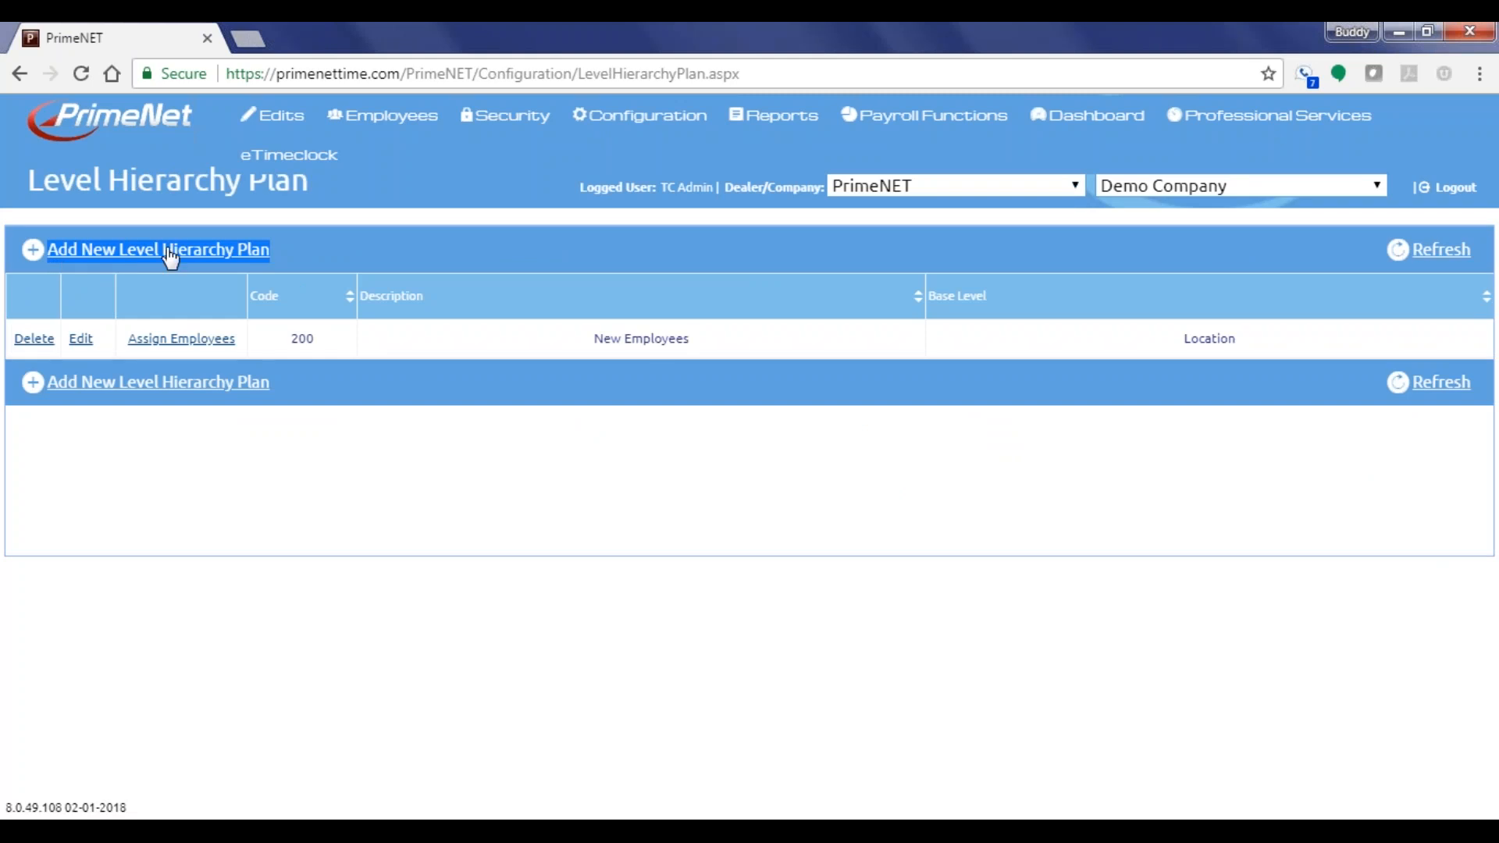
{"action": "left_click", "coordinate": [337, 247]}
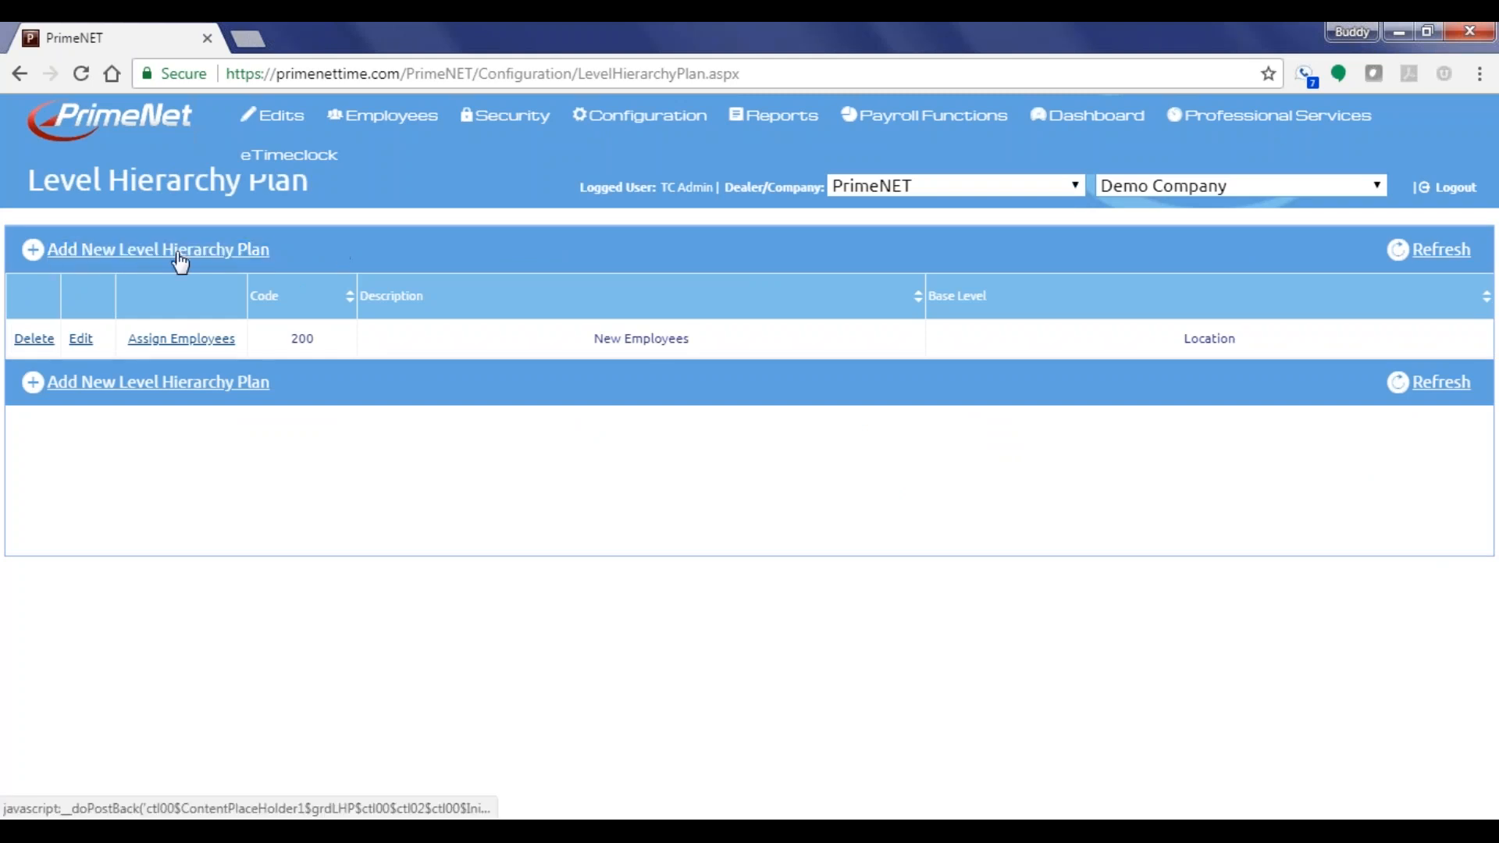
{"action": "left_click", "coordinate": [180, 250]}
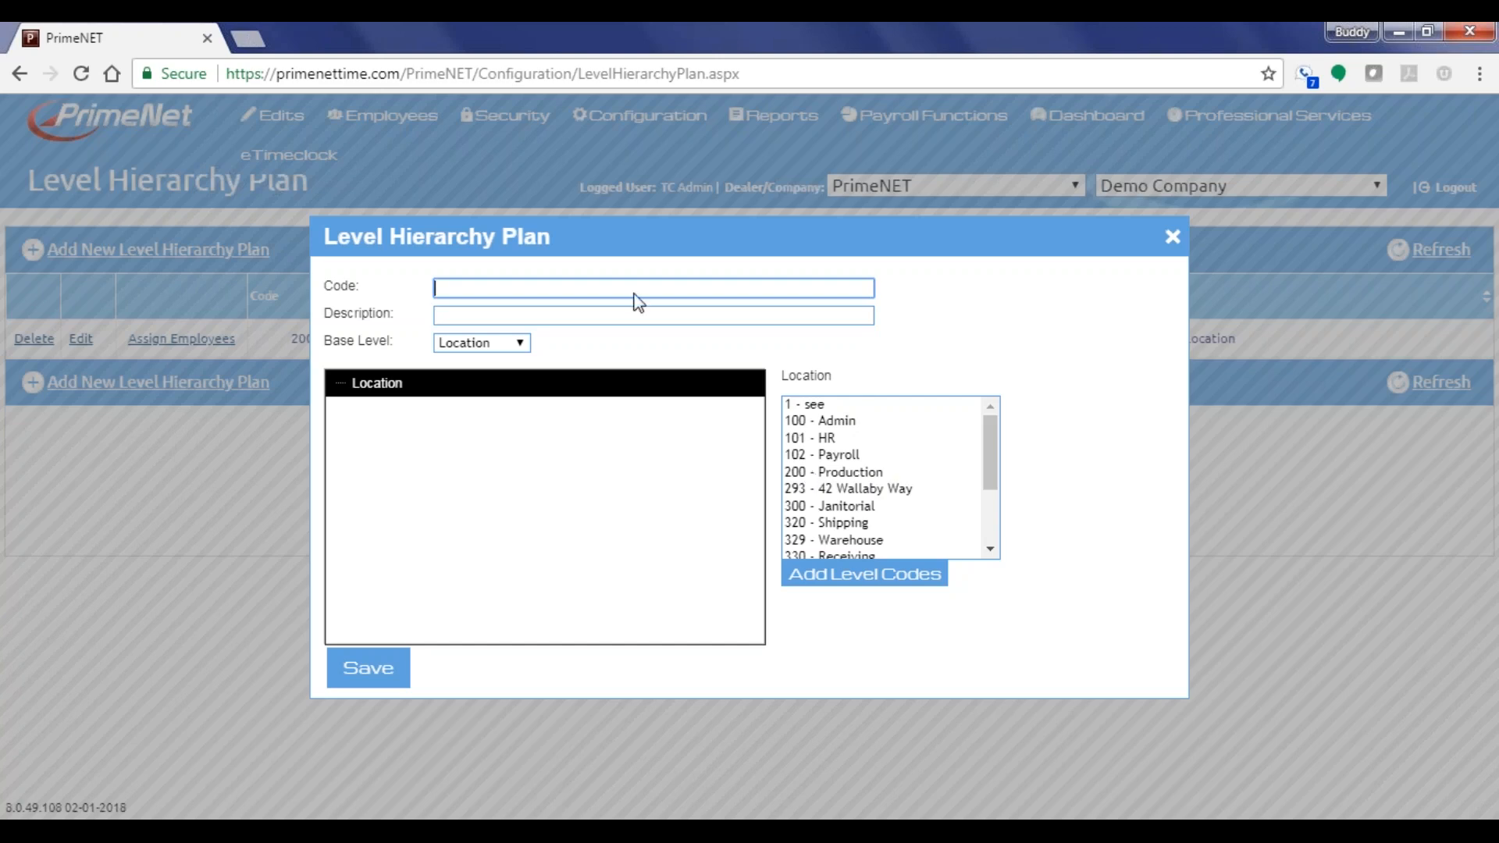
Enter Code 100 and Description 'Test' for the new plan
{"action": "left_click", "coordinate": [522, 290]}
{"action": "type", "text": "100"}
{"action": "left_click", "coordinate": [508, 309]}
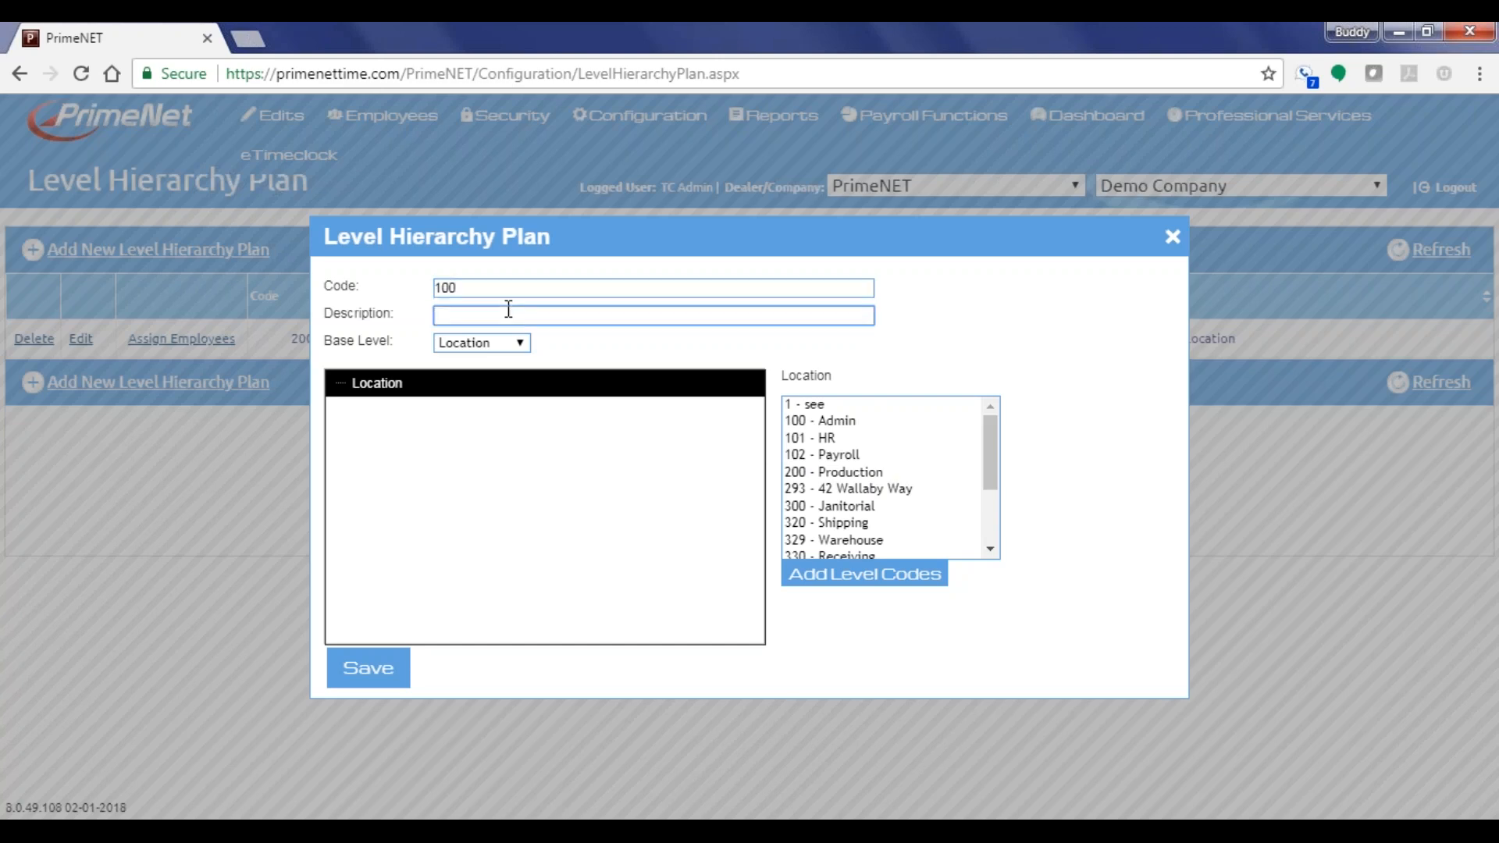
{"action": "type", "text": "Test"}
Switch Base Level to Department, then back to Location, confirming each change
{"action": "left_click", "coordinate": [485, 344]}
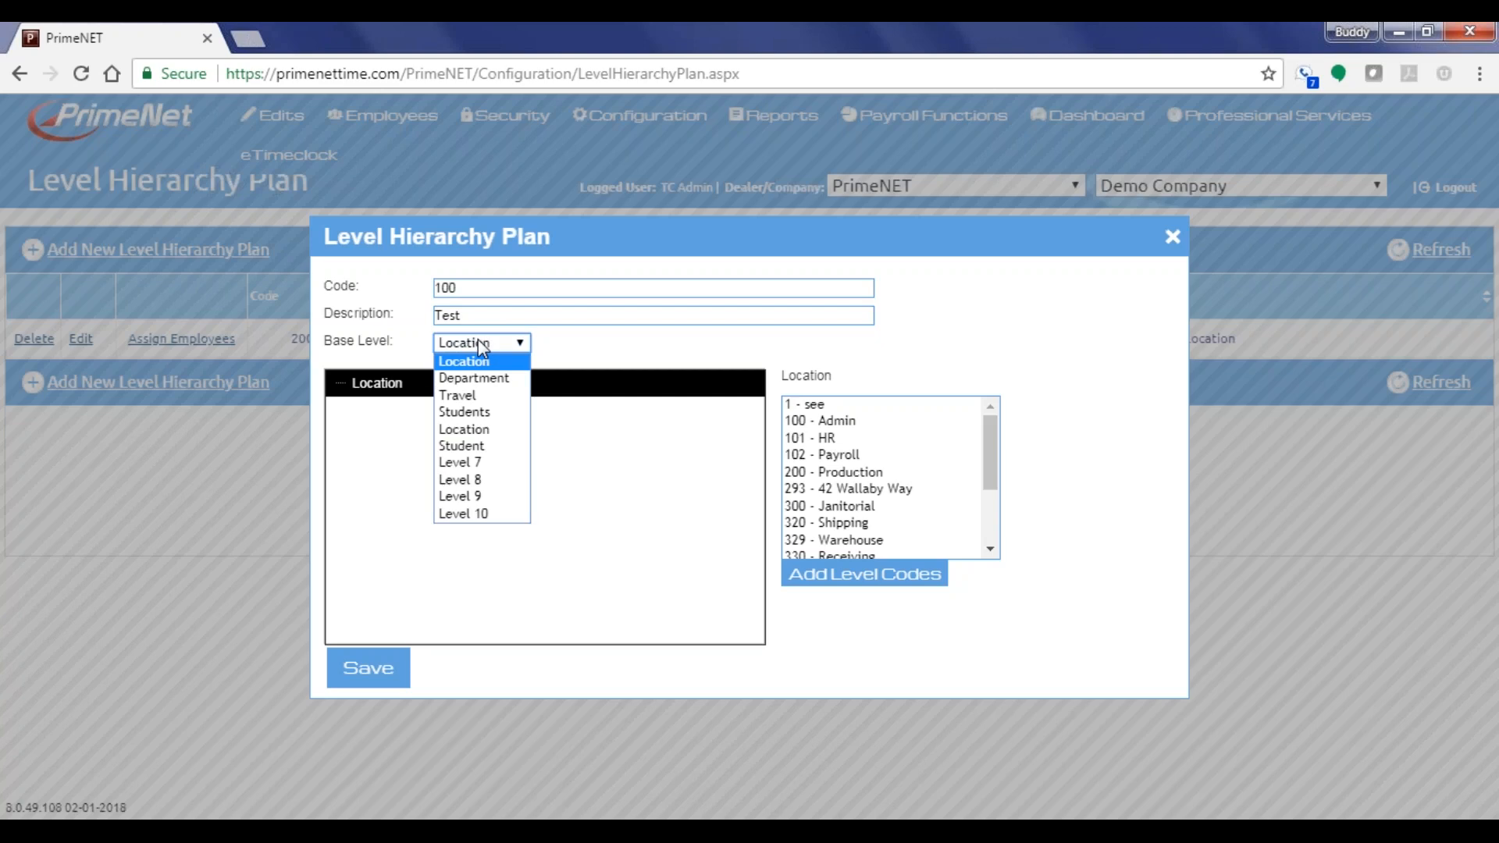
{"action": "left_click", "coordinate": [478, 342]}
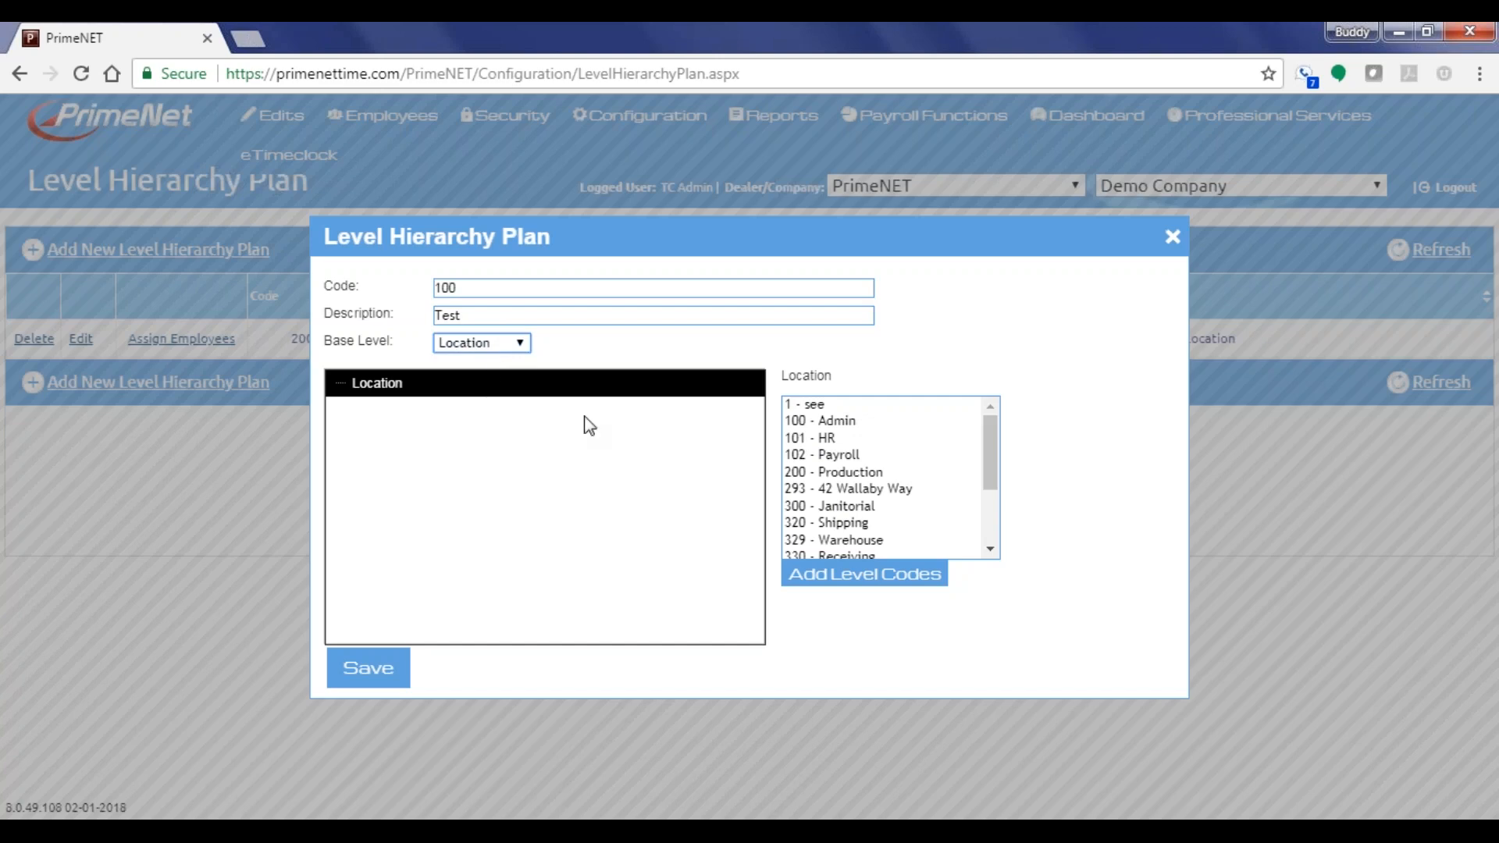
{"action": "left_click", "coordinate": [511, 343]}
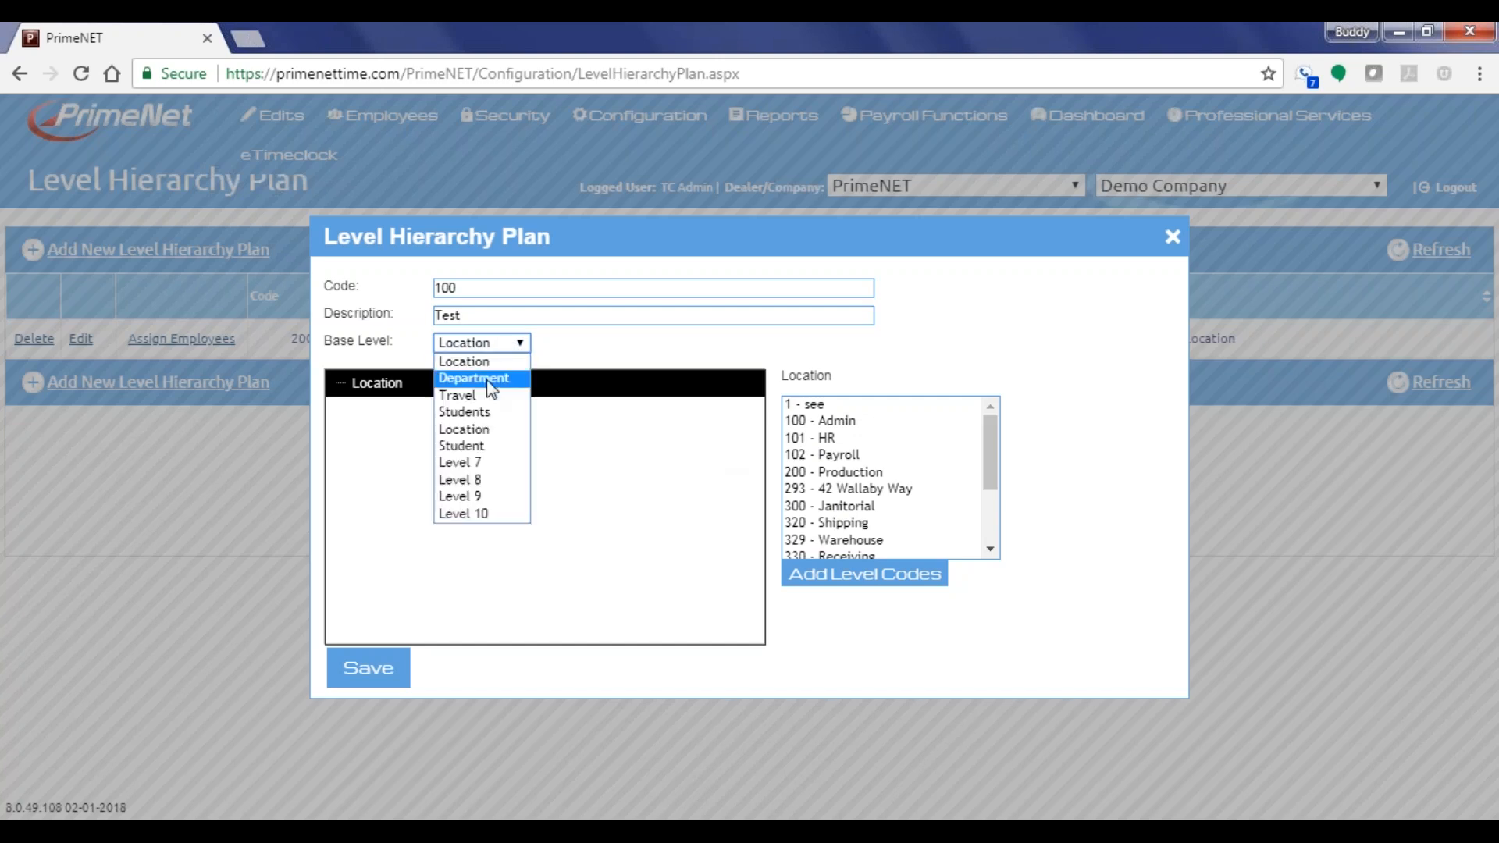
{"action": "left_click", "coordinate": [491, 386]}
{"action": "left_click", "coordinate": [857, 214]}
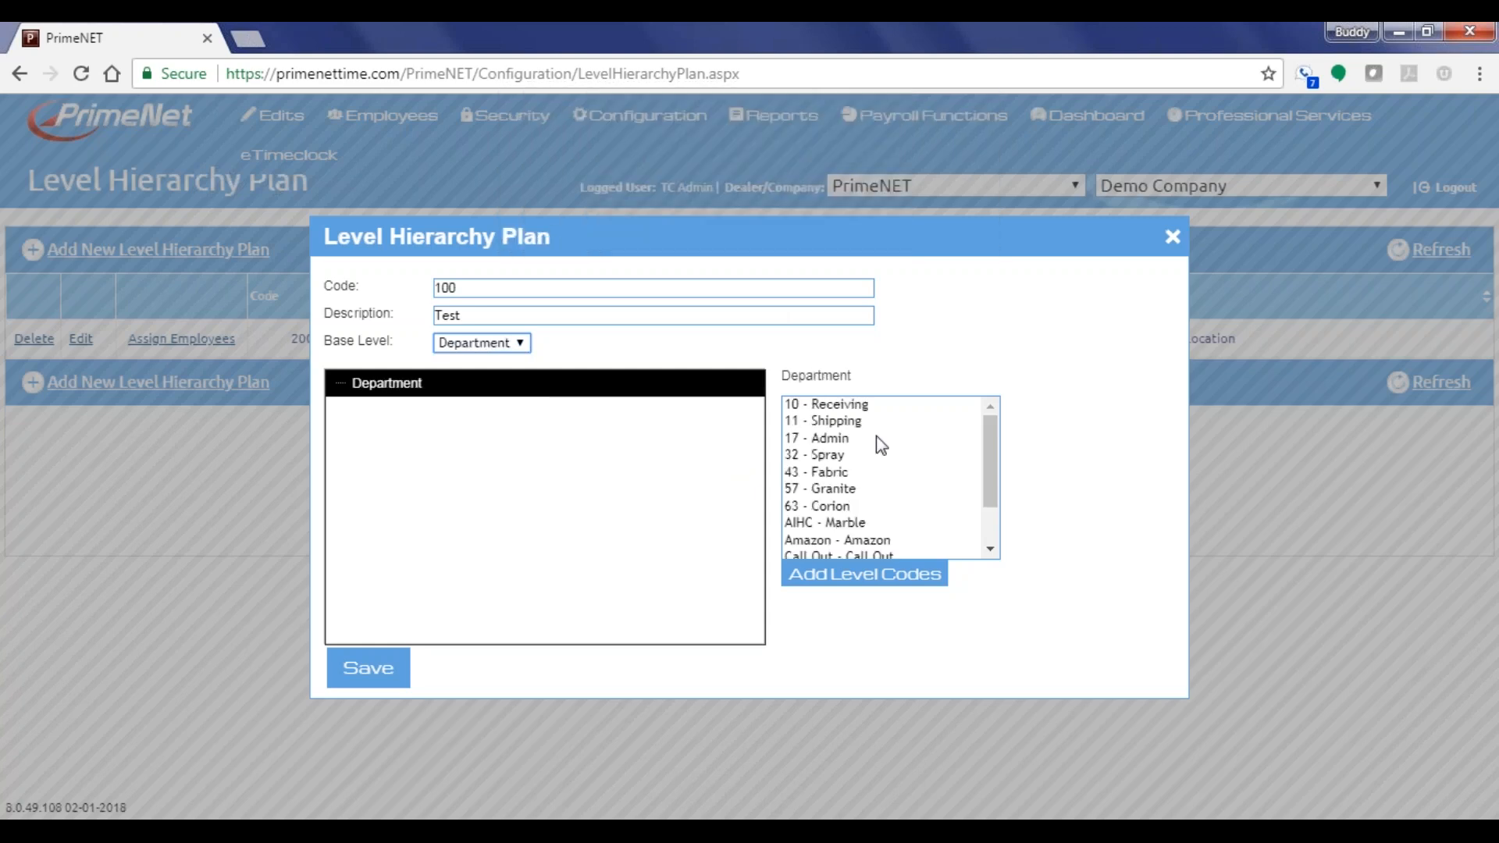
{"action": "left_click", "coordinate": [502, 345]}
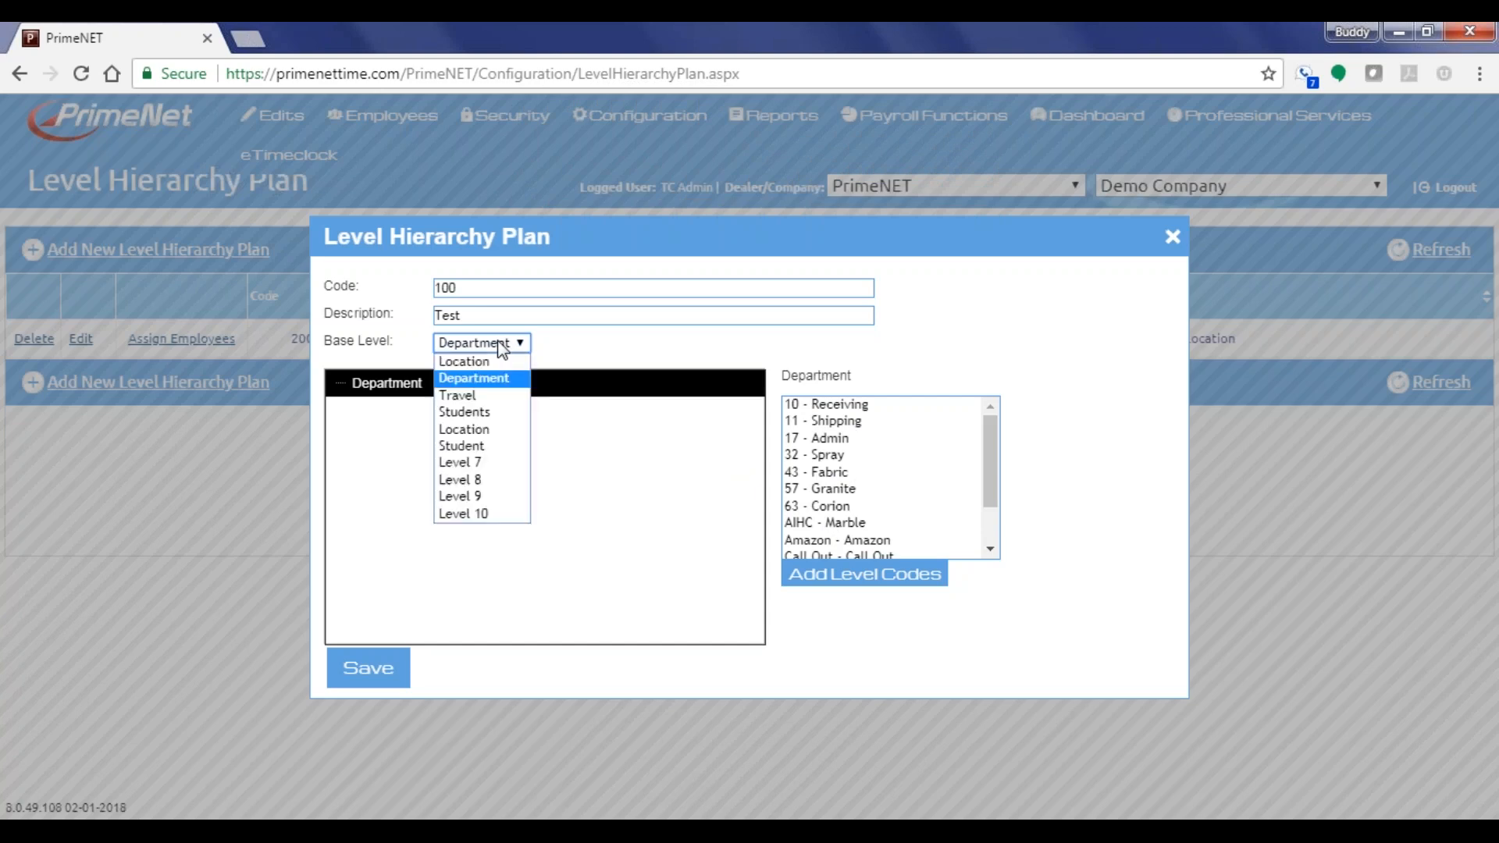
{"action": "left_click", "coordinate": [490, 361]}
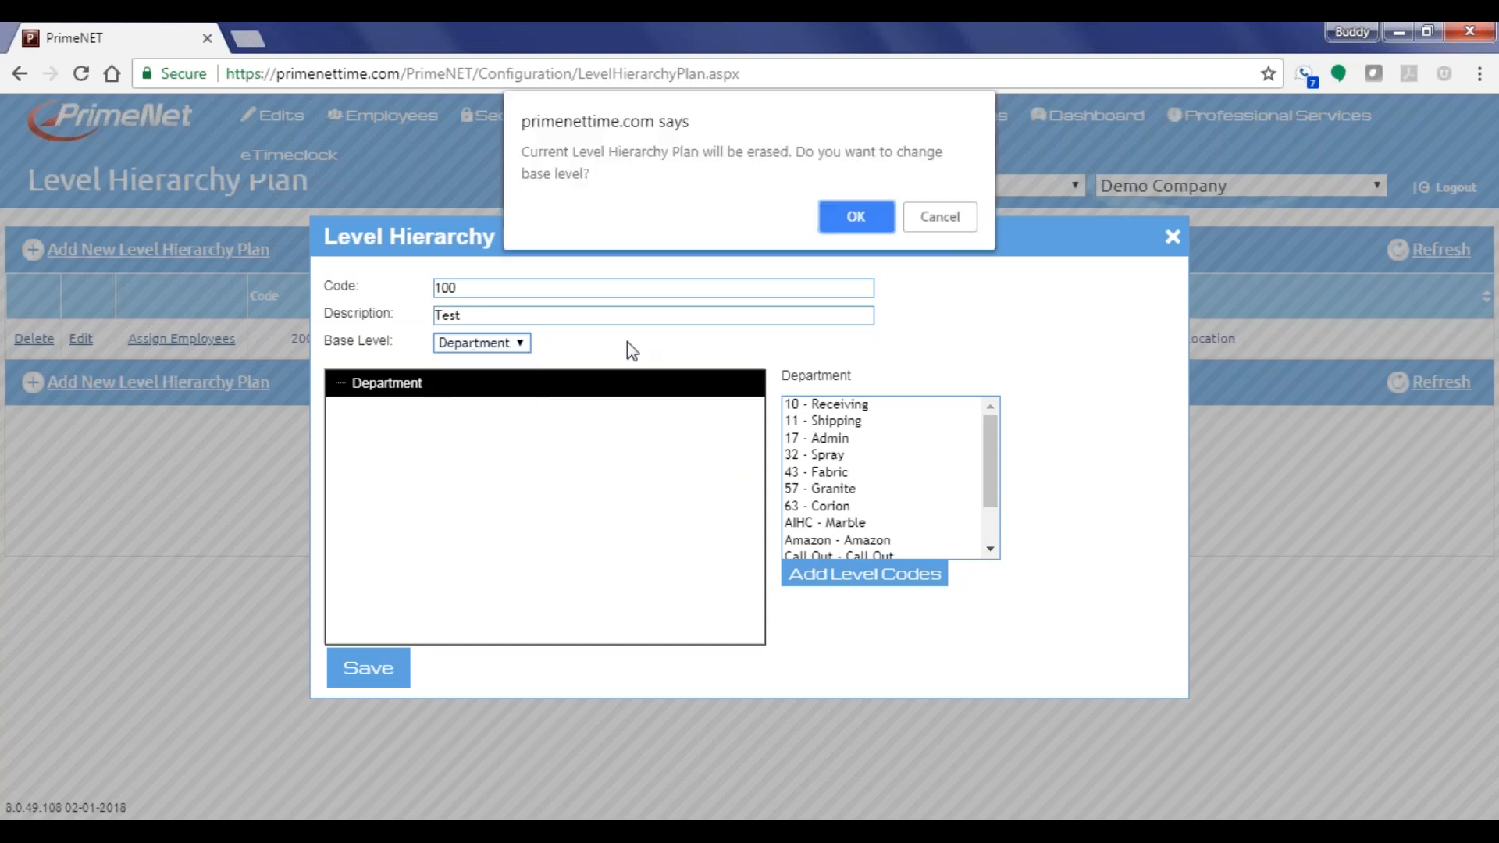
{"action": "left_click", "coordinate": [856, 219]}
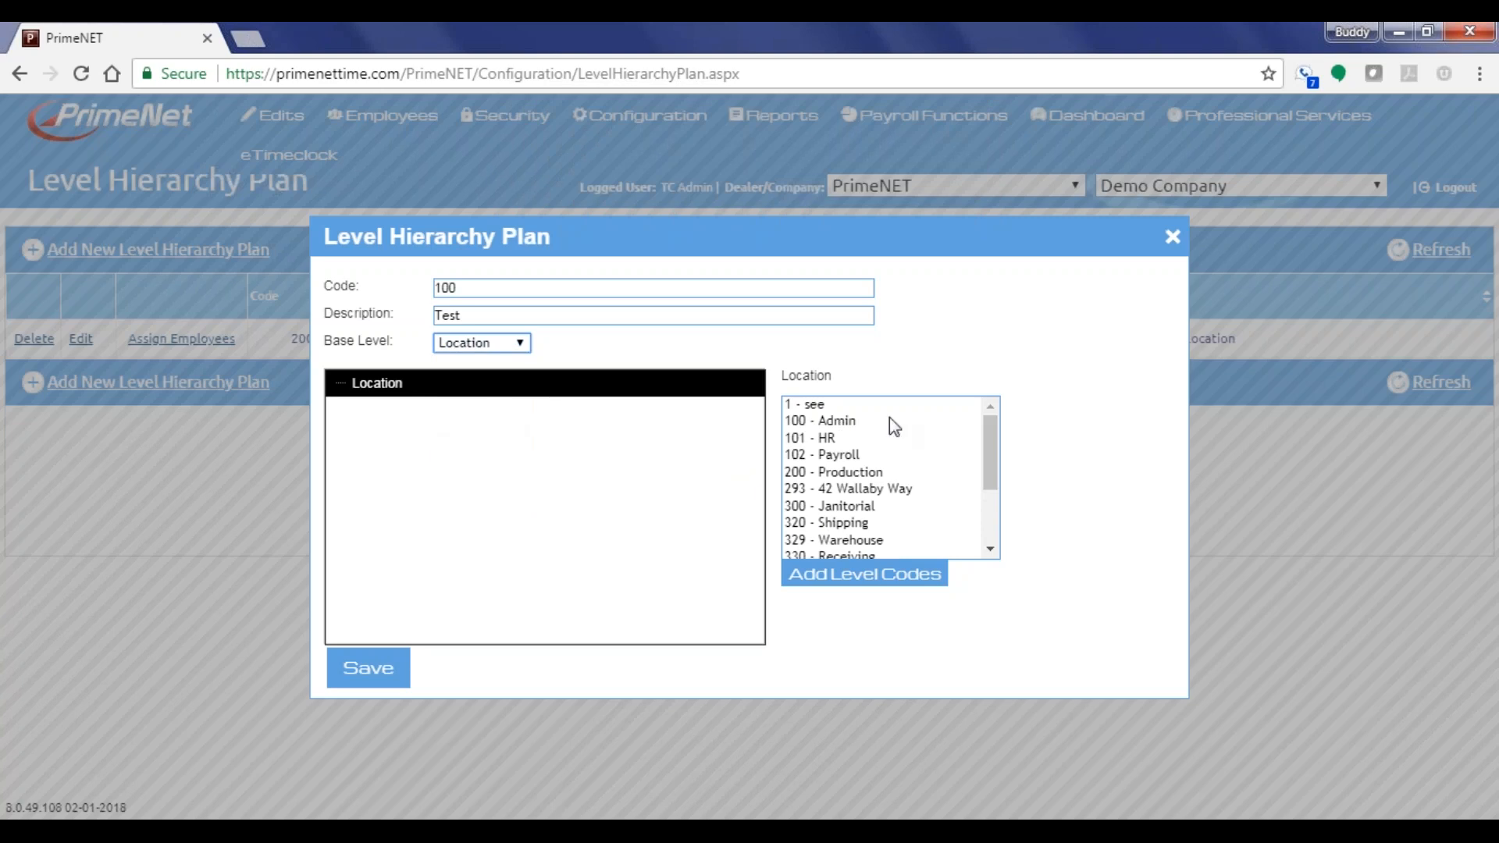
Add locations 101 - HR, 320 - Shipping and 330 - Receiving under Location
{"action": "double_click", "coordinate": [832, 439]}
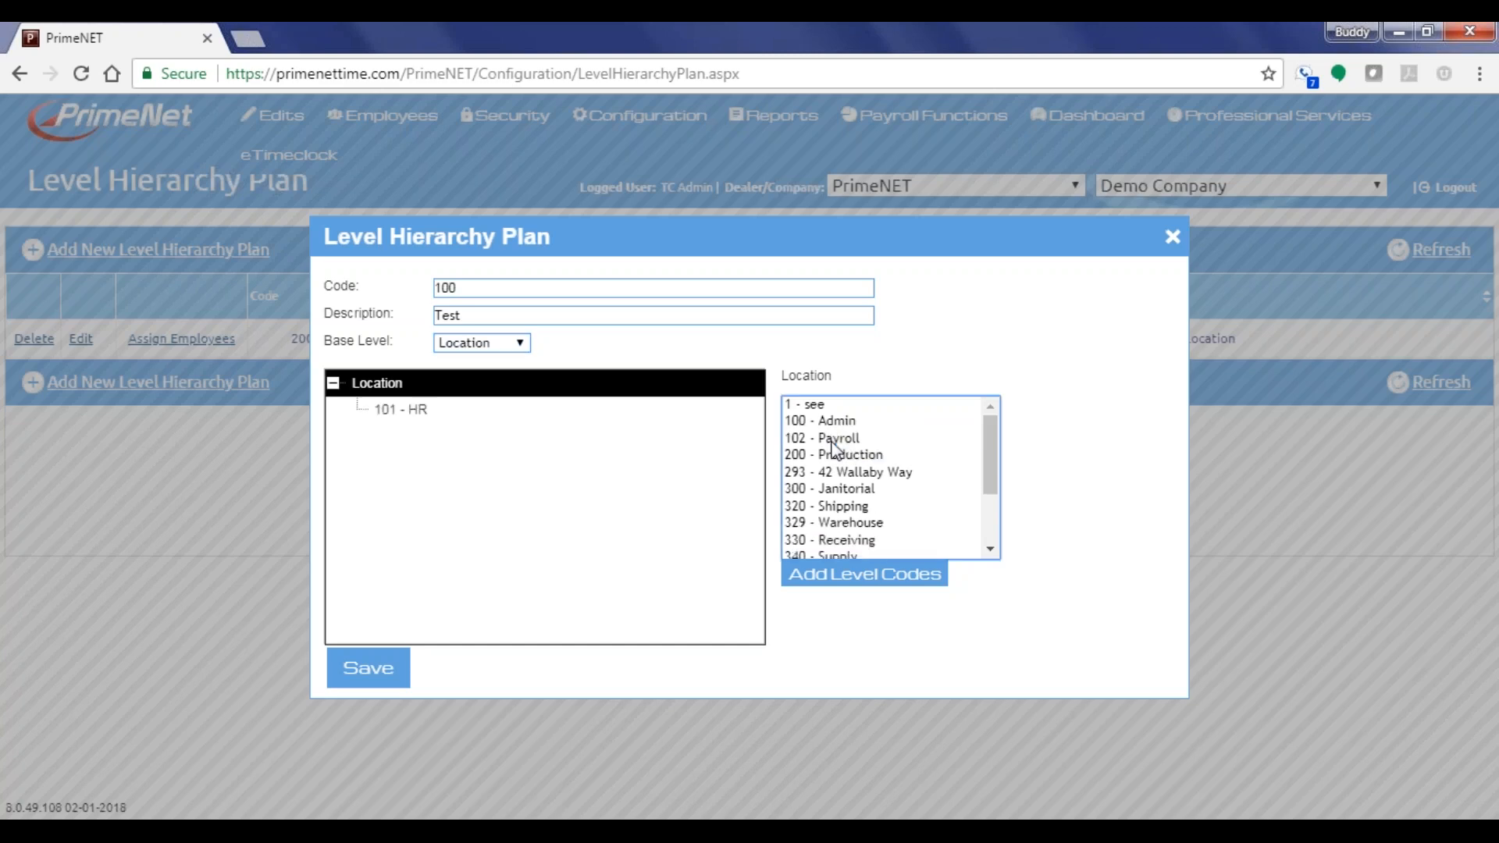
{"action": "left_click", "coordinate": [837, 509]}
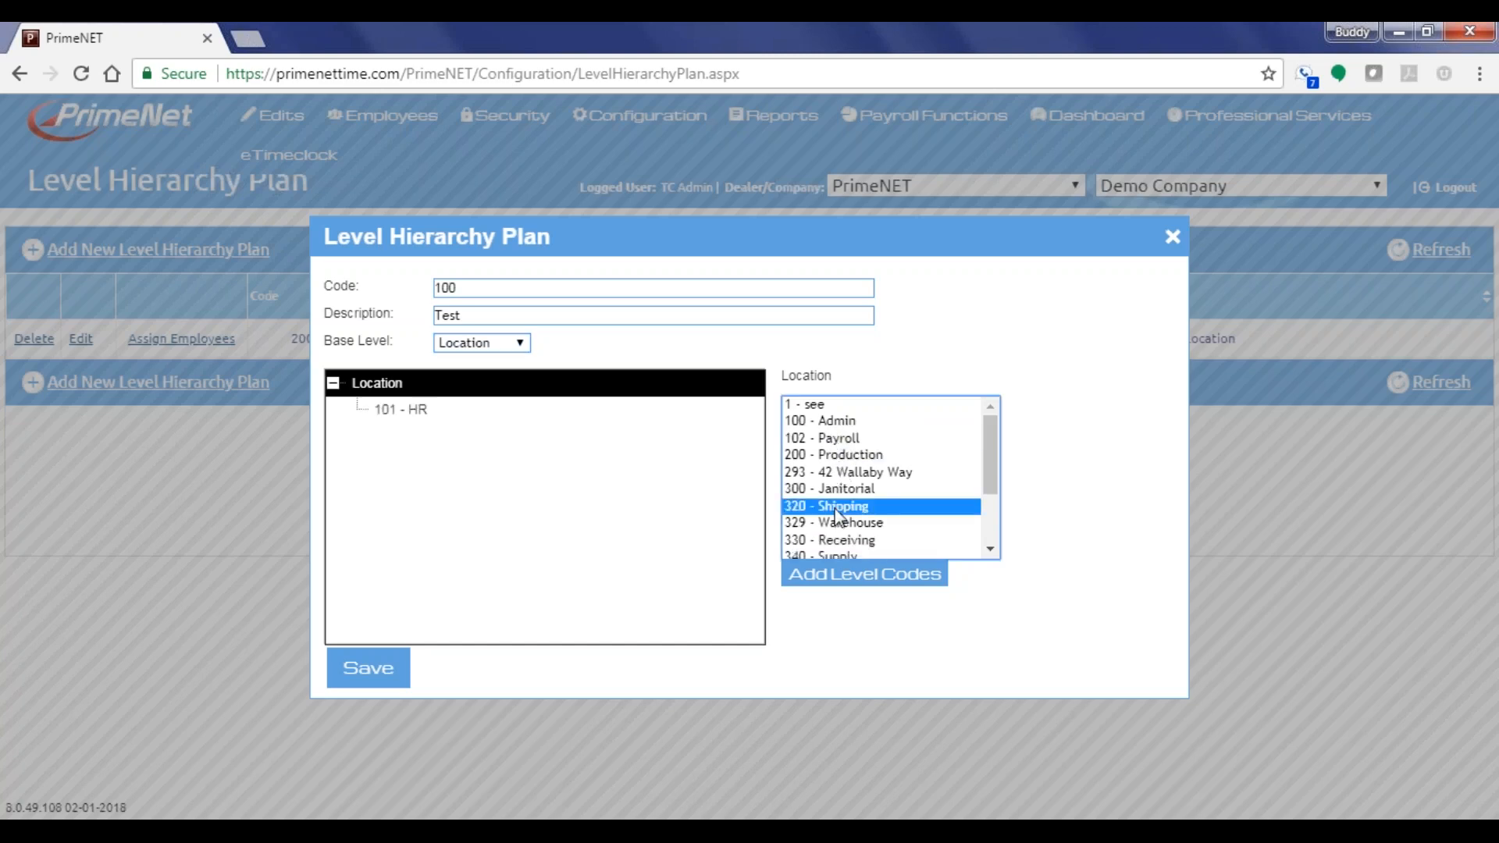
{"action": "double_click", "coordinate": [837, 515]}
{"action": "double_click", "coordinate": [841, 523]}
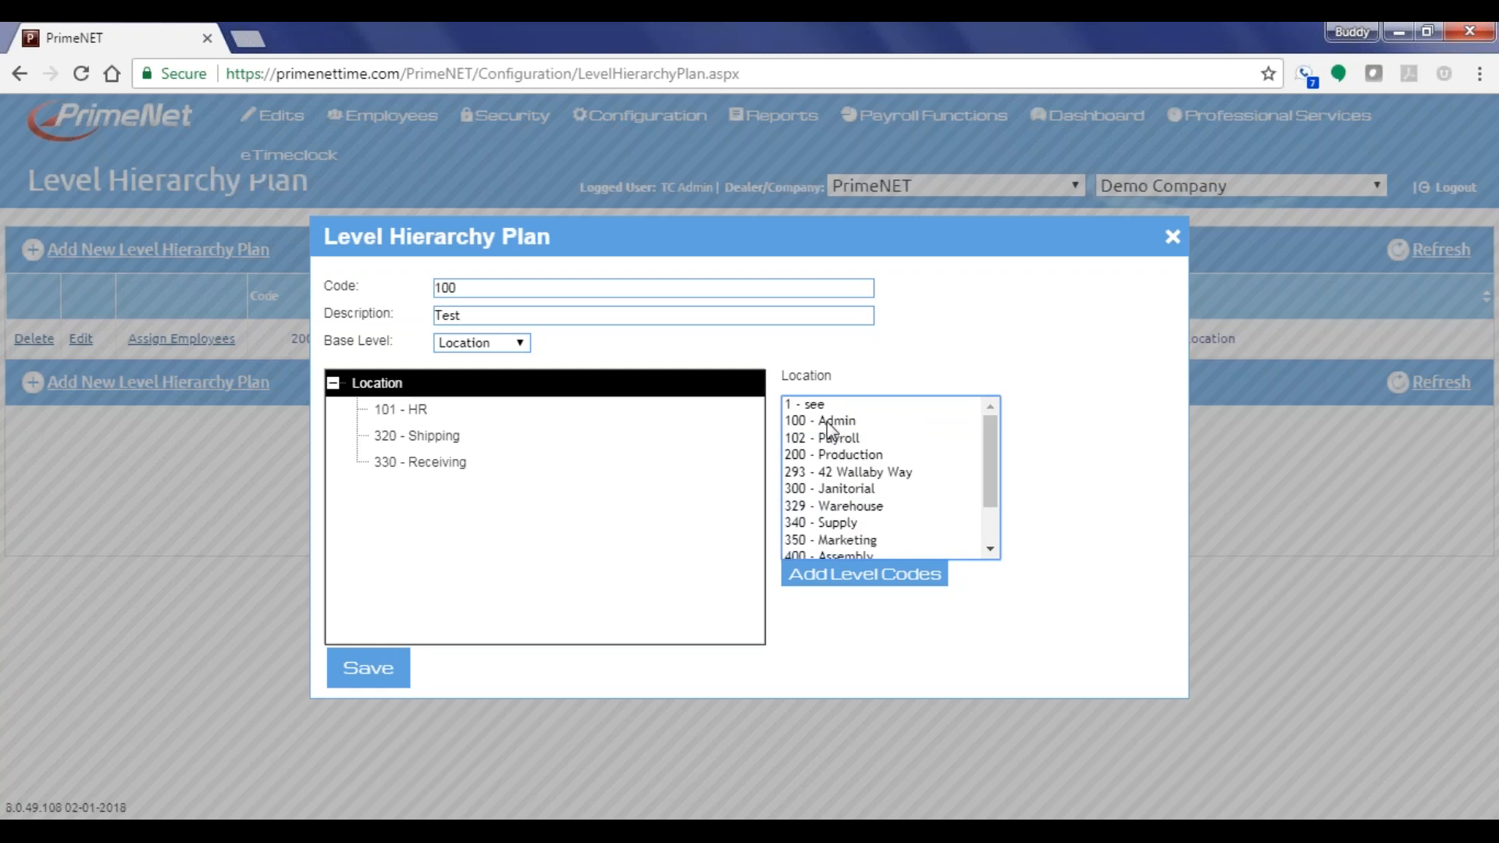
Add departments 17 - Admin and 11 - Shipping under 101 - HR
{"action": "left_click", "coordinate": [421, 423]}
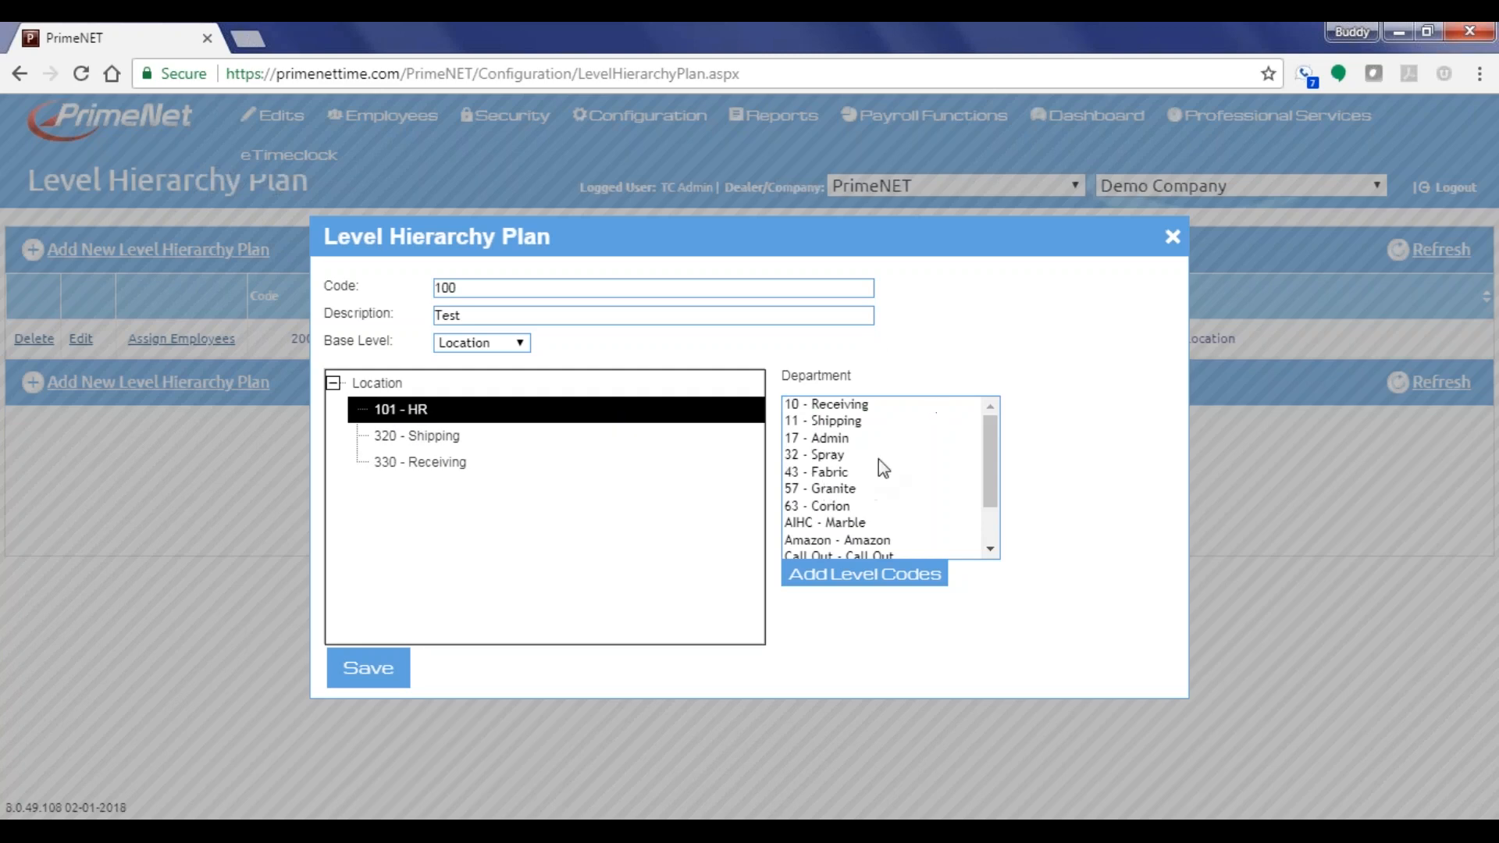
{"action": "left_click", "coordinate": [500, 345]}
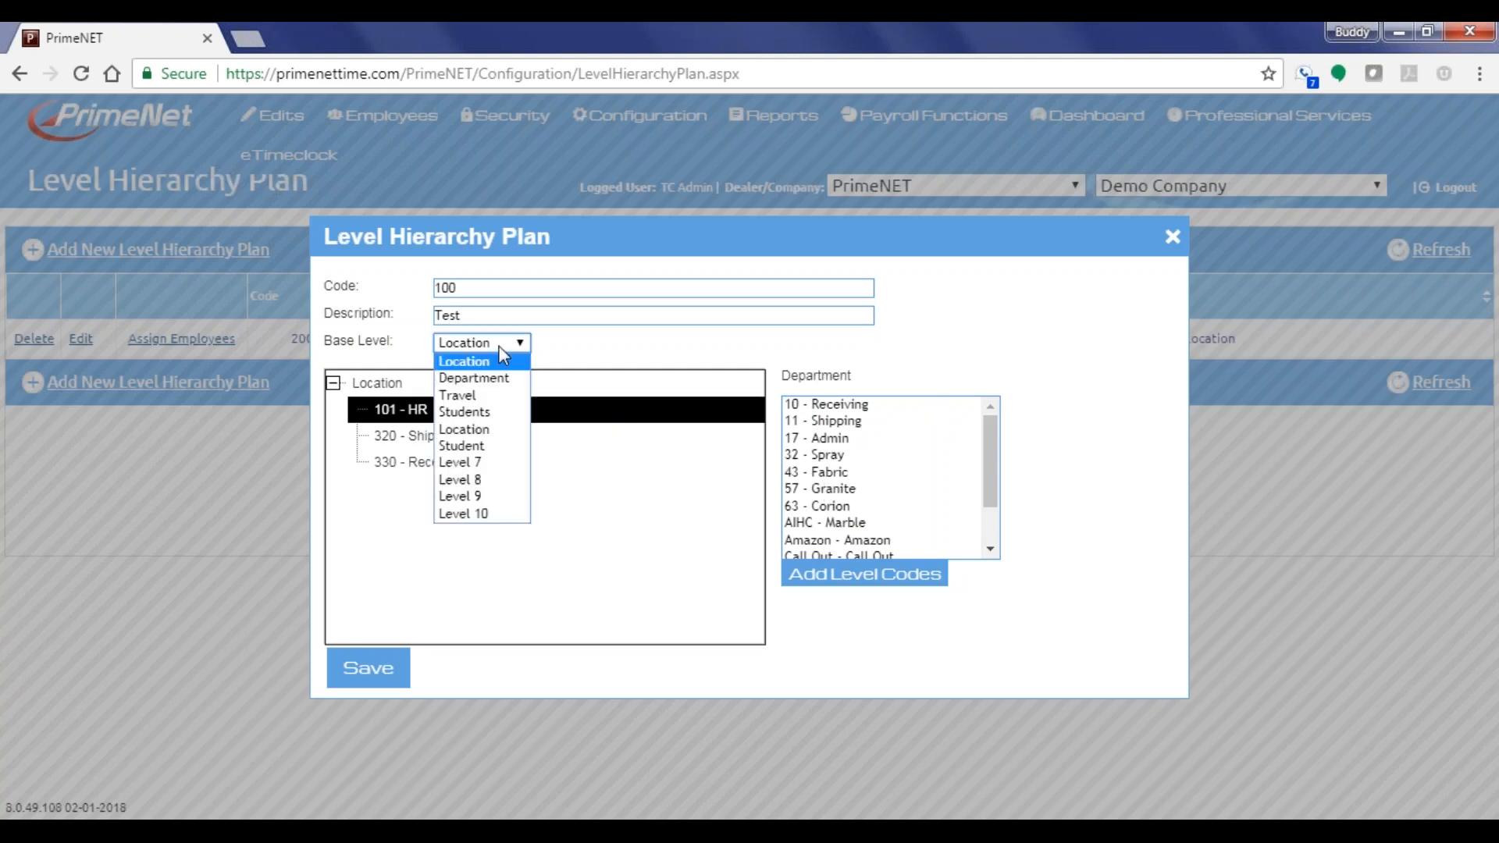
{"action": "left_click", "coordinate": [1064, 336]}
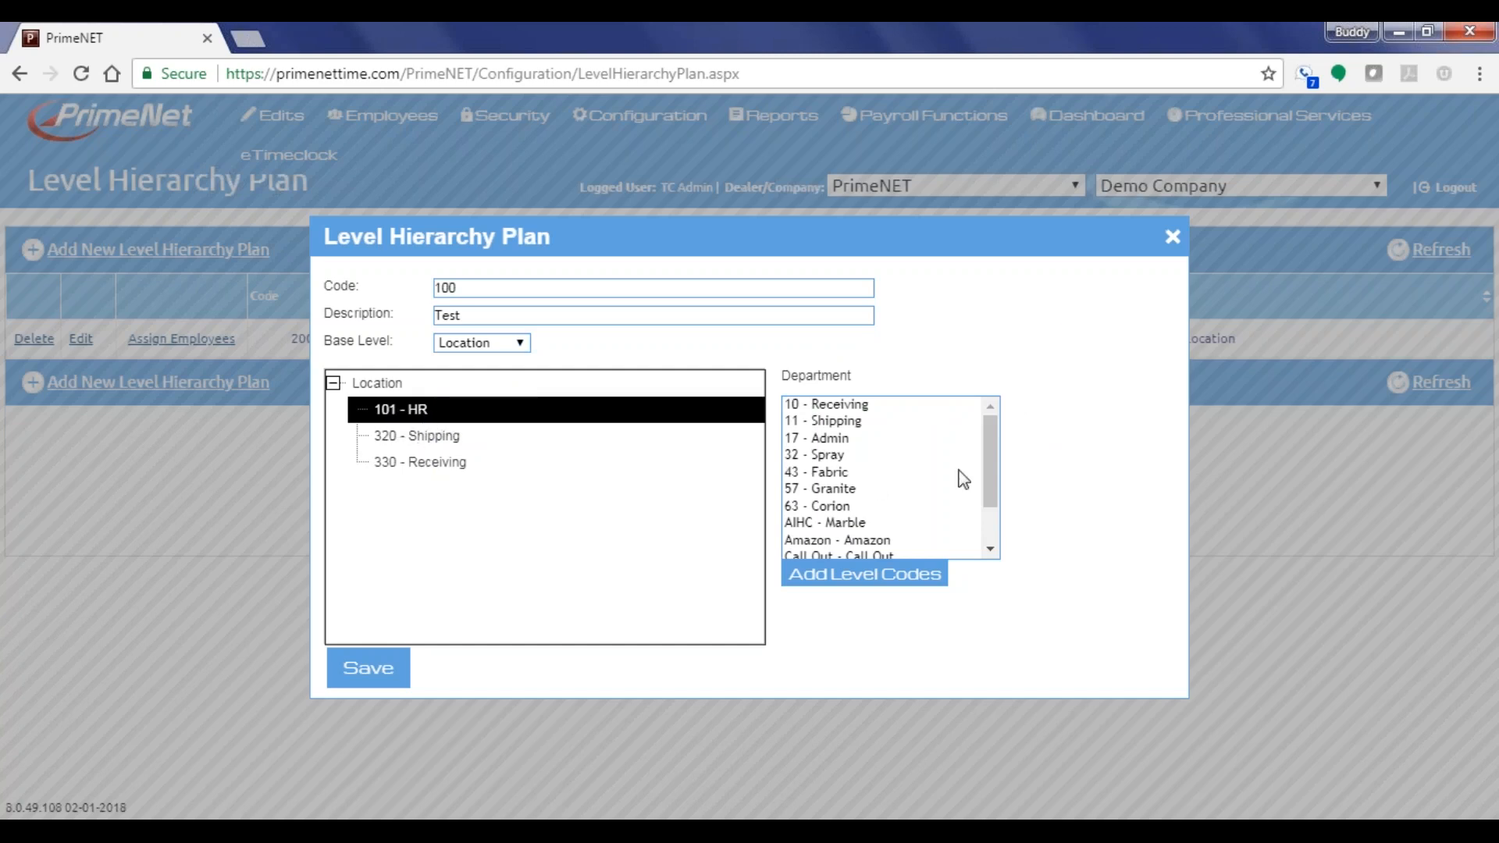
{"action": "mouse_move", "coordinate": [990, 475]}
{"action": "left_mouse_down"}
{"action": "mouse_move", "coordinate": [996, 527]}
{"action": "mouse_move", "coordinate": [1003, 468]}
{"action": "left_mouse_up"}
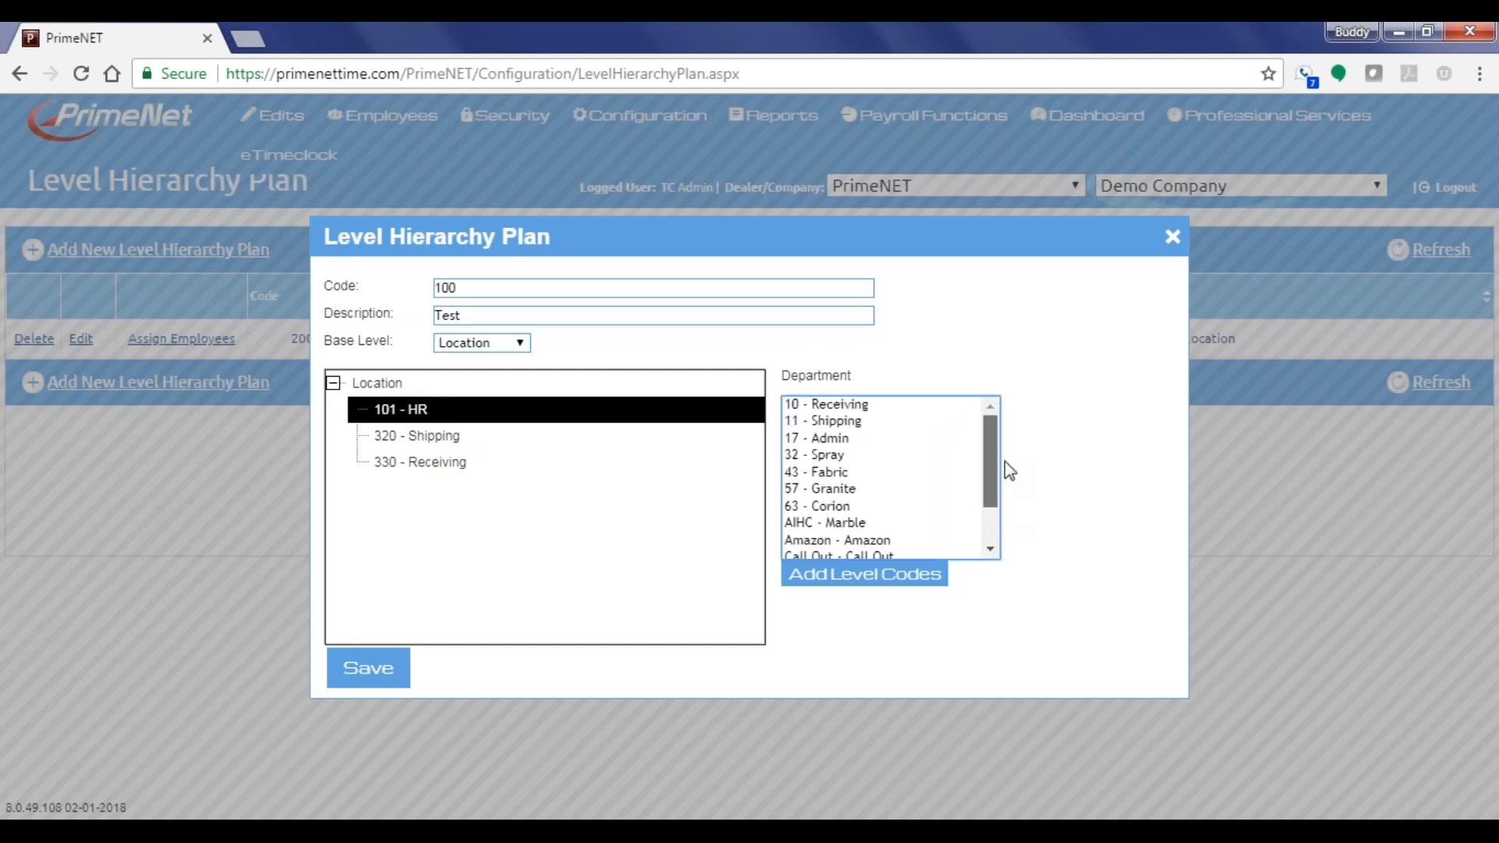
{"action": "double_click", "coordinate": [838, 445]}
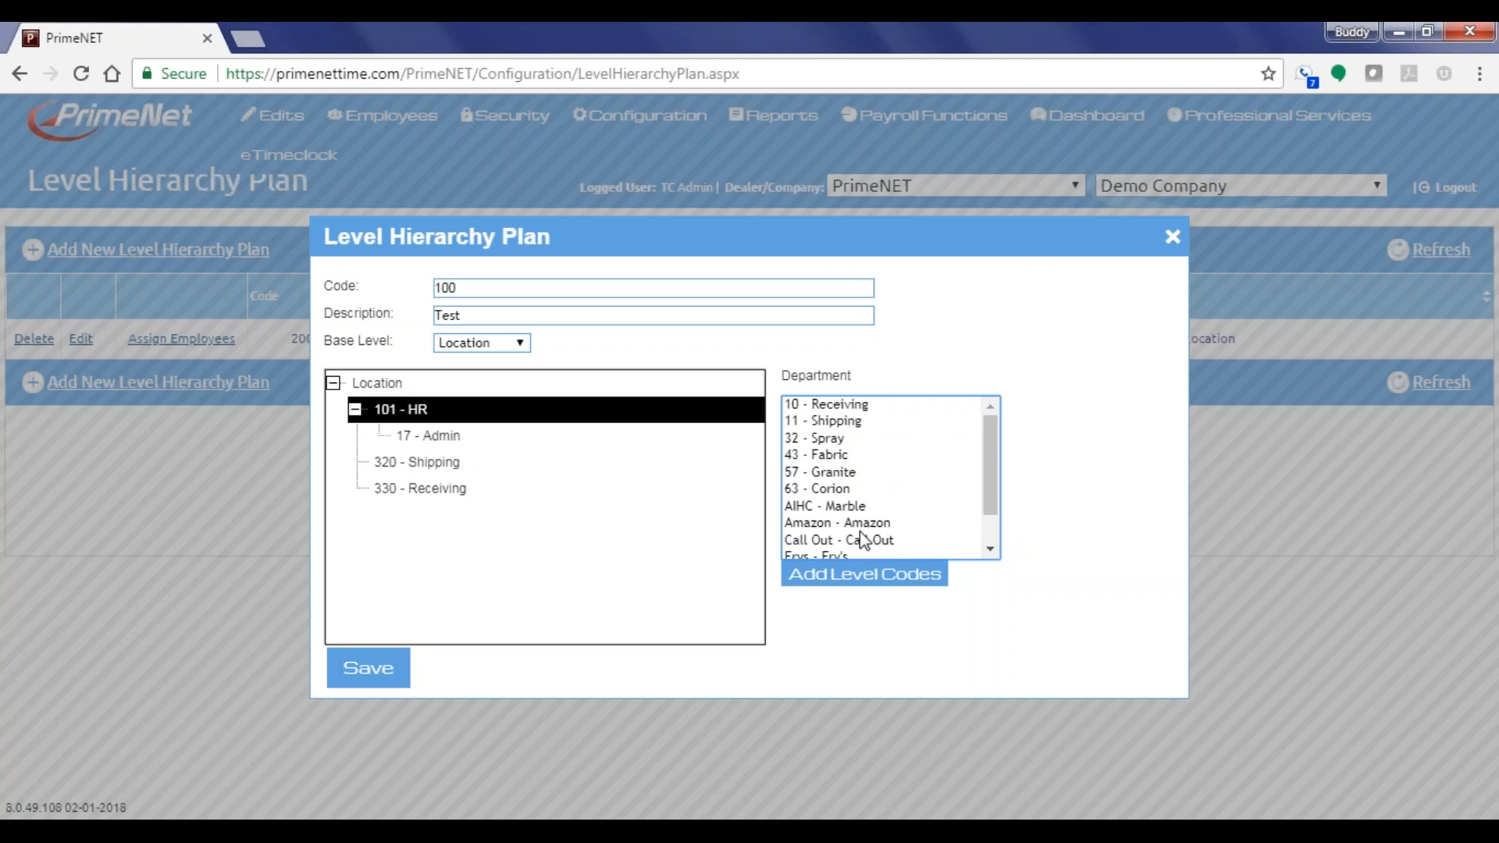
{"action": "double_click", "coordinate": [834, 422]}
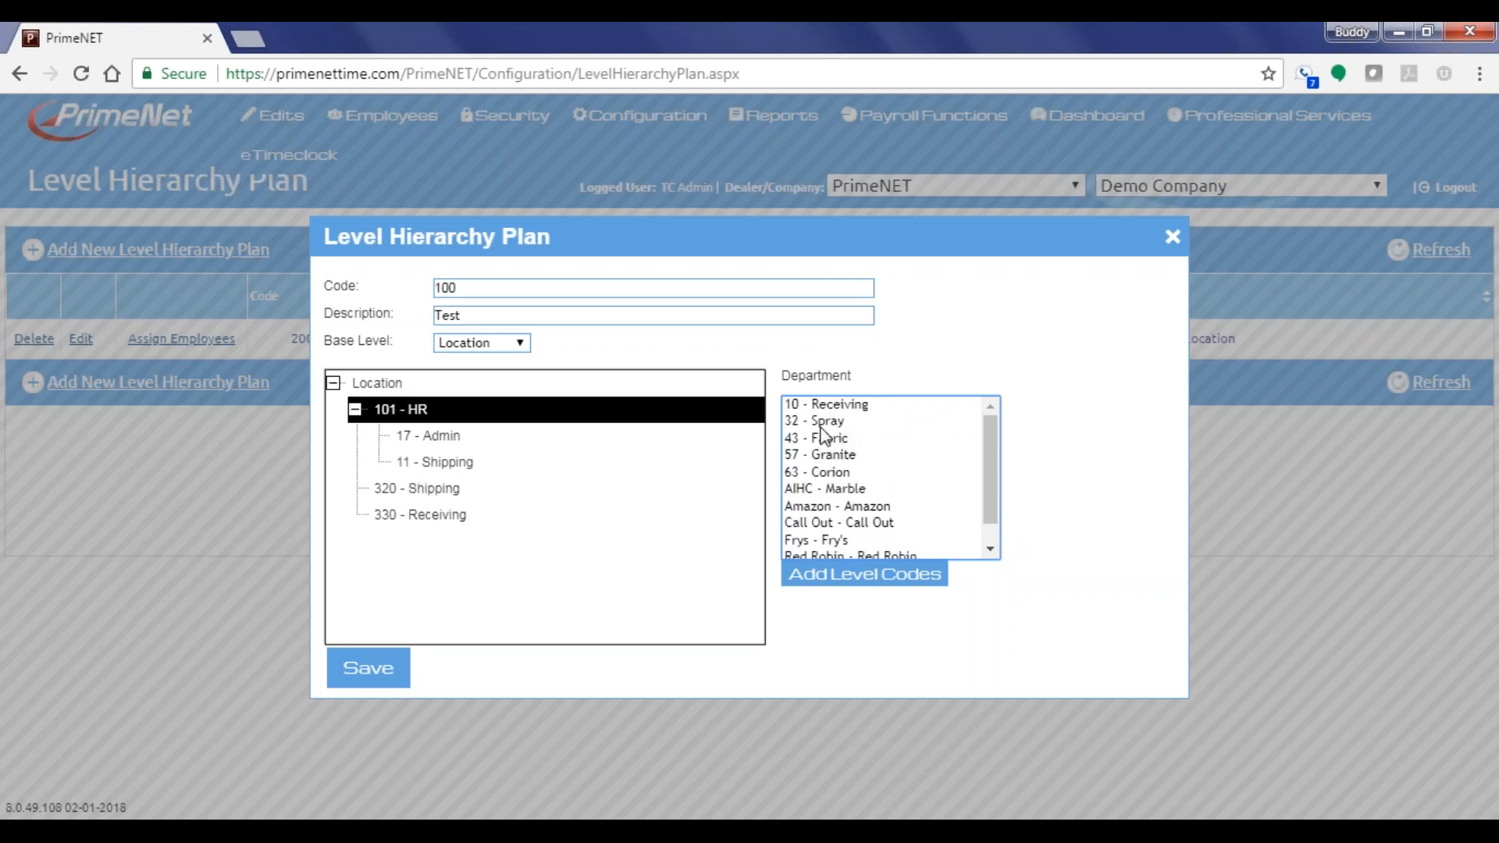
{"action": "left_click", "coordinate": [437, 463]}
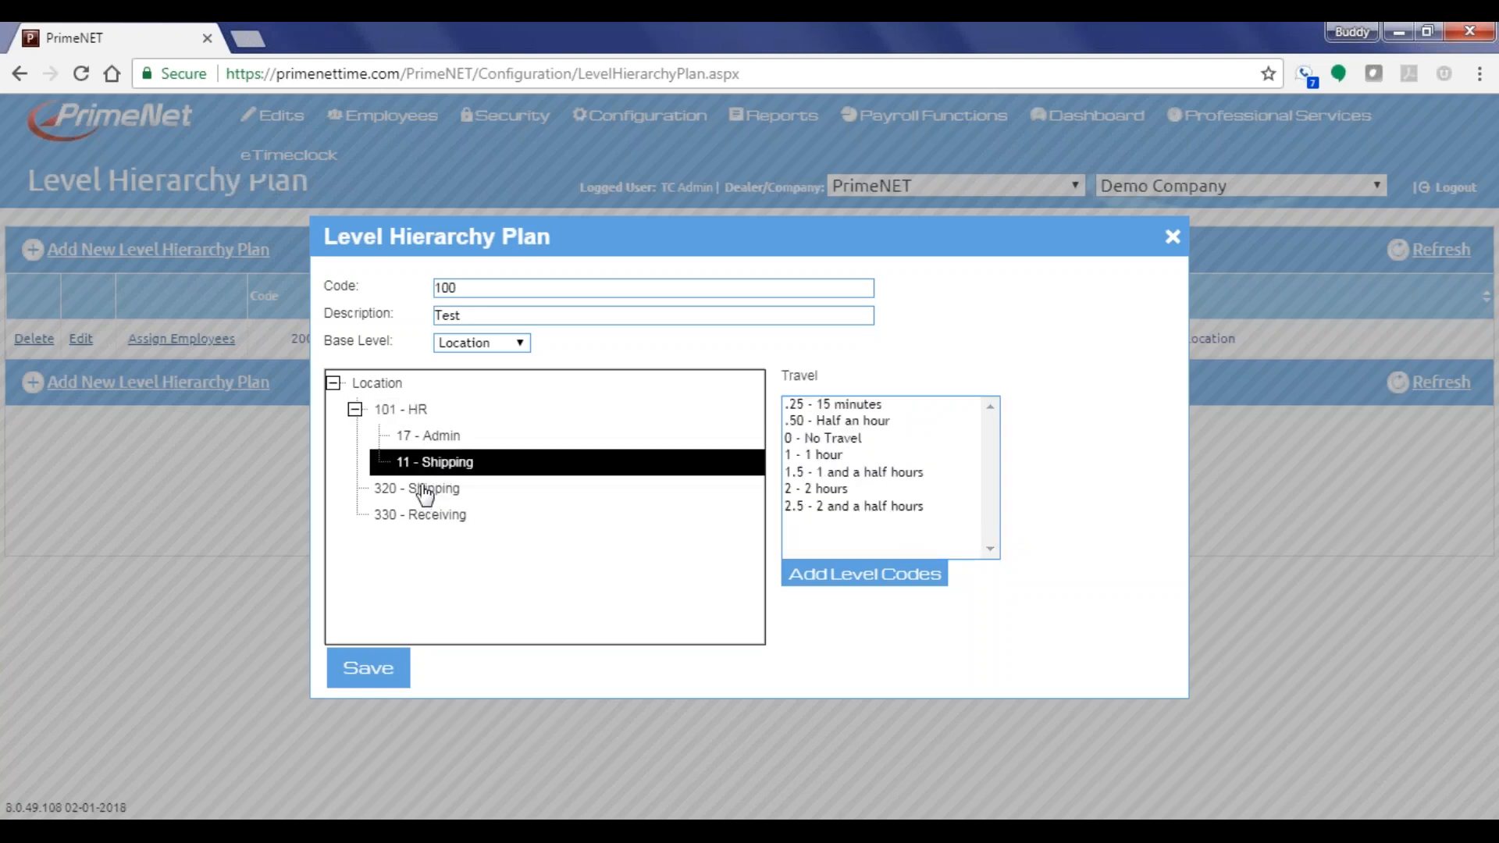
{"action": "left_click", "coordinate": [448, 440]}
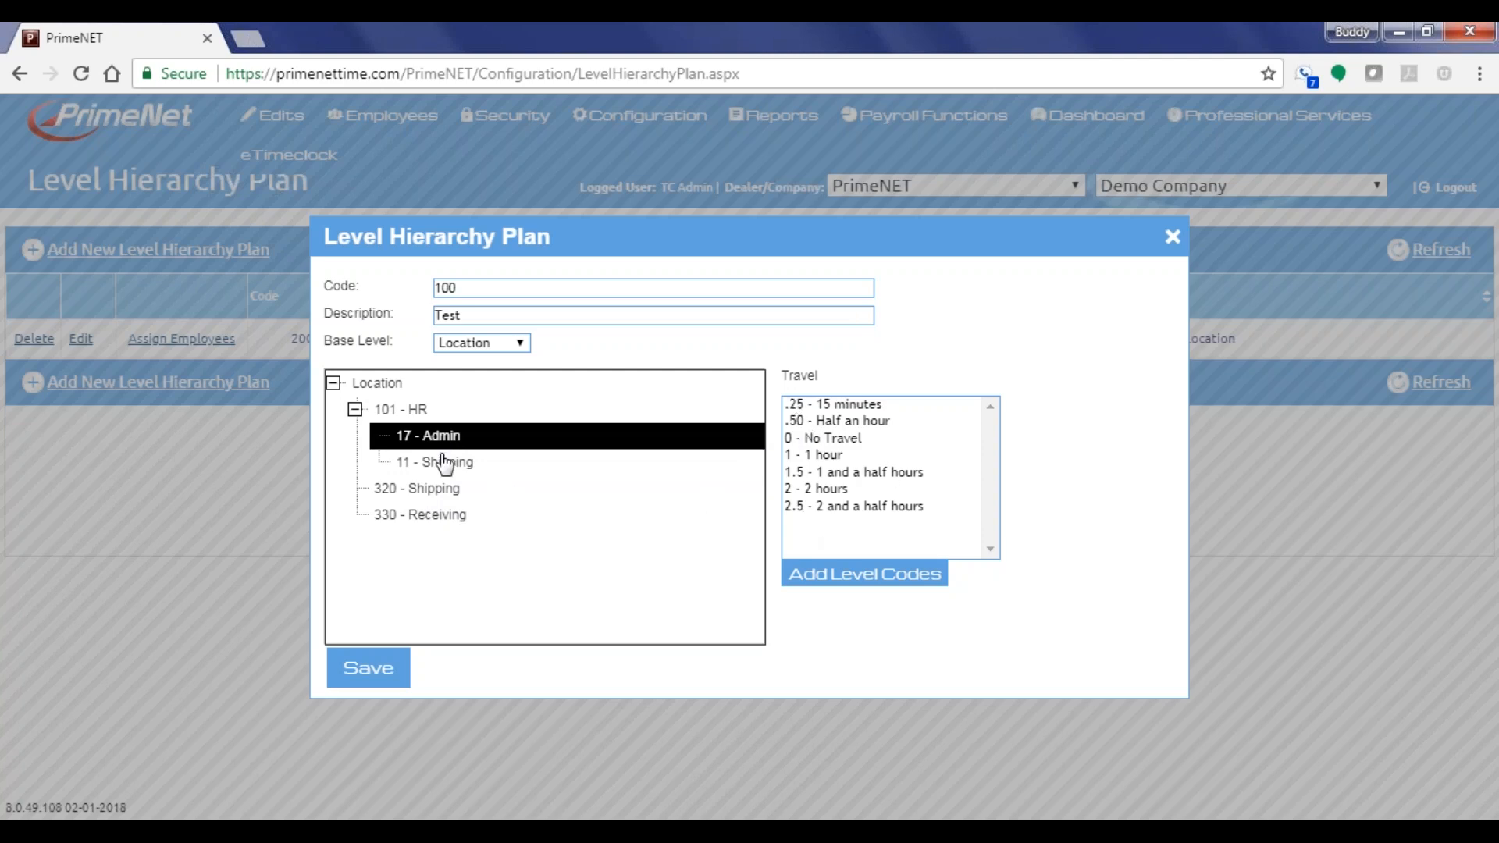
{"action": "left_click", "coordinate": [413, 414]}
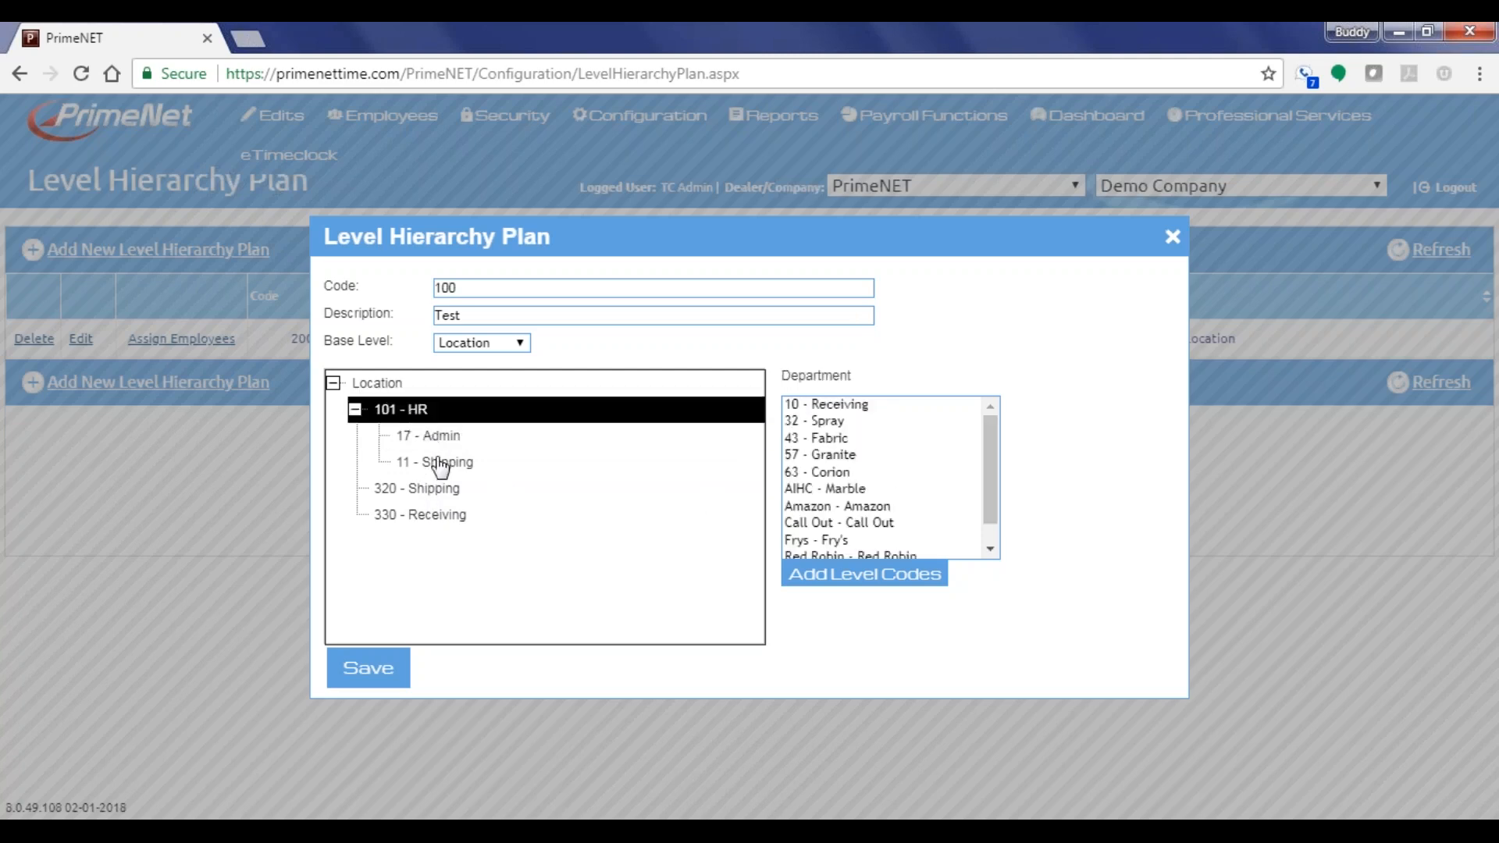
Add 10 - Receiving and 11 - Shipping under both 320 - Shipping and 330 - Receiving
{"action": "left_click", "coordinate": [434, 492]}
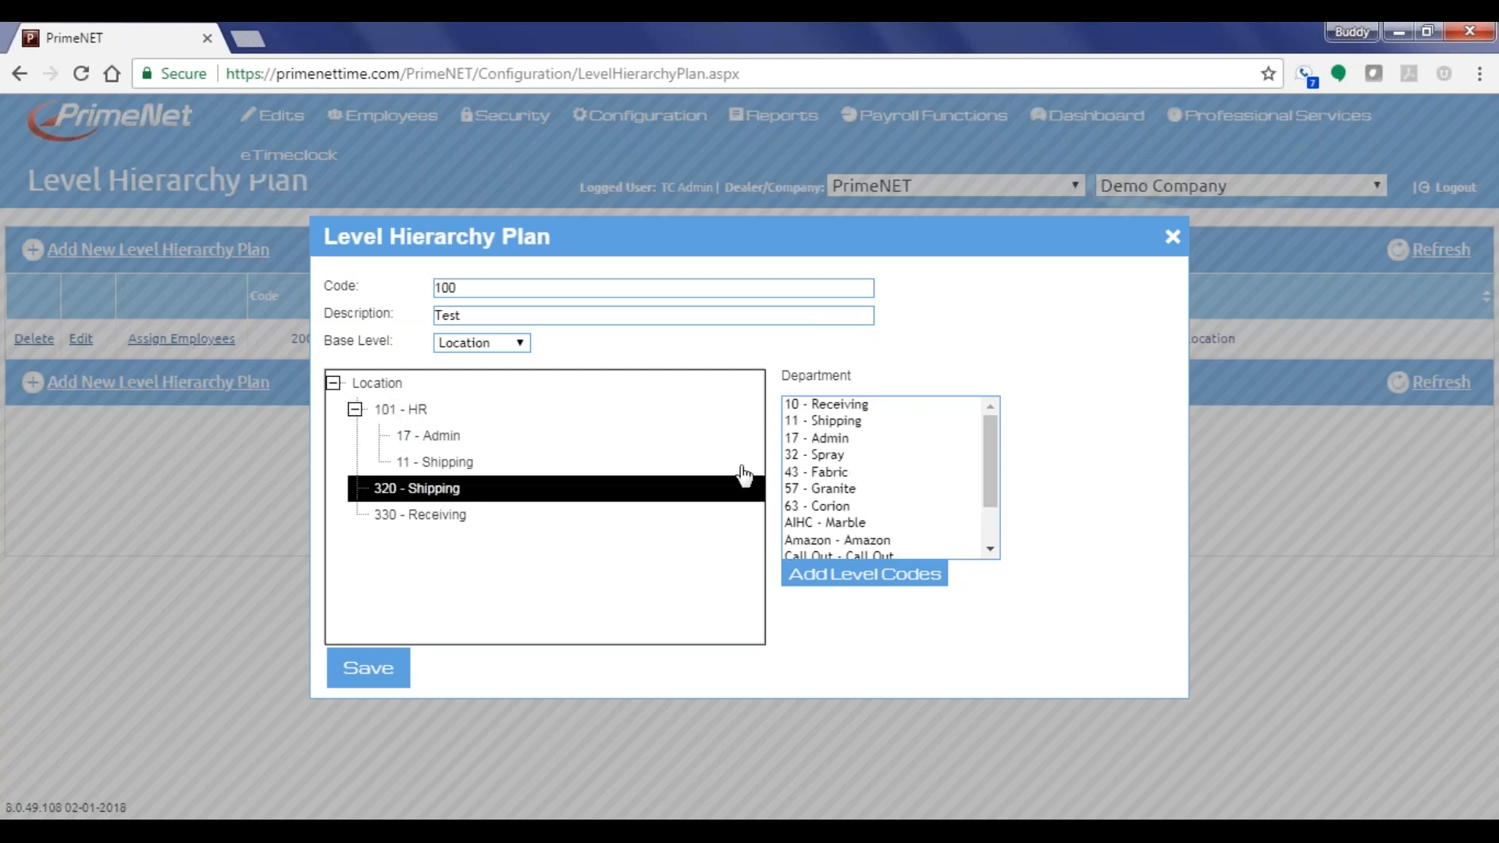
{"action": "left_click", "coordinate": [846, 406]}
{"action": "double_click", "coordinate": [842, 405]}
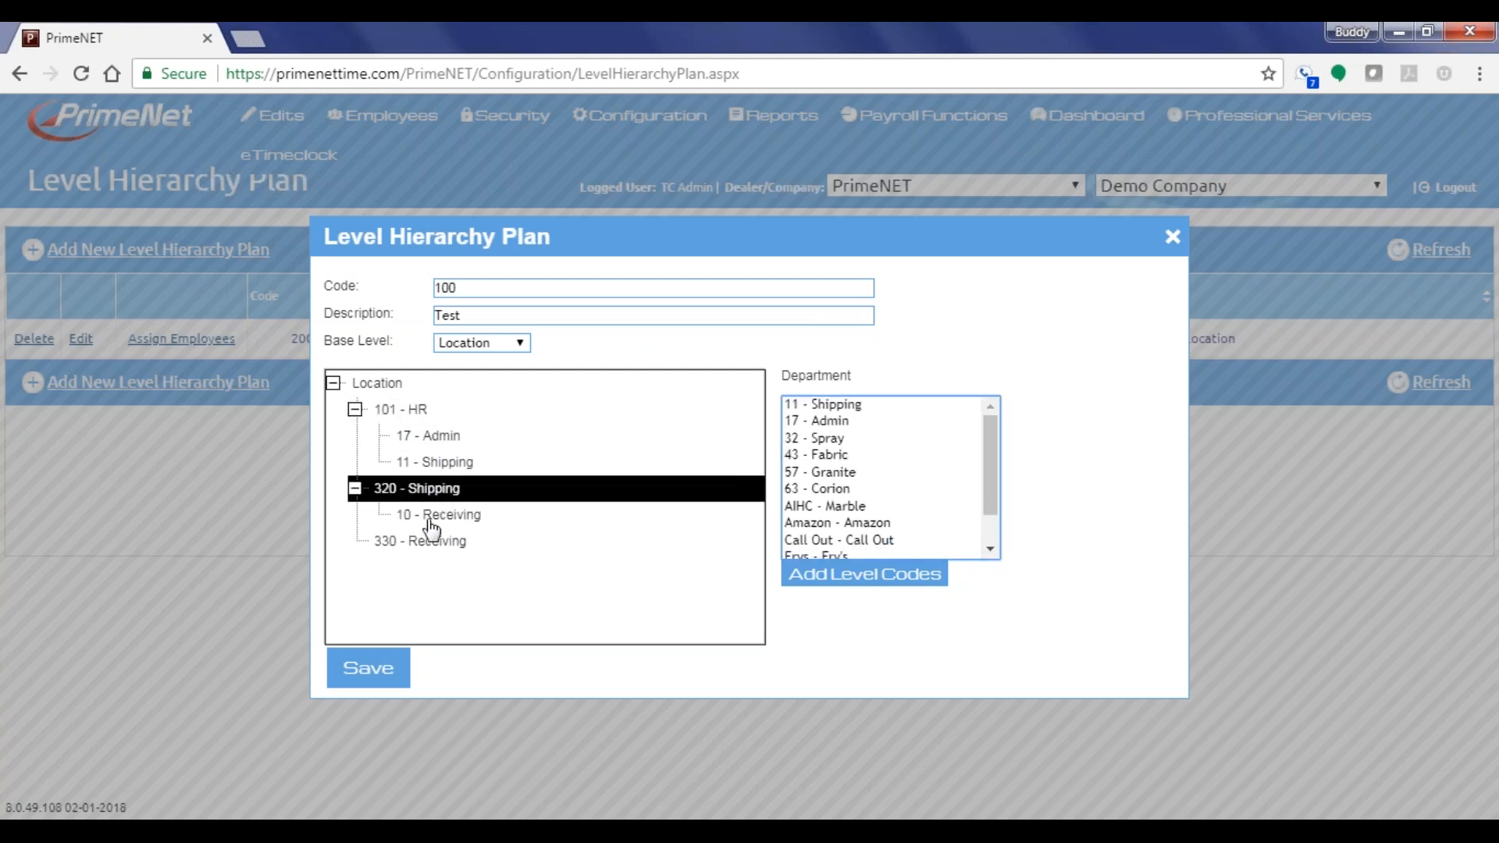
{"action": "left_click", "coordinate": [842, 407]}
{"action": "double_click", "coordinate": [843, 406]}
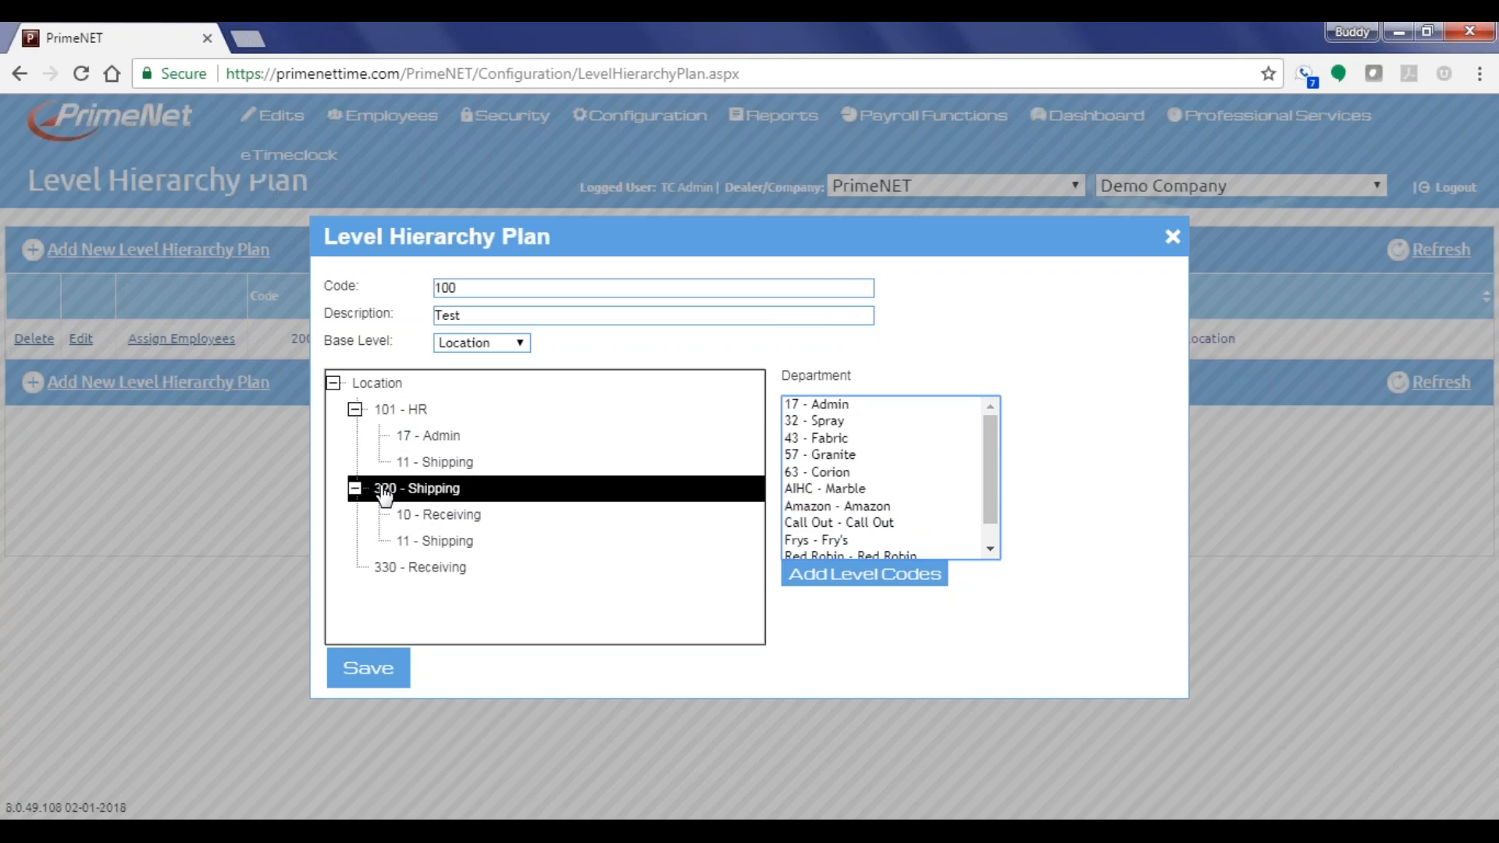
{"action": "left_click", "coordinate": [415, 567]}
{"action": "double_click", "coordinate": [834, 422]}
{"action": "double_click", "coordinate": [840, 405]}
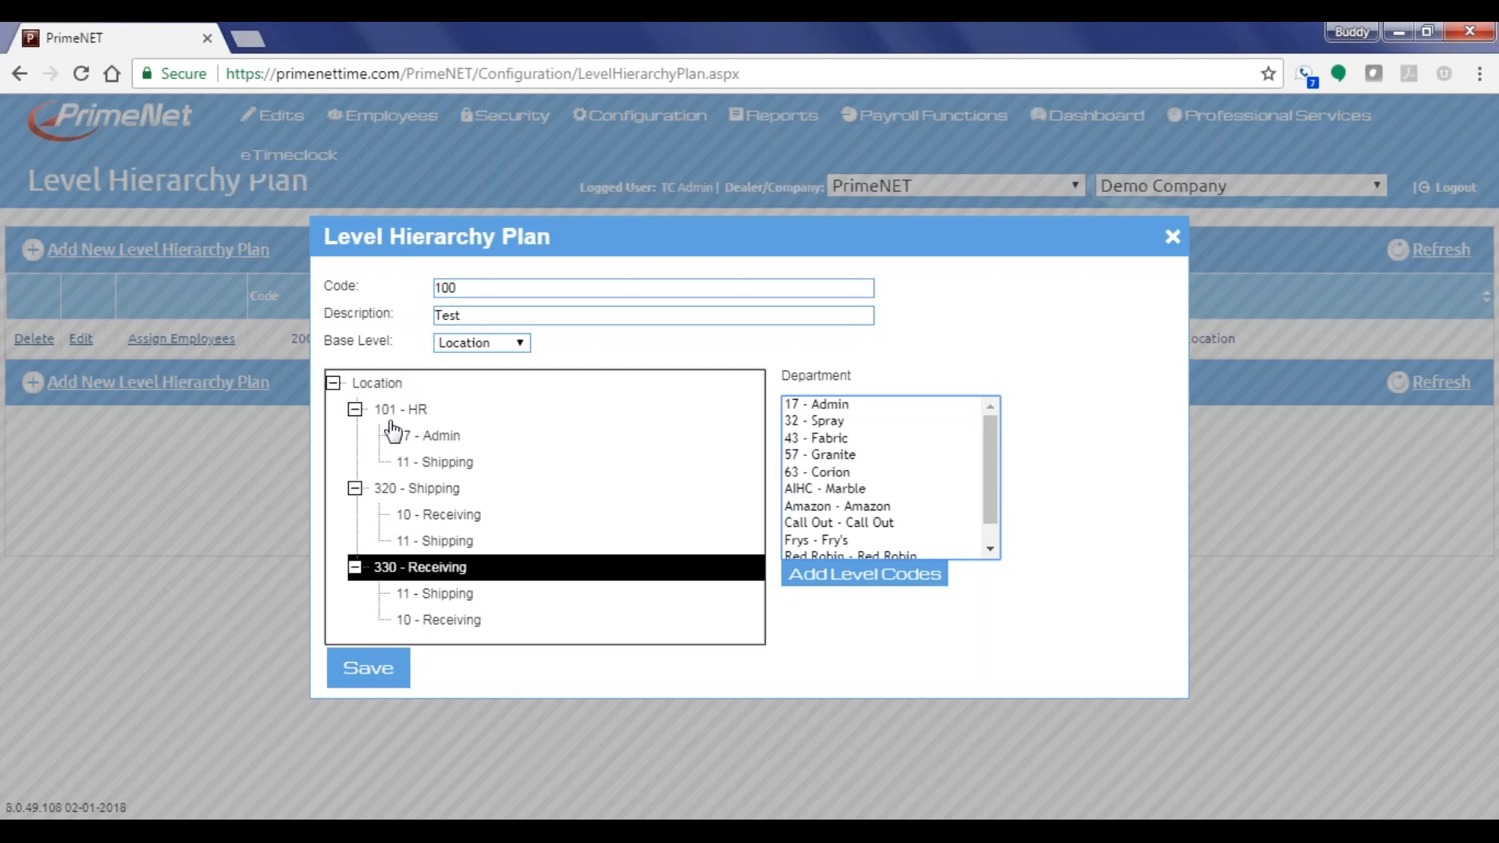
Review the Location, HR and 320 branches of the tree, then save the Test plan
{"action": "left_click", "coordinate": [365, 386]}
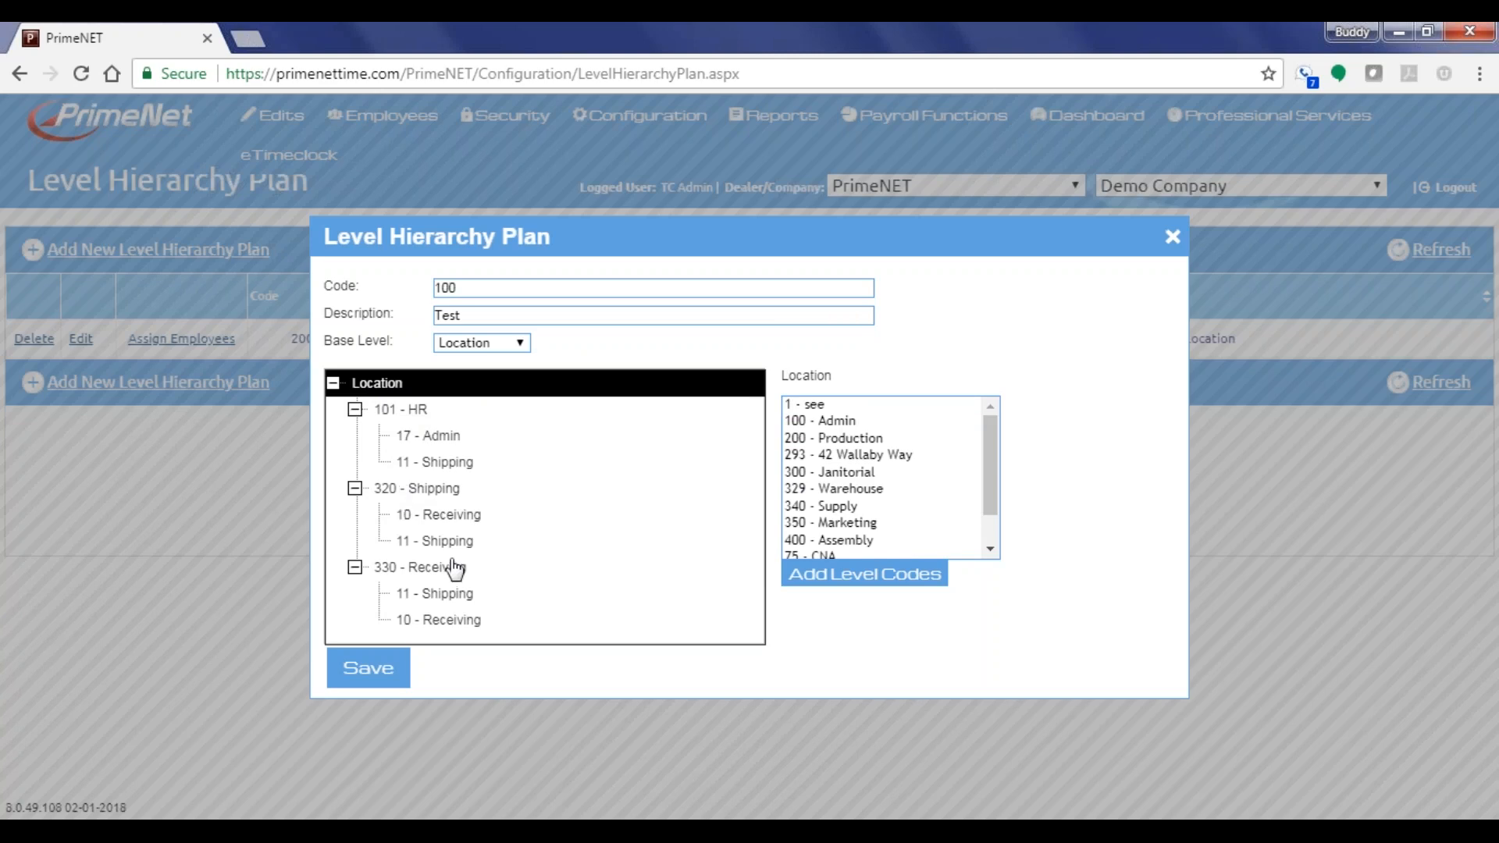
{"action": "left_click", "coordinate": [420, 410]}
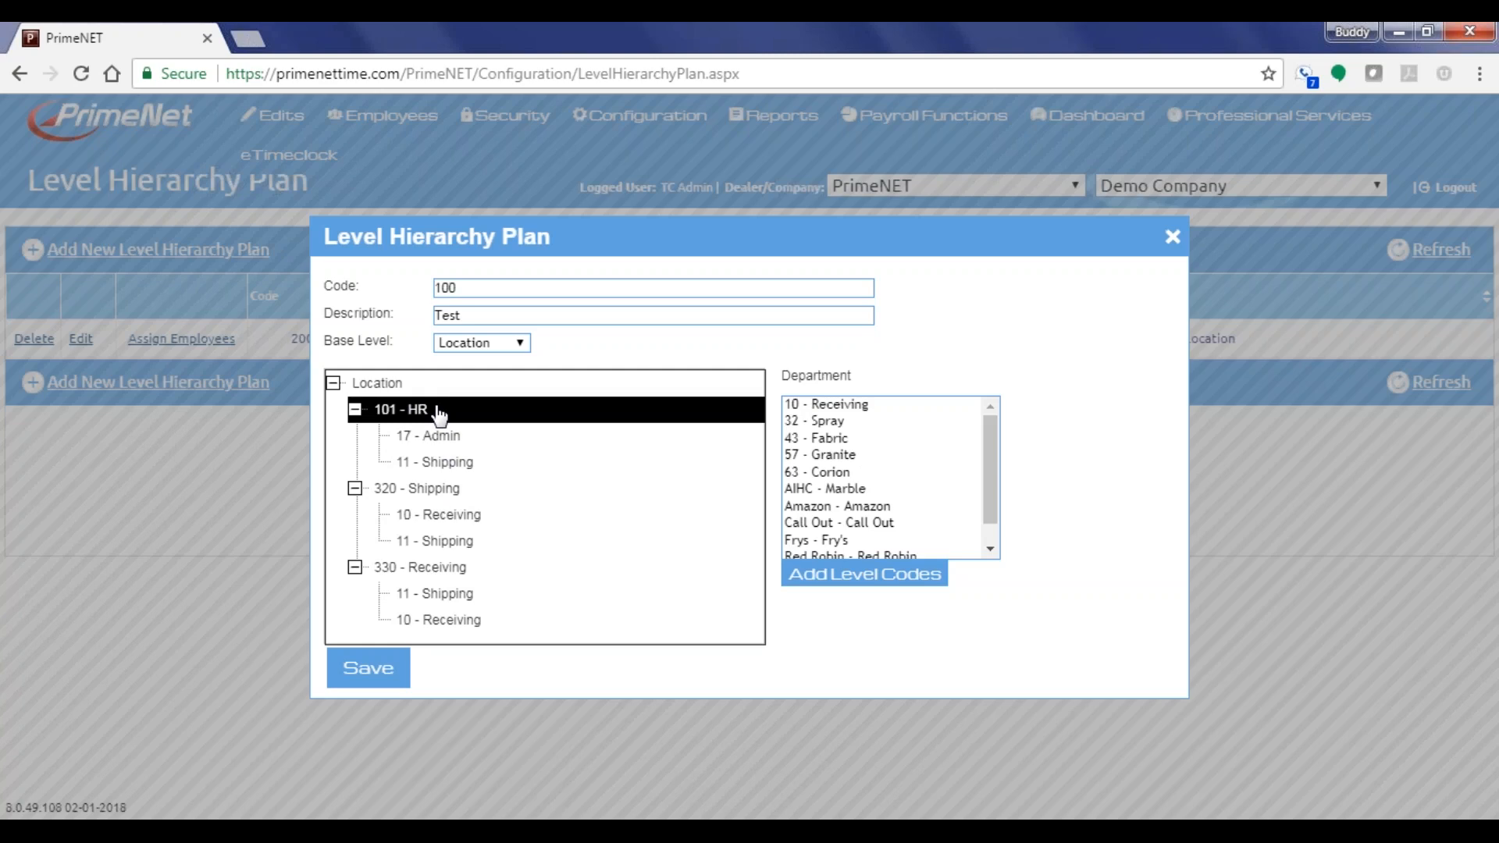
{"action": "left_click", "coordinate": [434, 439]}
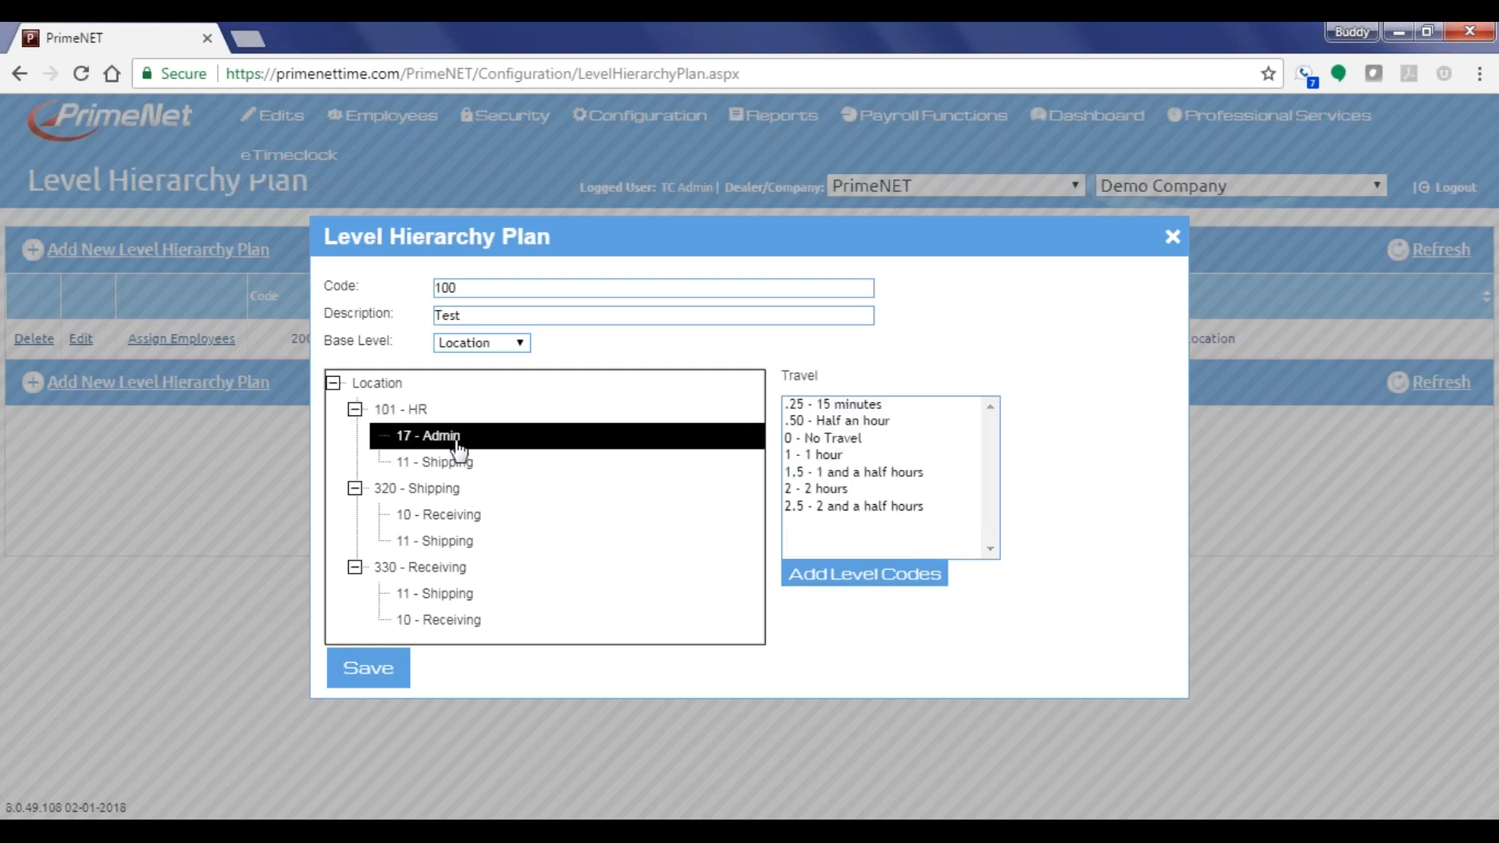
{"action": "left_click", "coordinate": [446, 468]}
{"action": "left_click", "coordinate": [437, 438]}
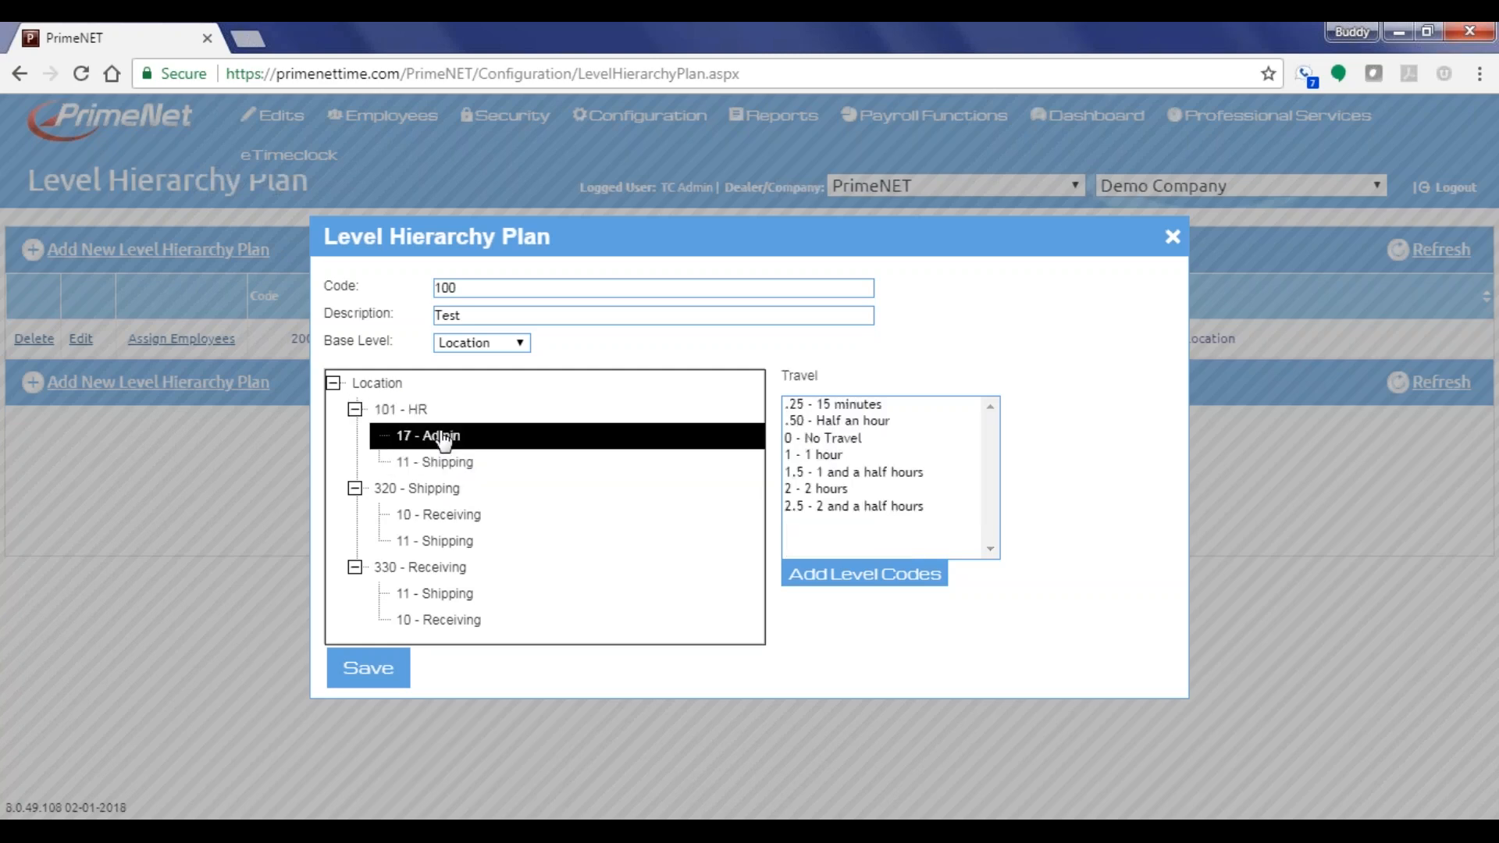
{"action": "left_click", "coordinate": [418, 490]}
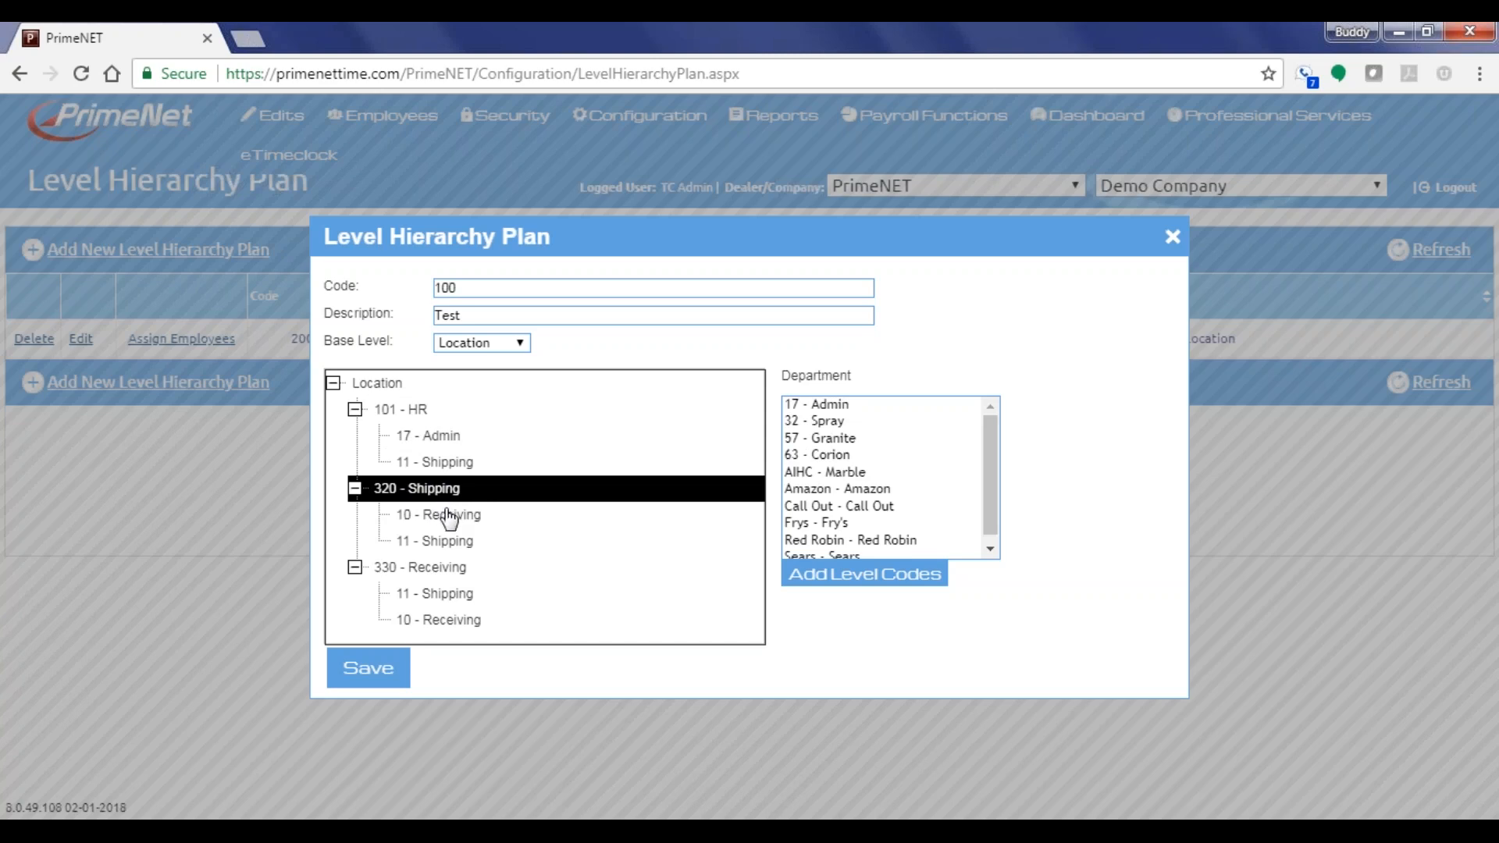
{"action": "left_click", "coordinate": [442, 515]}
{"action": "left_click", "coordinate": [448, 547]}
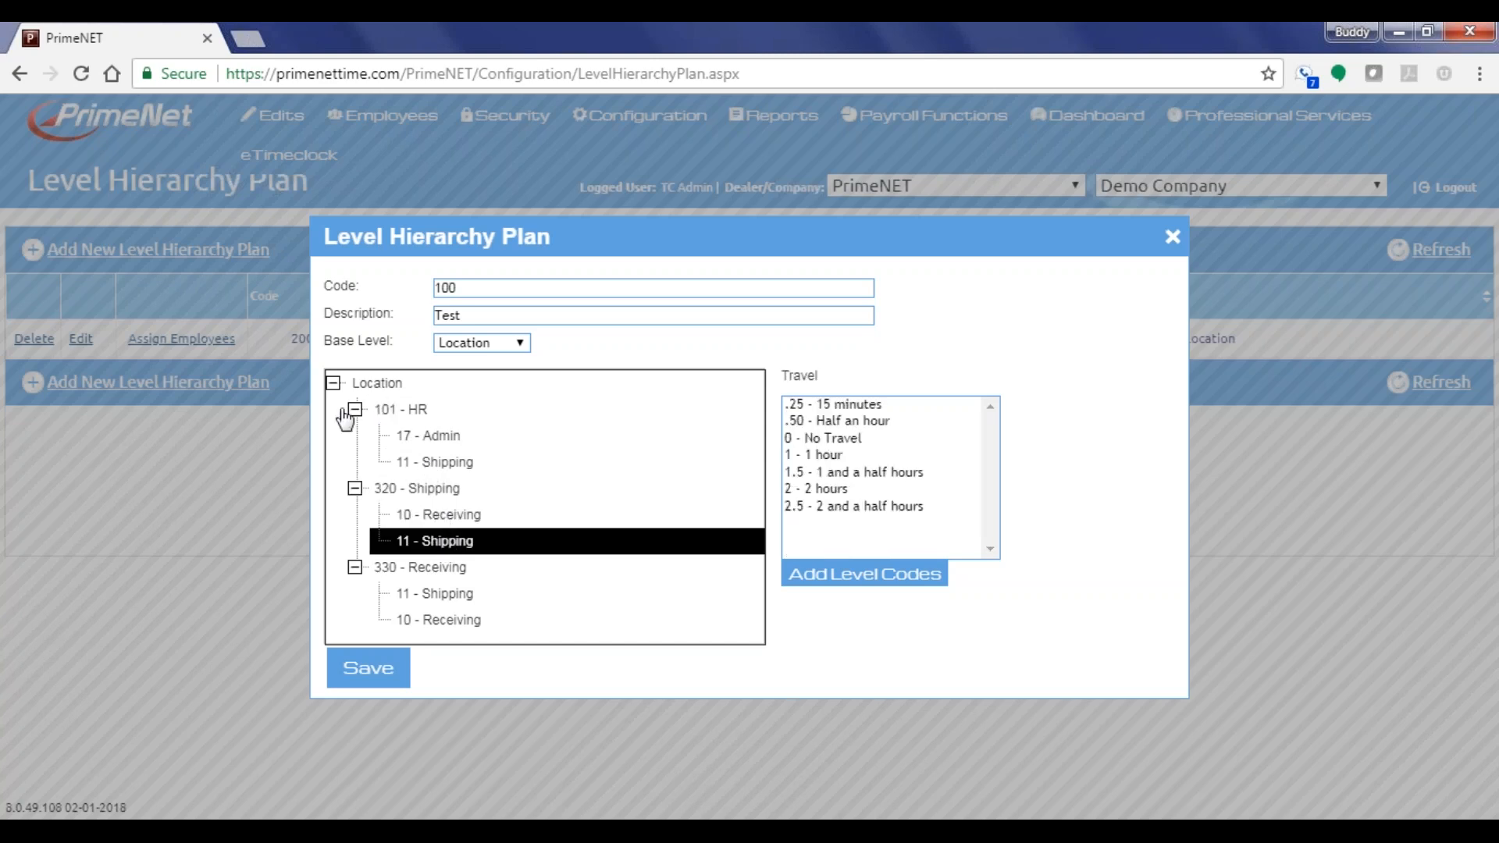
{"action": "left_click", "coordinate": [365, 676]}
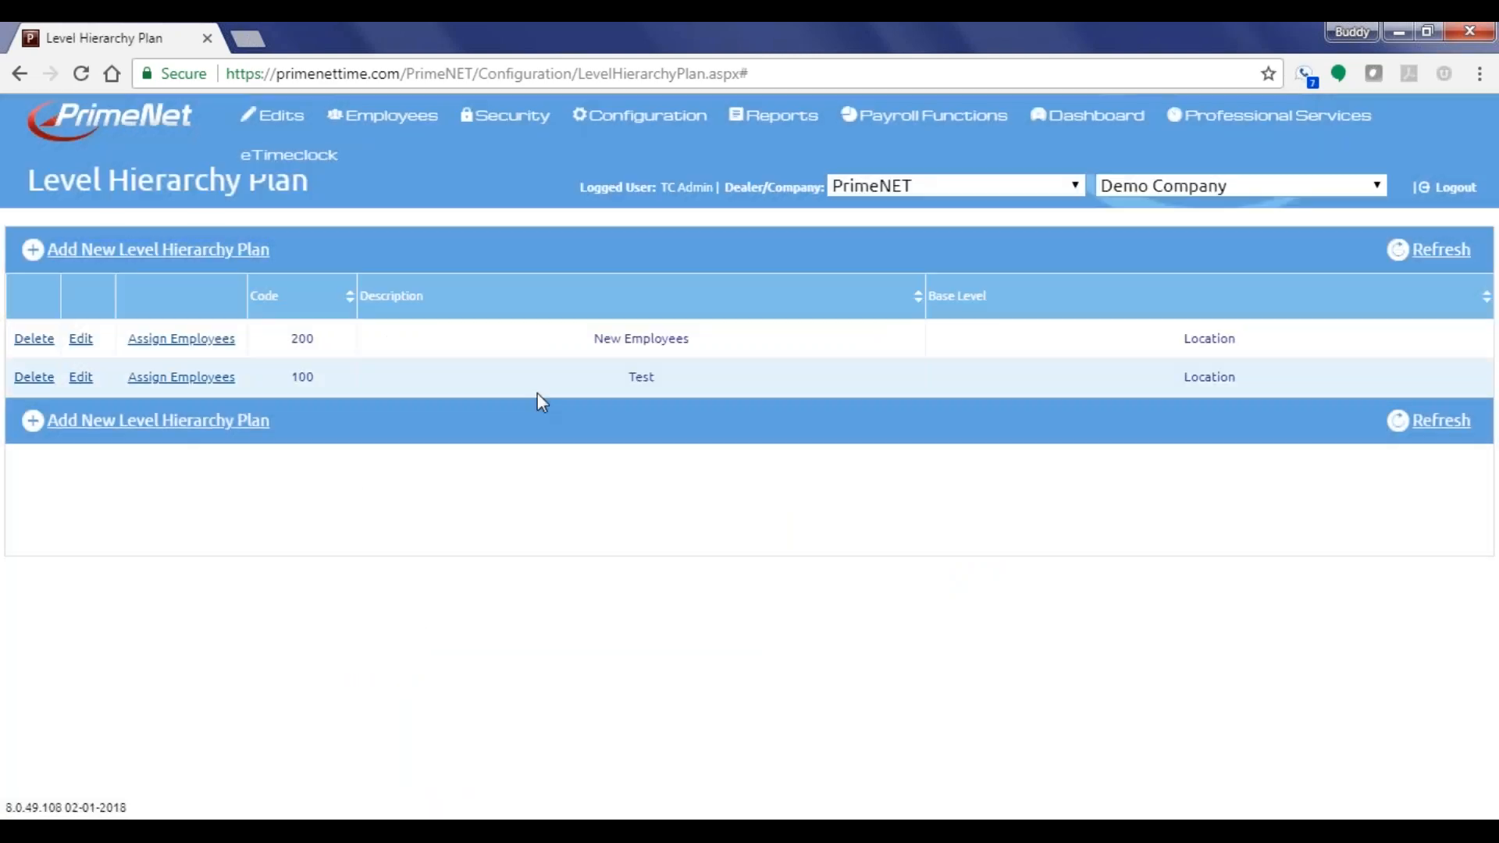
Open employee assignment for the Test plan and filter by an employee's name
{"action": "left_click", "coordinate": [167, 388]}
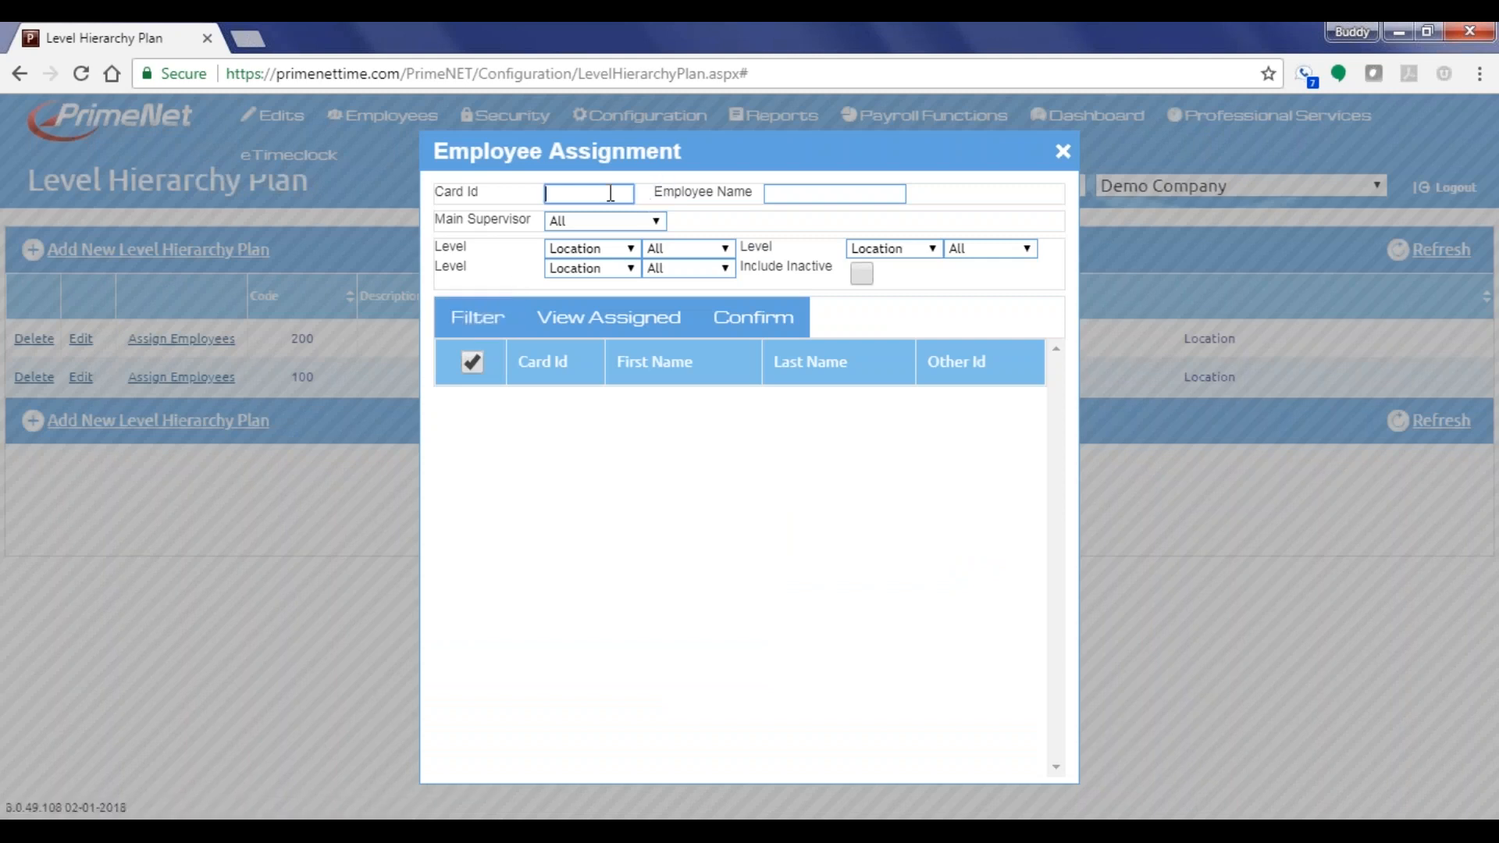
{"action": "left_click", "coordinate": [818, 192]}
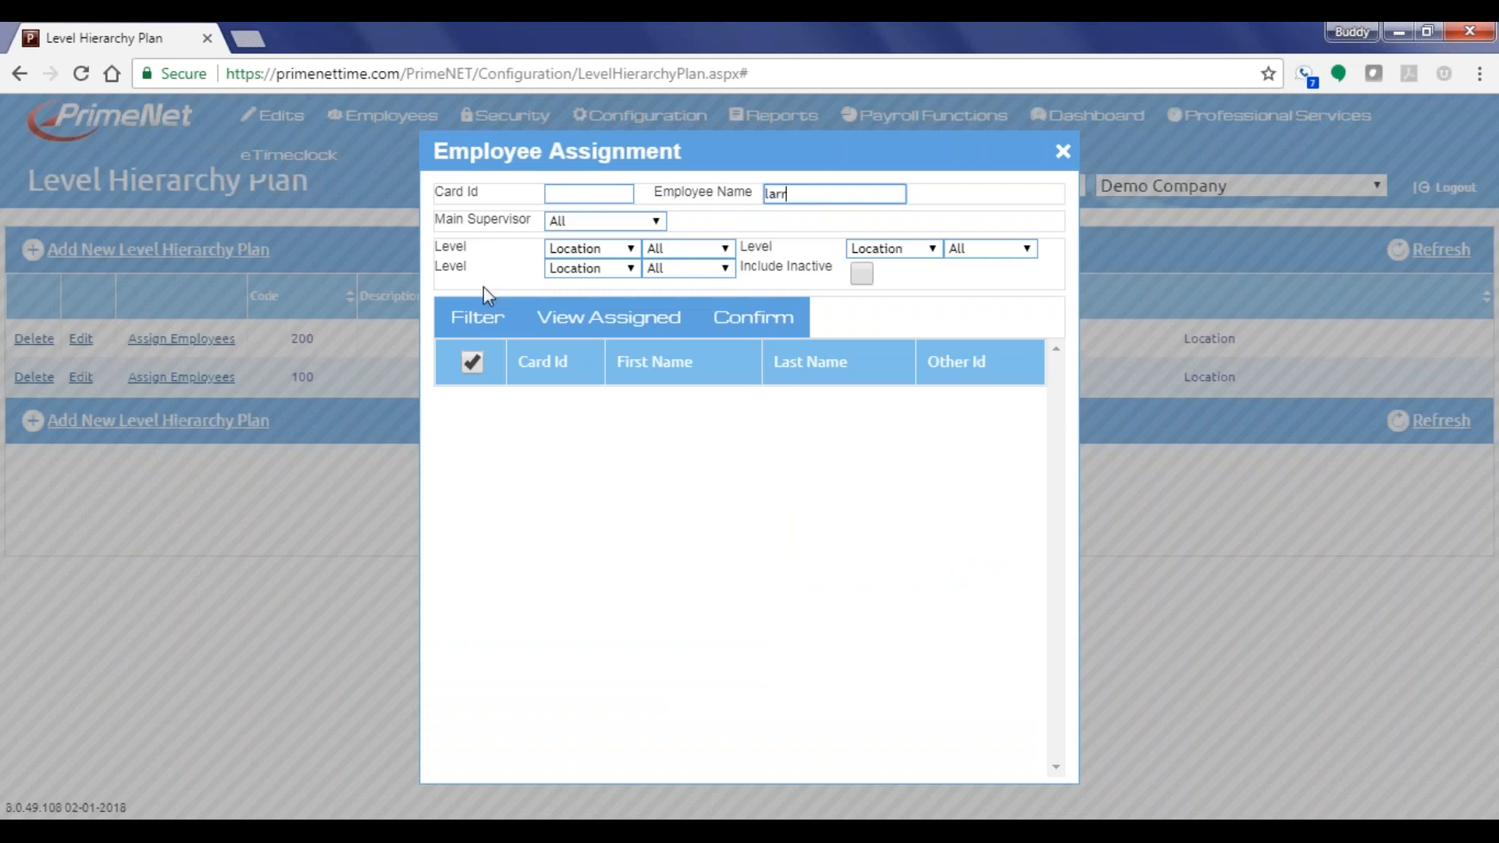
{"action": "left_click", "coordinate": [472, 317]}
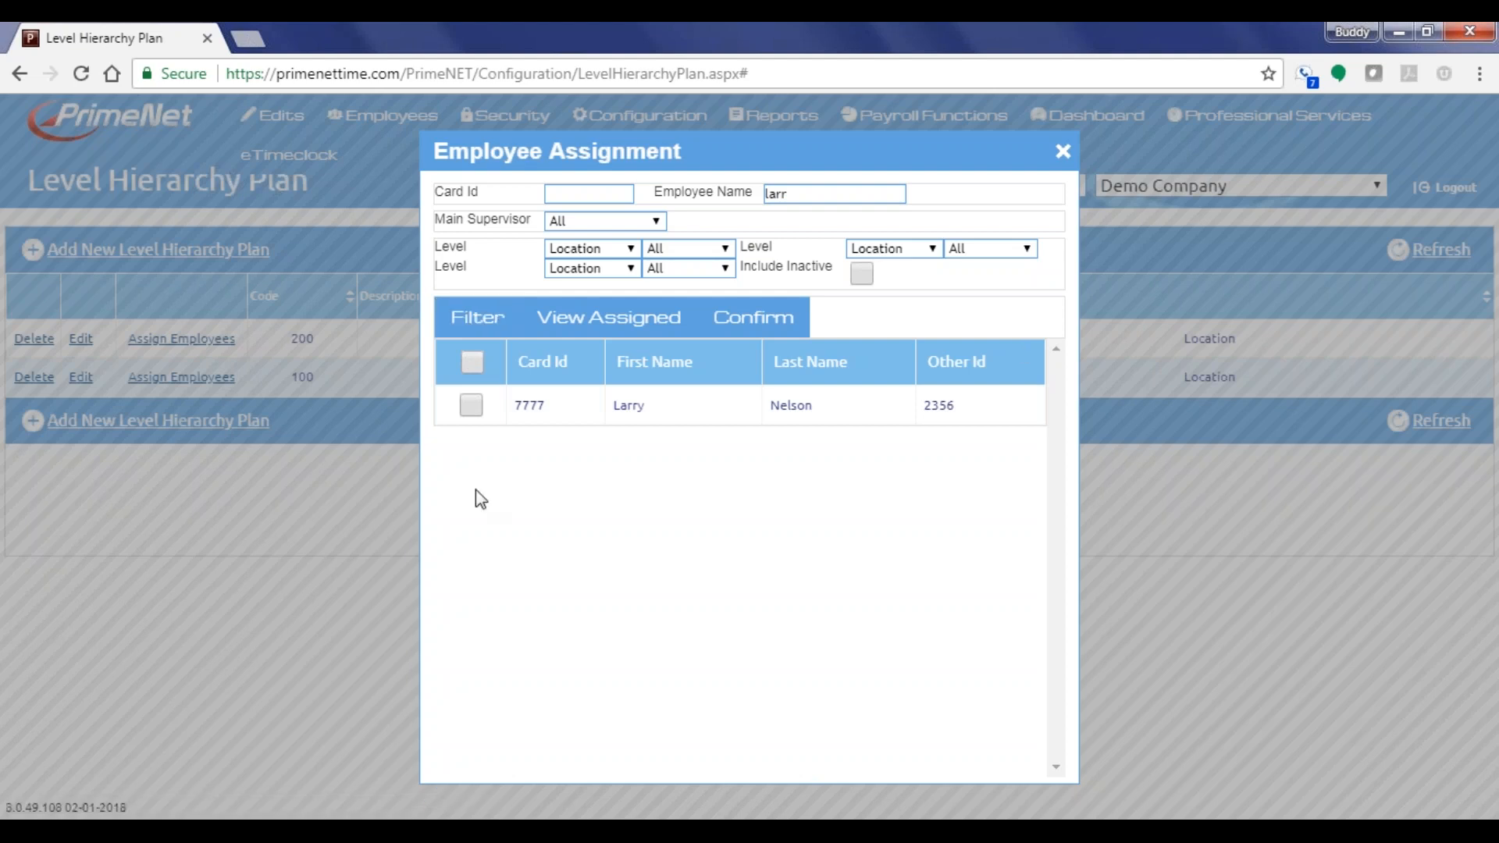
{"action": "left_click_drag", "start_coordinate": [790, 193], "coordinate": [768, 192]}
{"action": "left_click", "coordinate": [788, 194]}
Try location filter values 320 and 100
{"action": "left_click", "coordinate": [666, 246]}
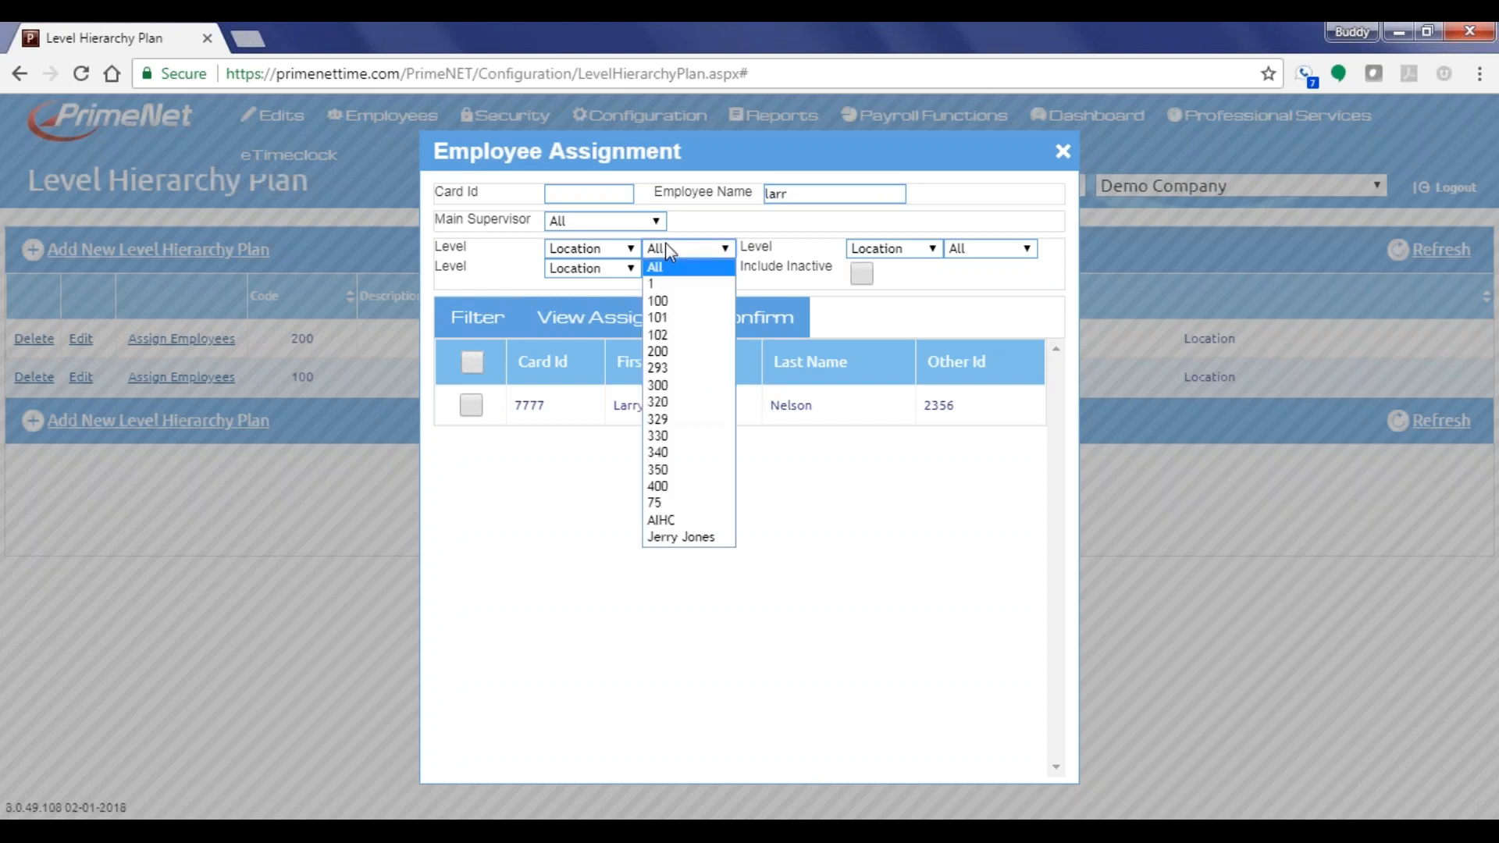
{"action": "left_click", "coordinate": [659, 402]}
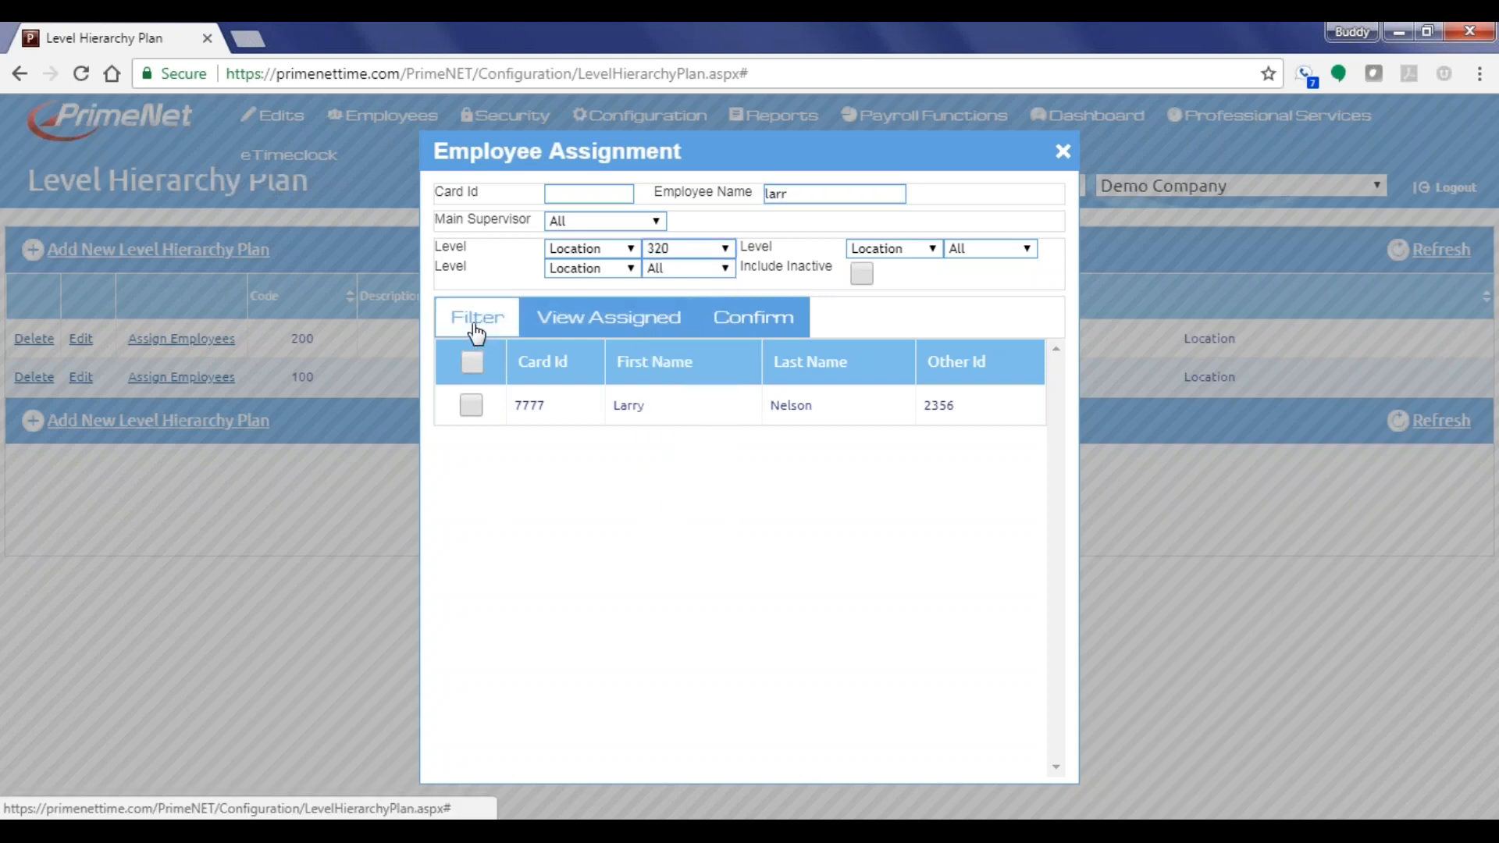
{"action": "left_click", "coordinate": [477, 332]}
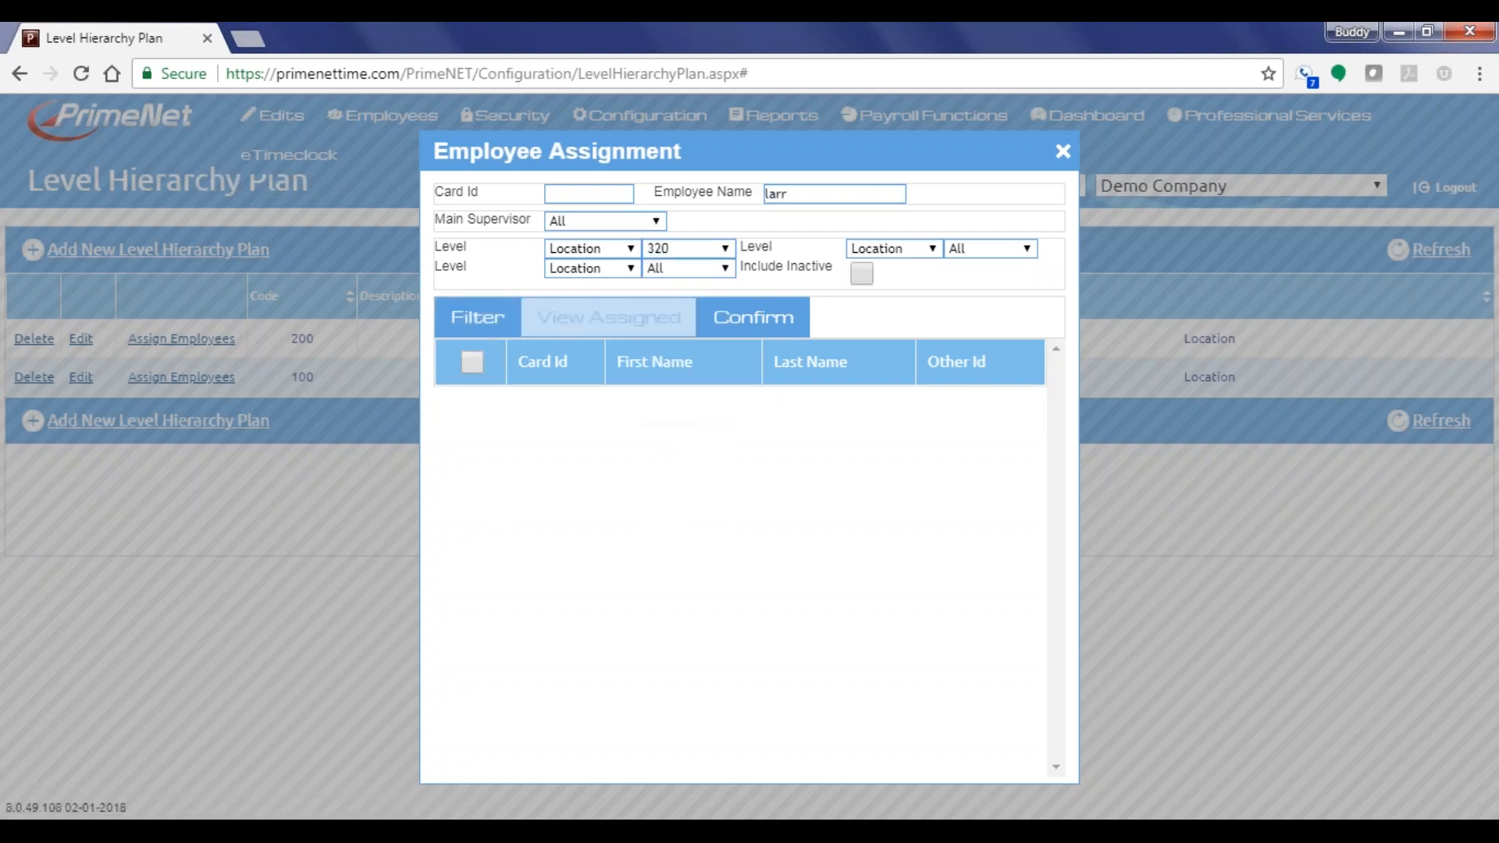
{"action": "left_click", "coordinate": [717, 258]}
{"action": "left_click", "coordinate": [707, 303]}
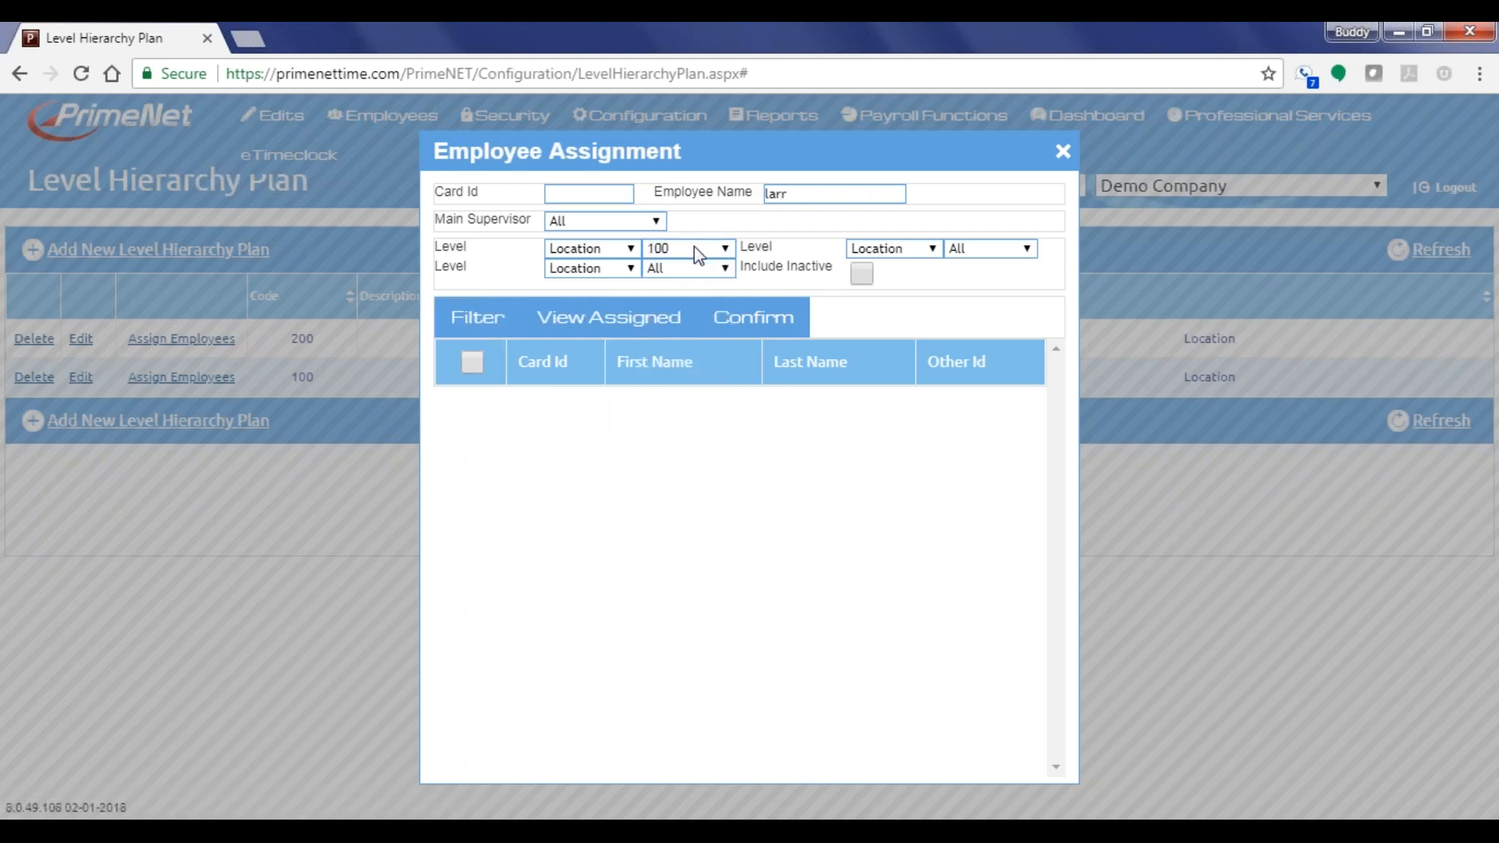
{"action": "left_click", "coordinate": [669, 247]}
Switch the level filter to Department and try values 57, 32 and 11
{"action": "left_click", "coordinate": [618, 252]}
{"action": "left_click", "coordinate": [597, 281]}
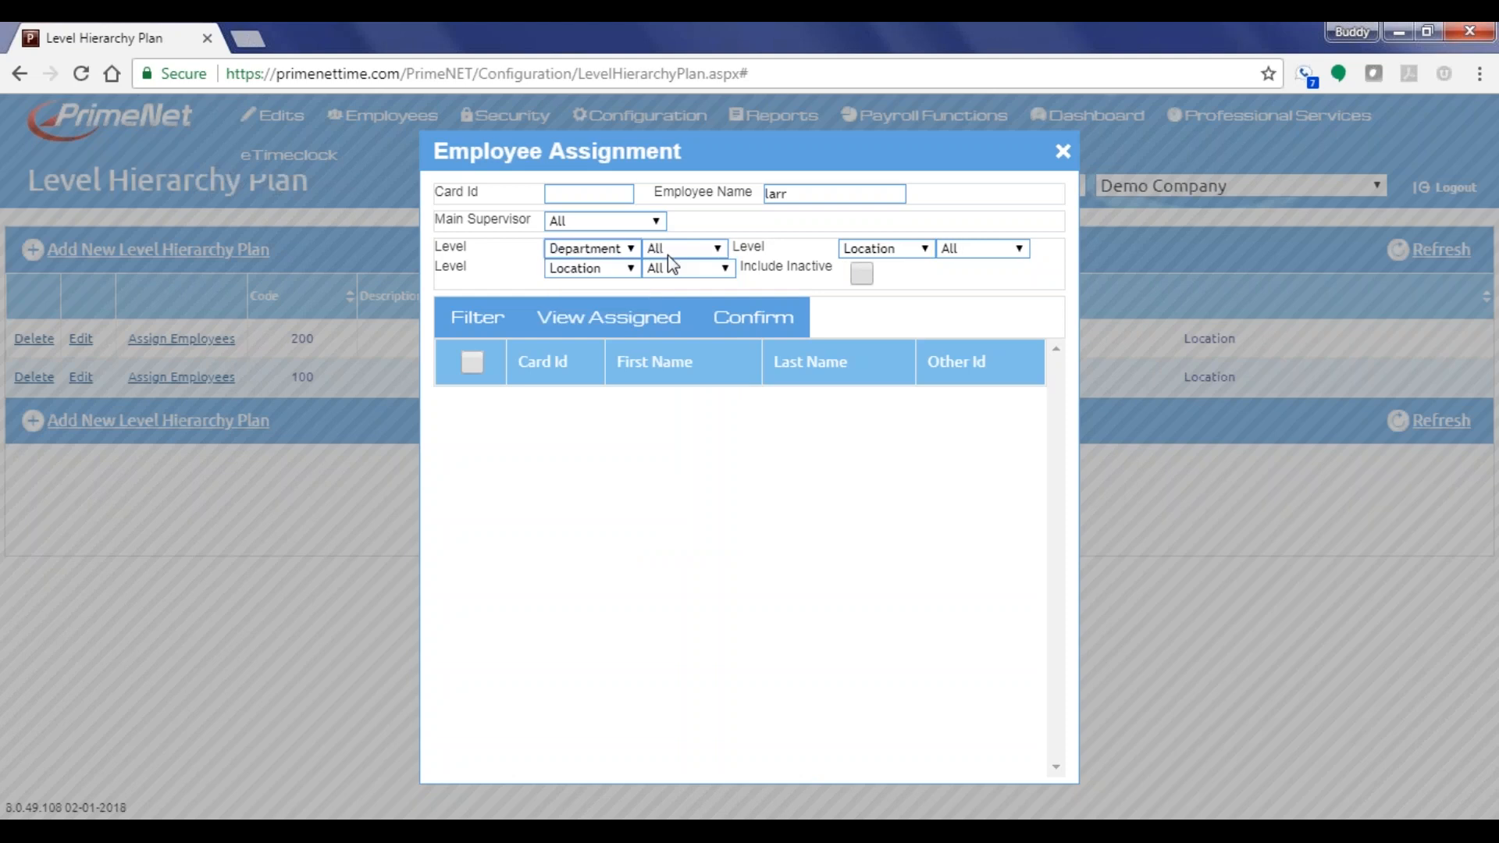
{"action": "left_click", "coordinate": [670, 248]}
{"action": "left_click", "coordinate": [655, 368]}
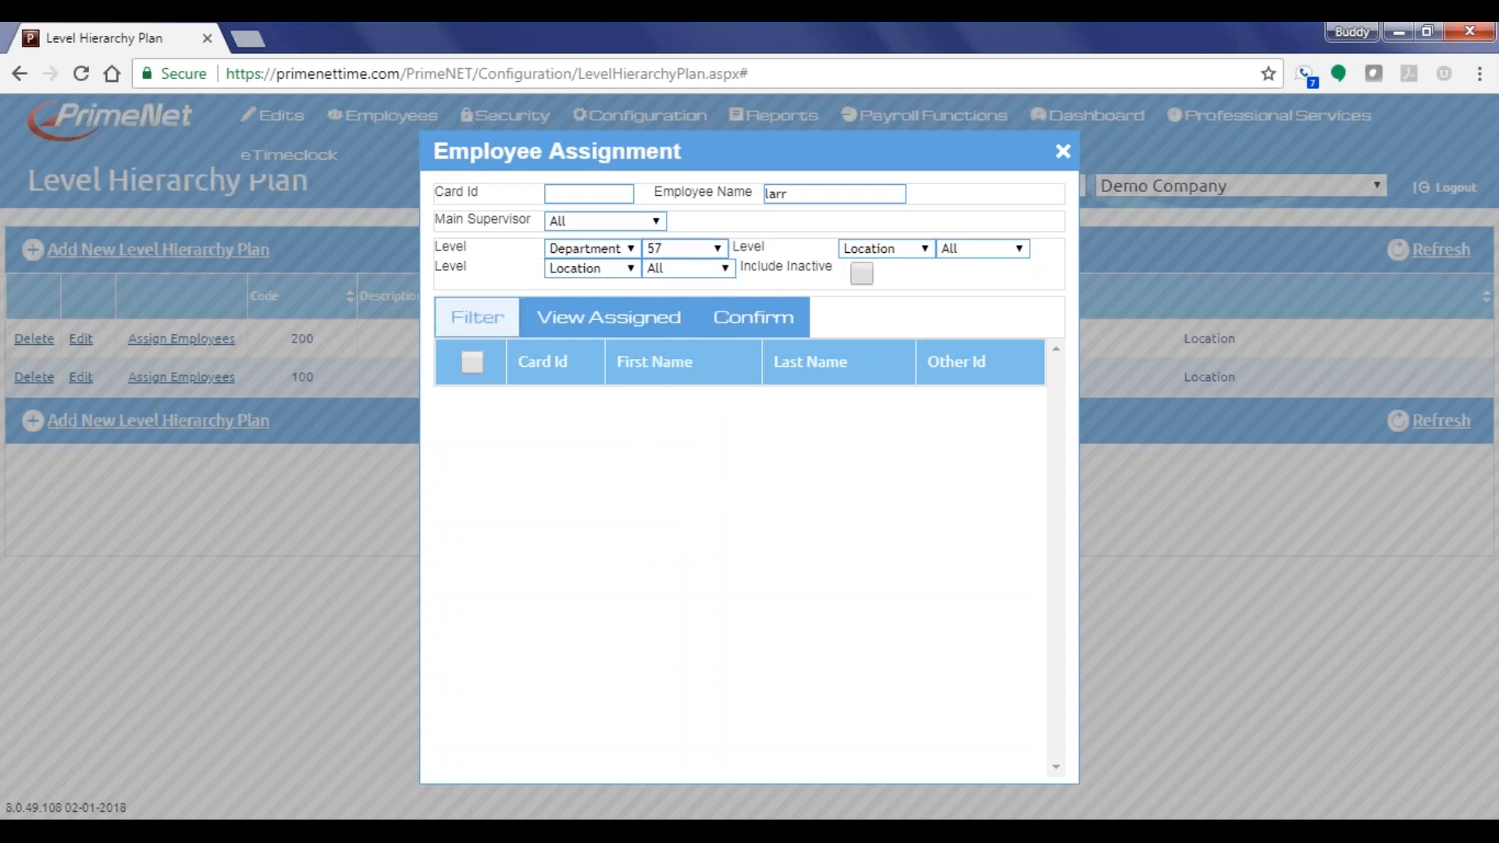
{"action": "left_click", "coordinate": [681, 249]}
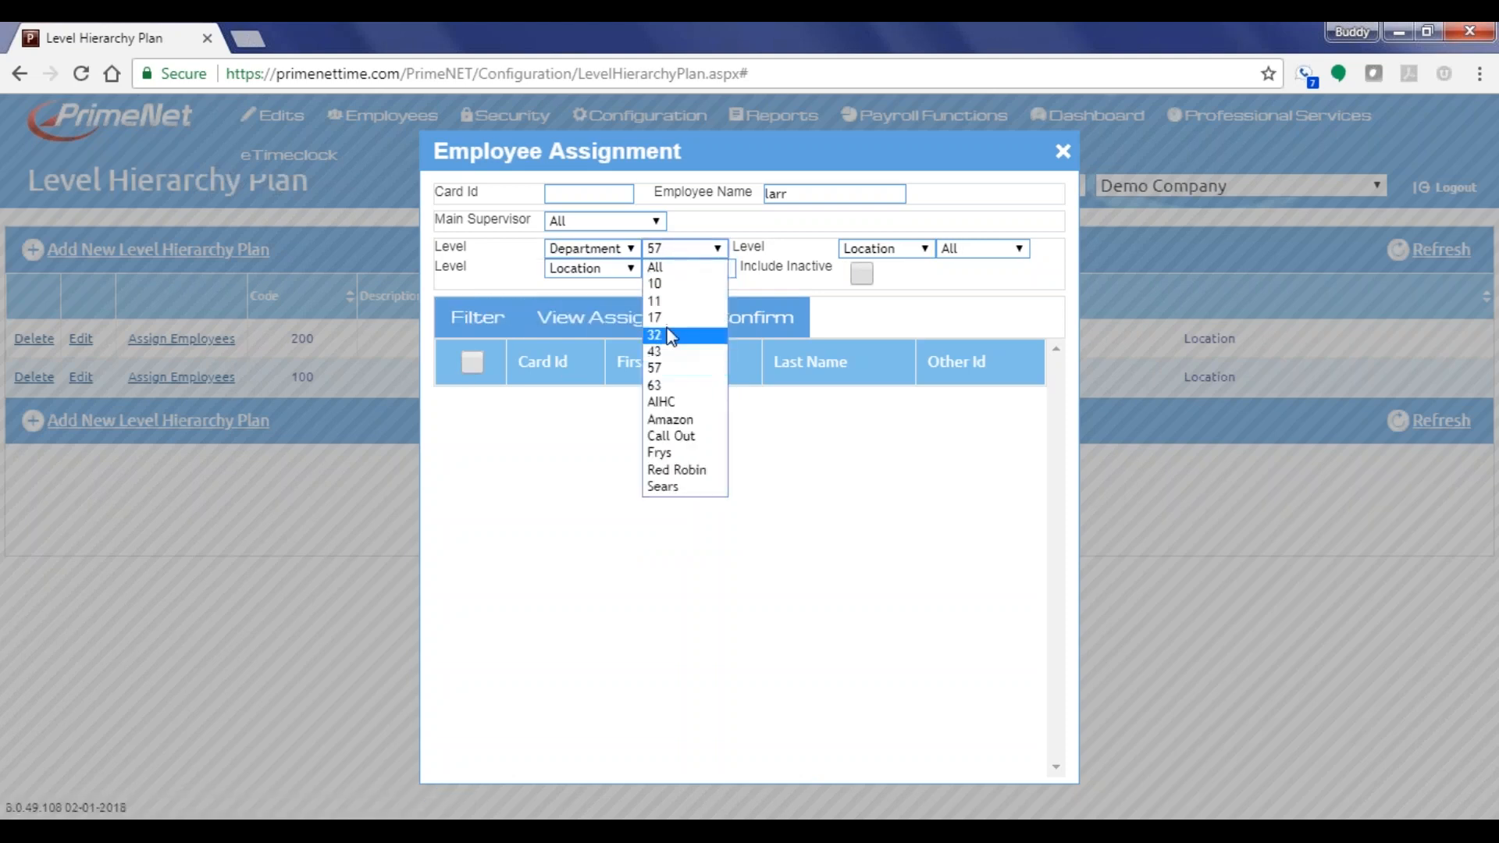
{"action": "left_click", "coordinate": [665, 419]}
{"action": "left_click", "coordinate": [684, 248]}
{"action": "left_click", "coordinate": [646, 301]}
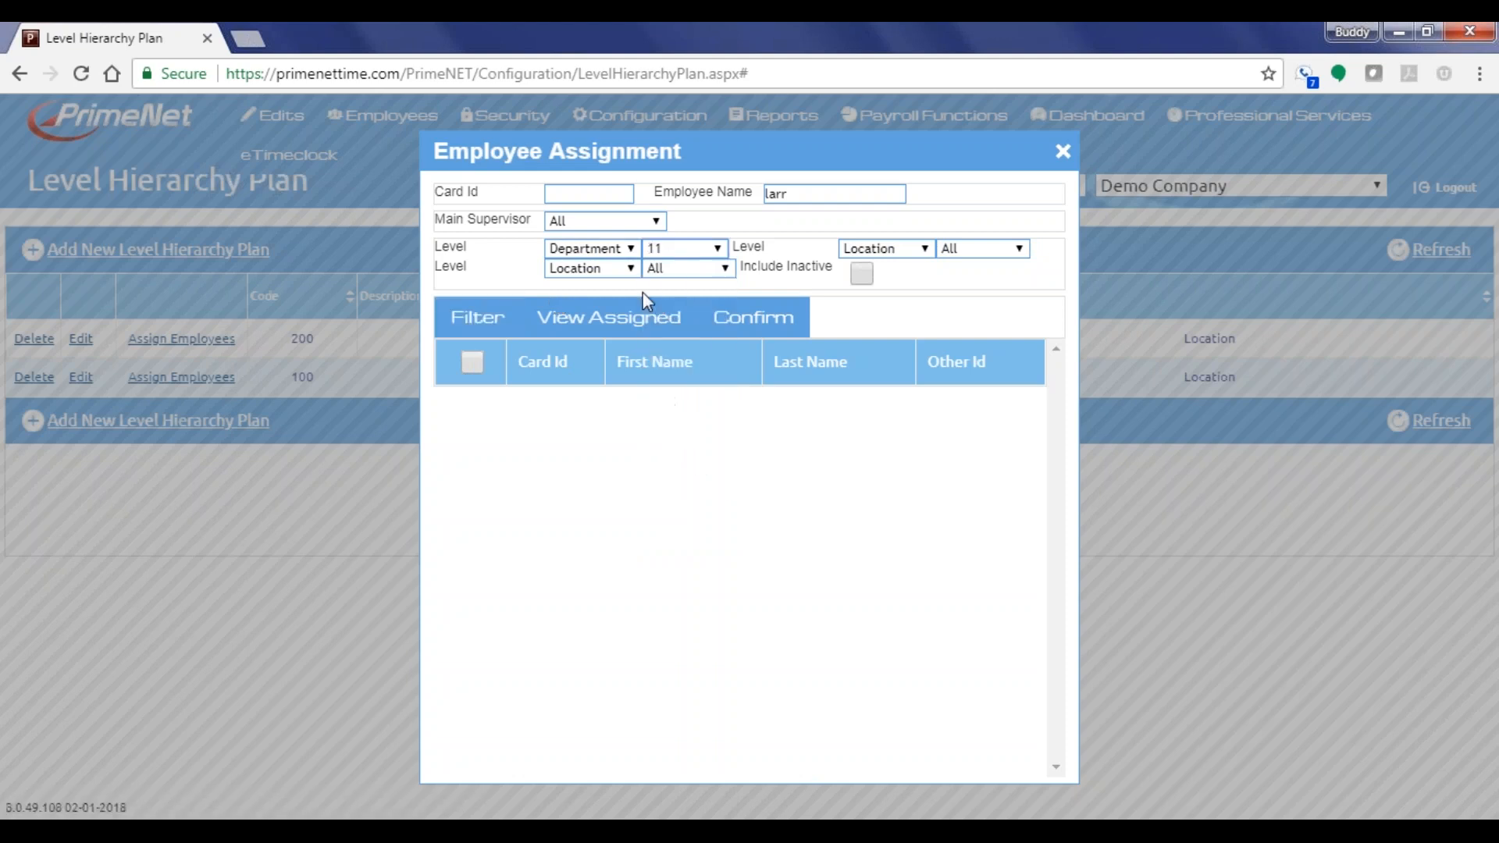
Clear the name search and filter employees by department Amazon
{"action": "double_click", "coordinate": [807, 193]}
{"action": "key", "text": "BackSpace"}
{"action": "left_click", "coordinate": [485, 321]}
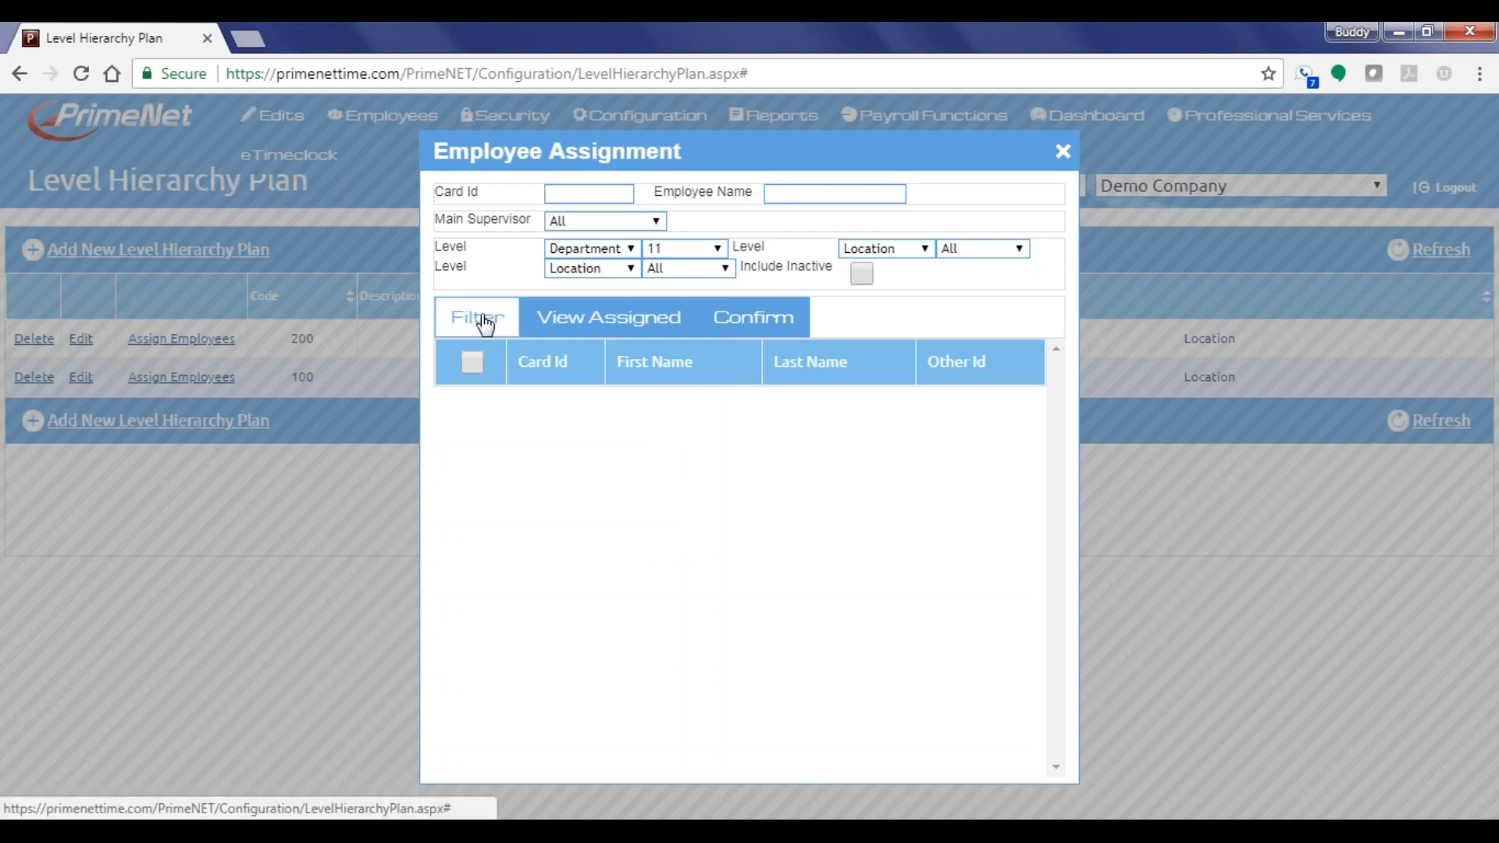
{"action": "left_click", "coordinate": [671, 249]}
{"action": "left_click", "coordinate": [650, 281]}
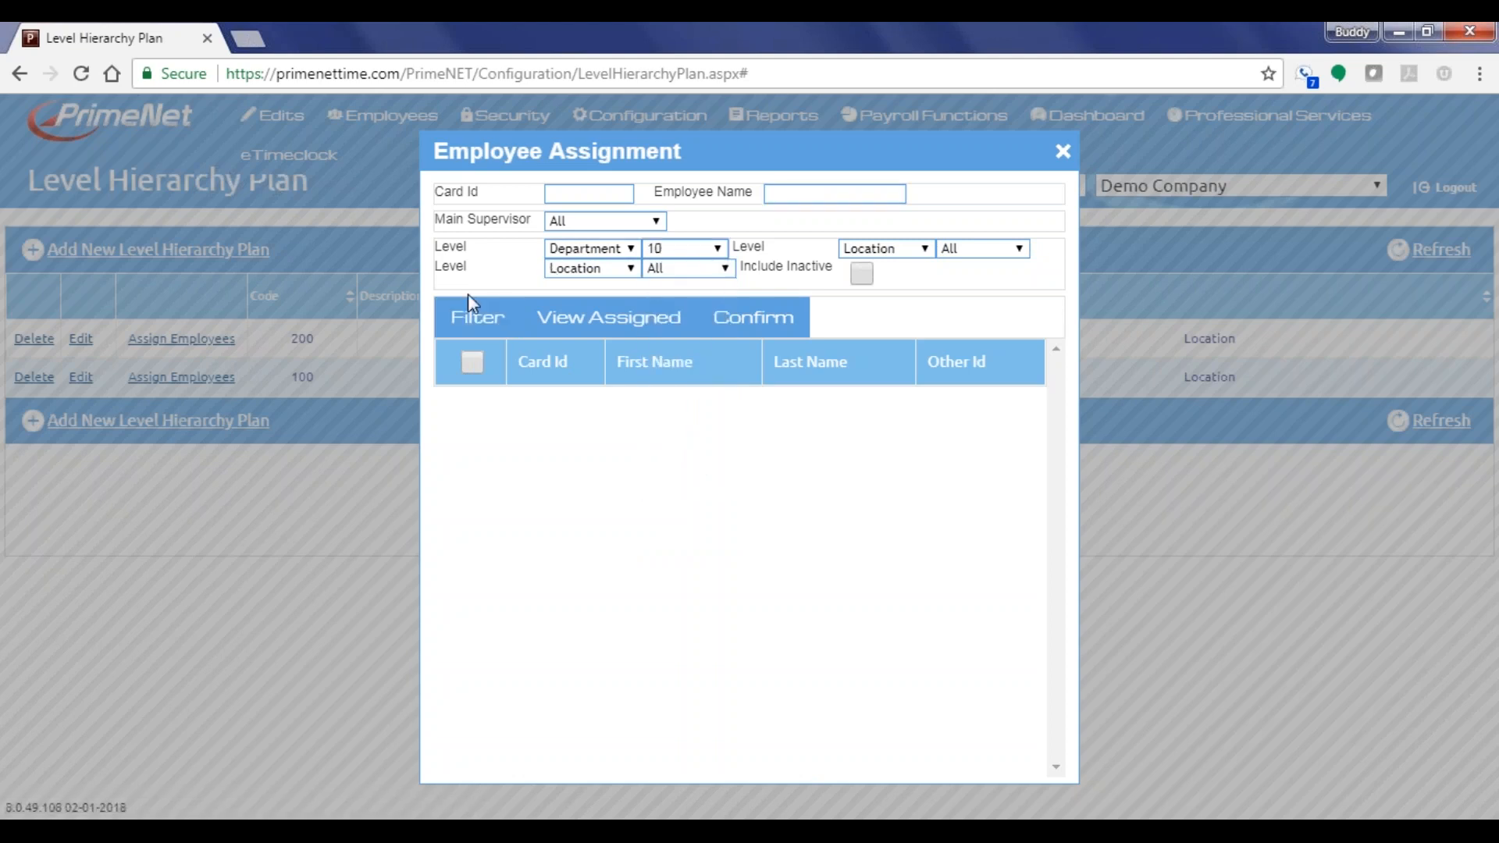
{"action": "left_click", "coordinate": [676, 249]}
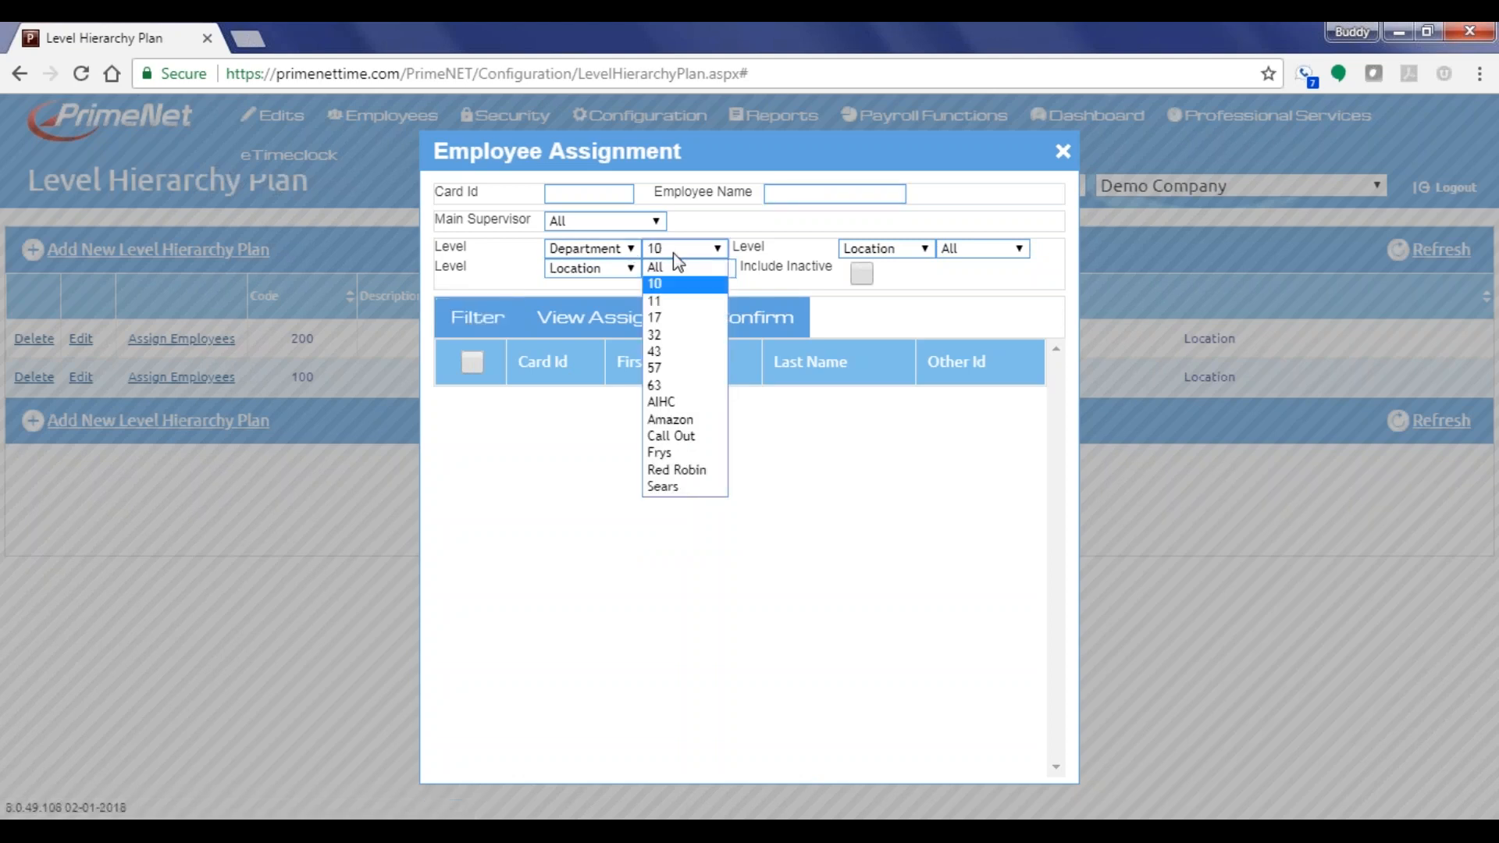
{"action": "left_click", "coordinate": [669, 420]}
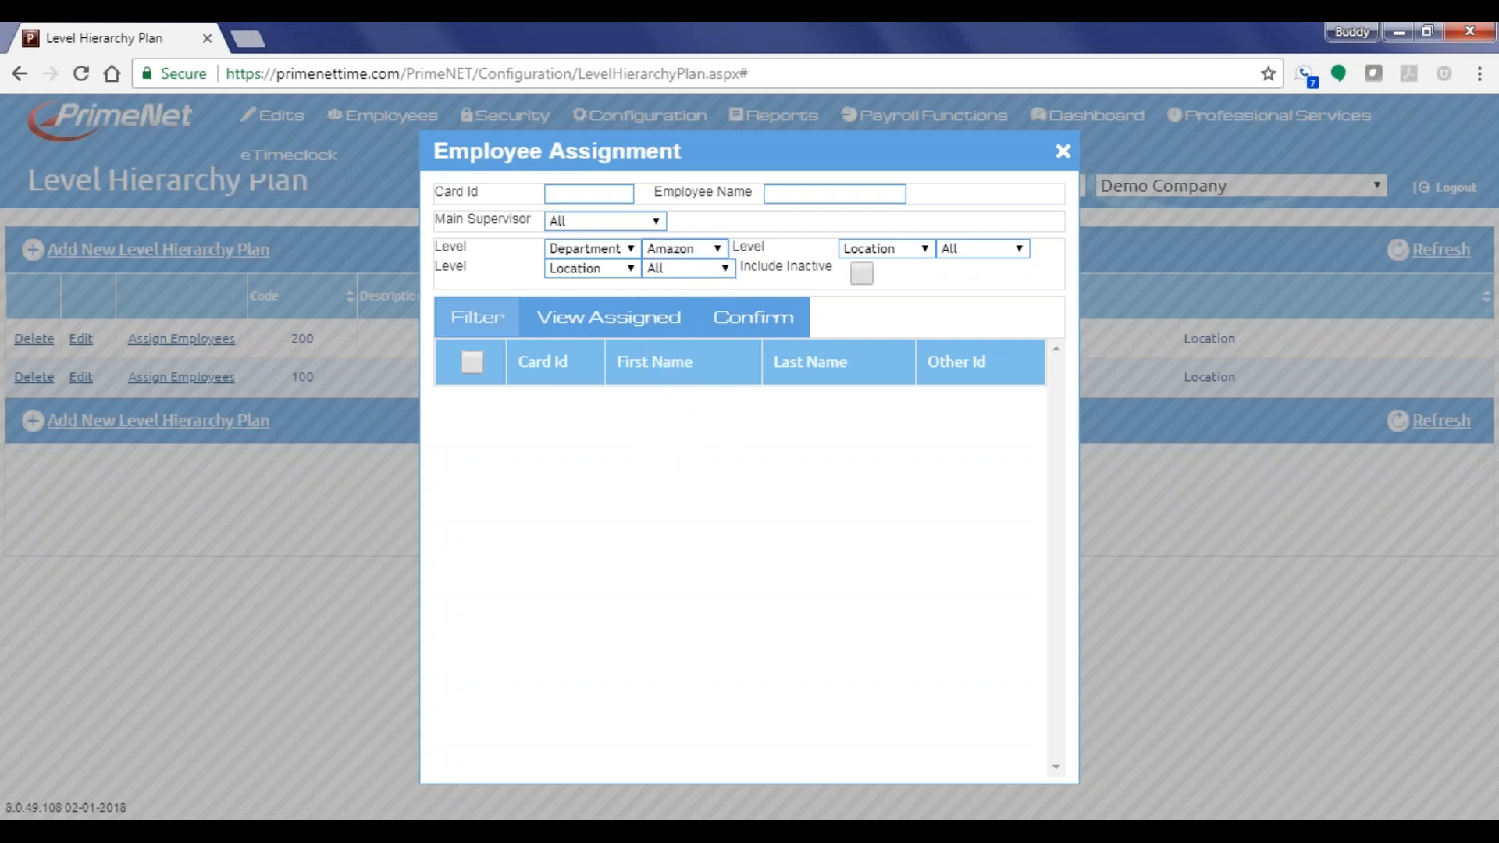
{"action": "left_click", "coordinate": [474, 320]}
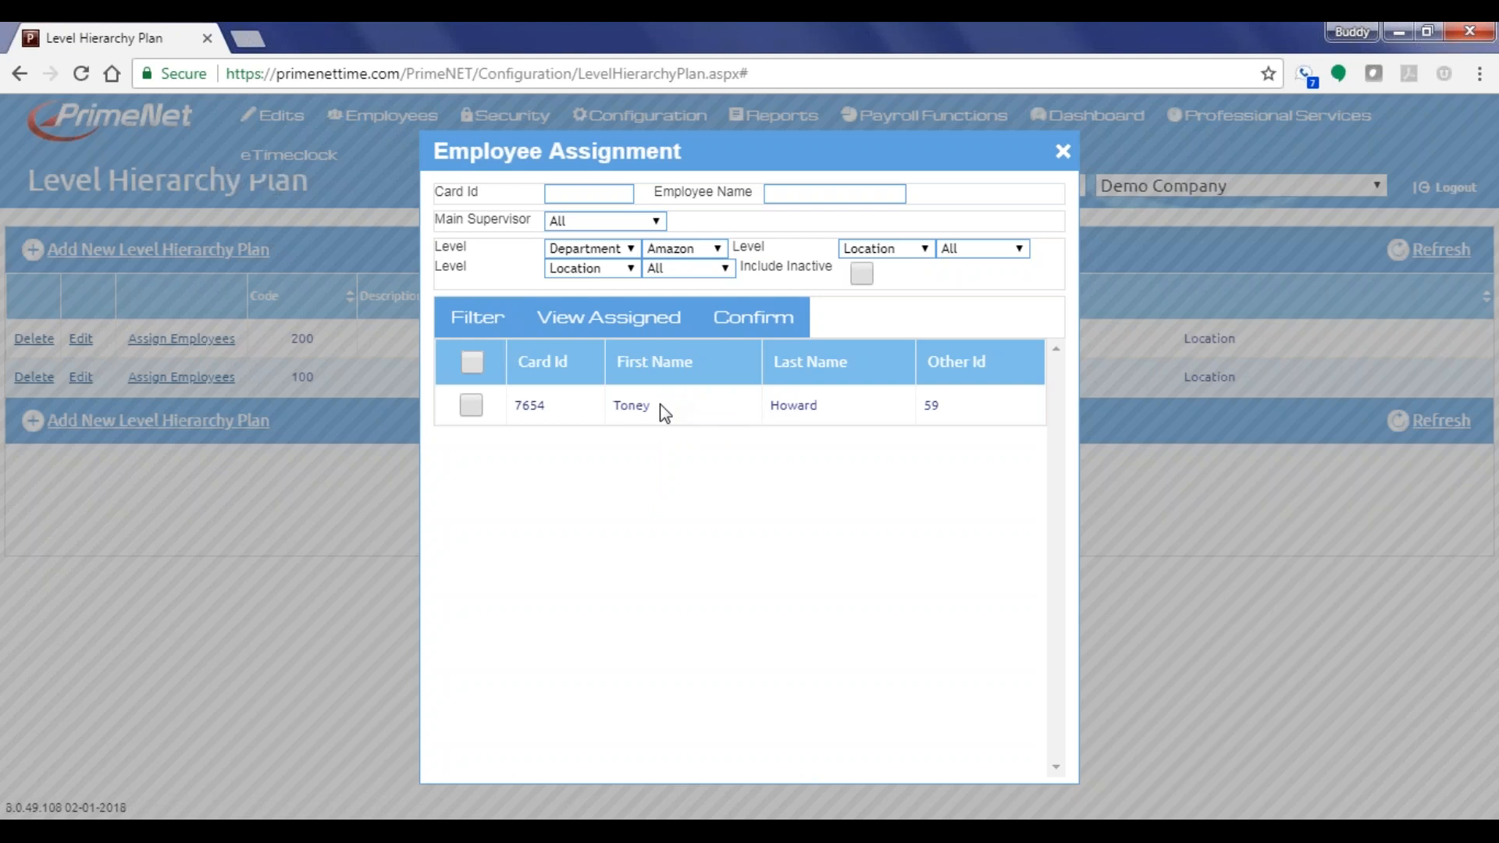
Set the Department filter value back to All
{"action": "left_click", "coordinate": [608, 250]}
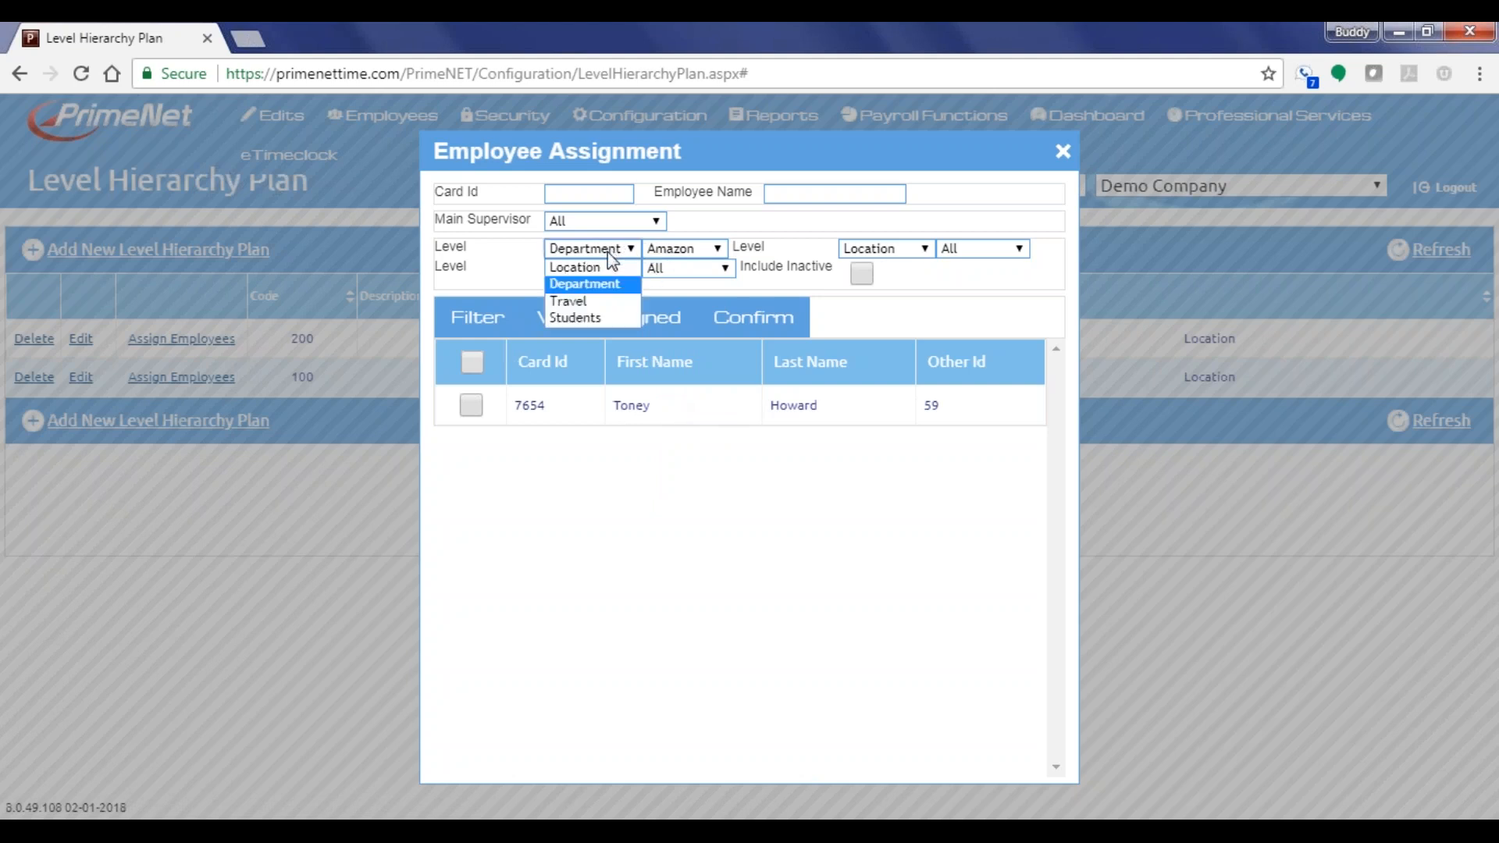
{"action": "left_click", "coordinate": [664, 250]}
{"action": "left_click", "coordinate": [663, 270]}
List all employees and tick only the first employee for assignment
{"action": "left_click", "coordinate": [474, 317]}
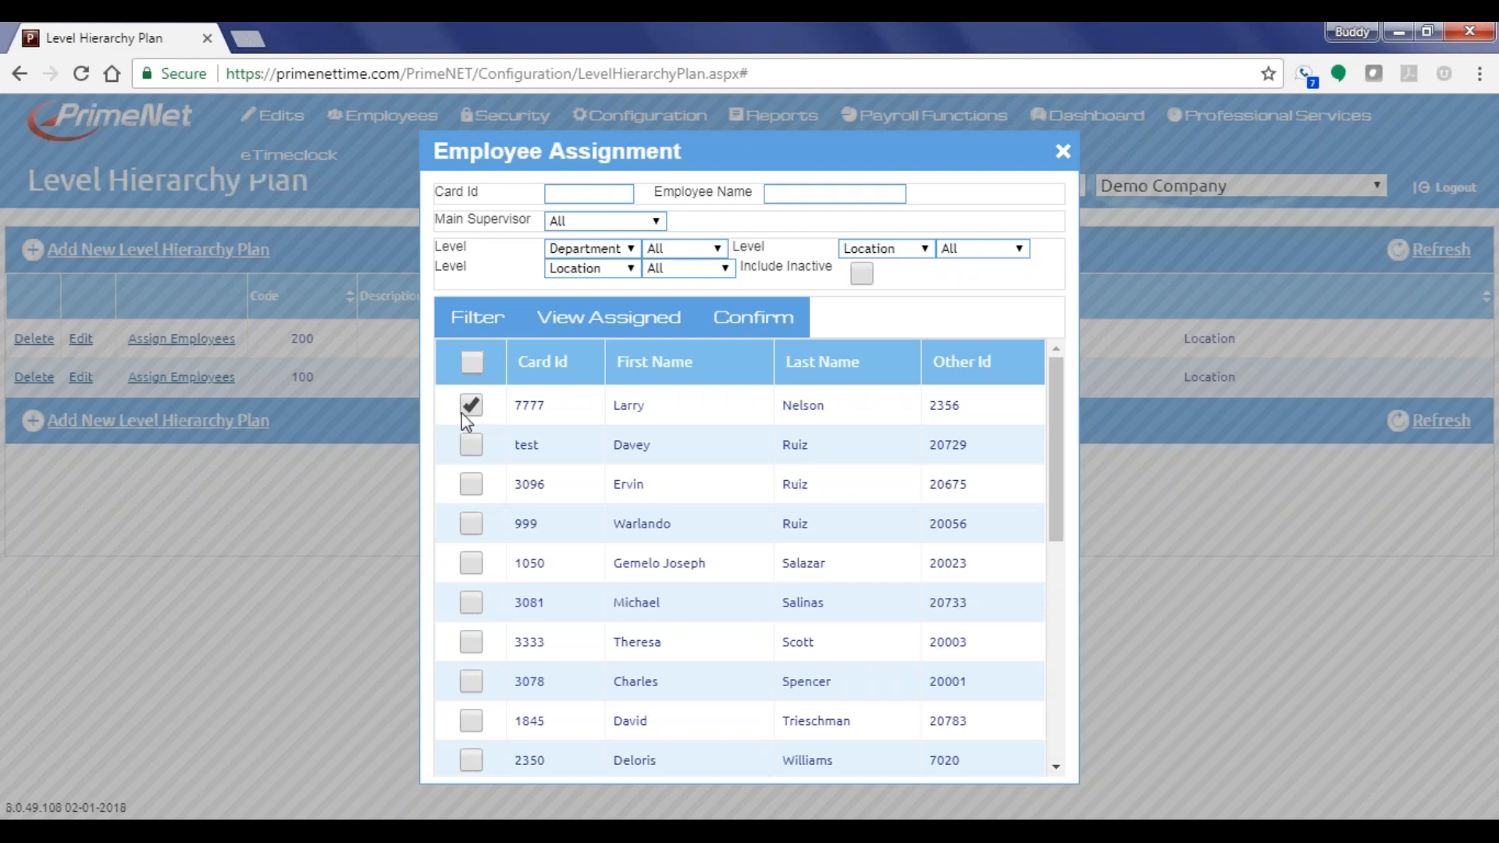
{"action": "left_click", "coordinate": [472, 362]}
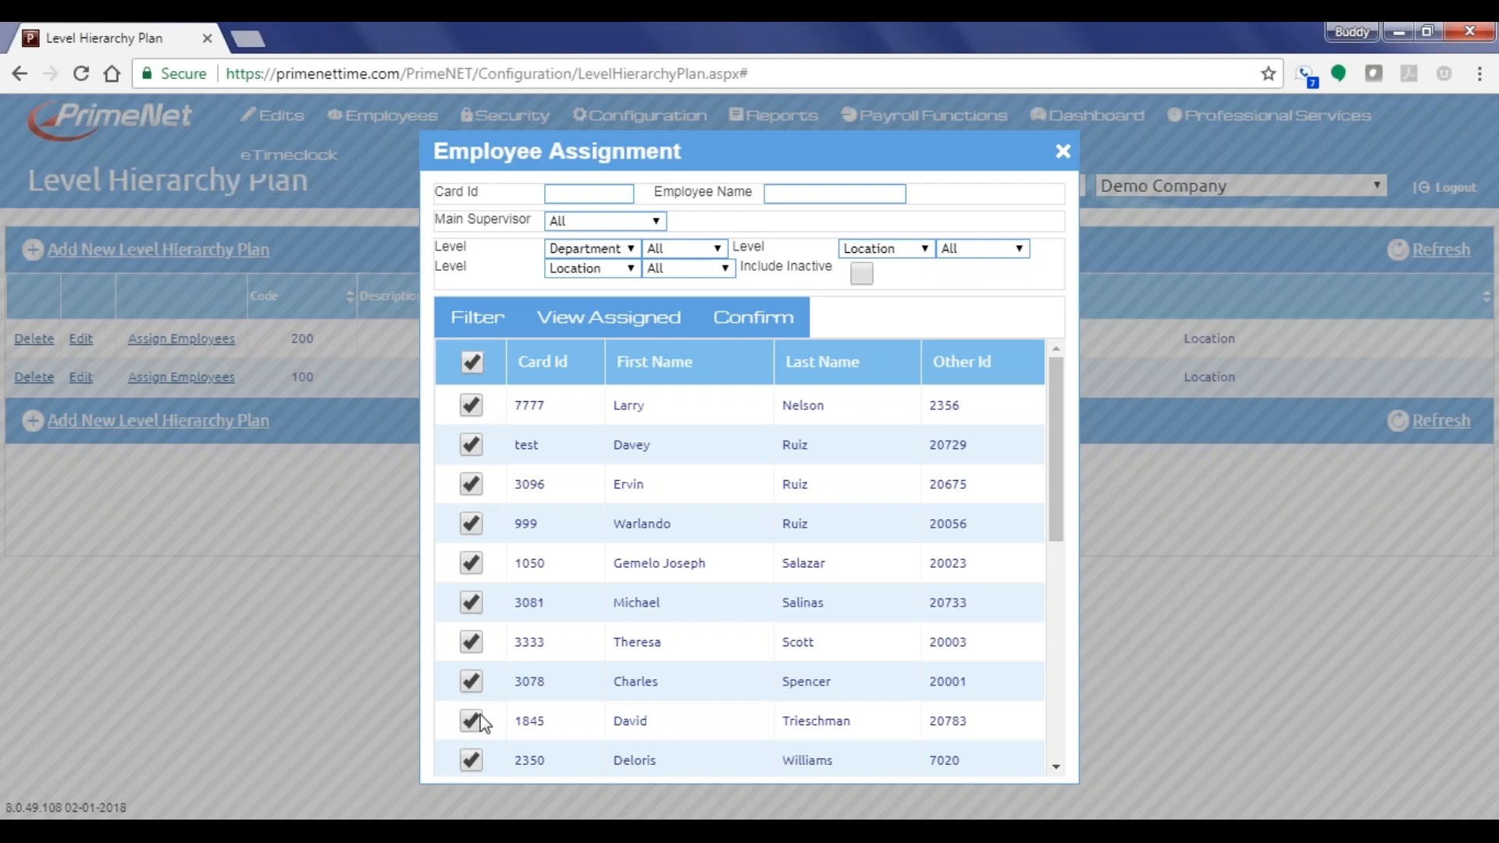
{"action": "scroll", "coordinate": [482, 718], "scroll_direction": "down", "scroll_amount": 7}
{"action": "scroll", "coordinate": [481, 705], "scroll_direction": "up", "scroll_amount": 7}
{"action": "left_click", "coordinate": [472, 363]}
{"action": "left_click", "coordinate": [471, 405]}
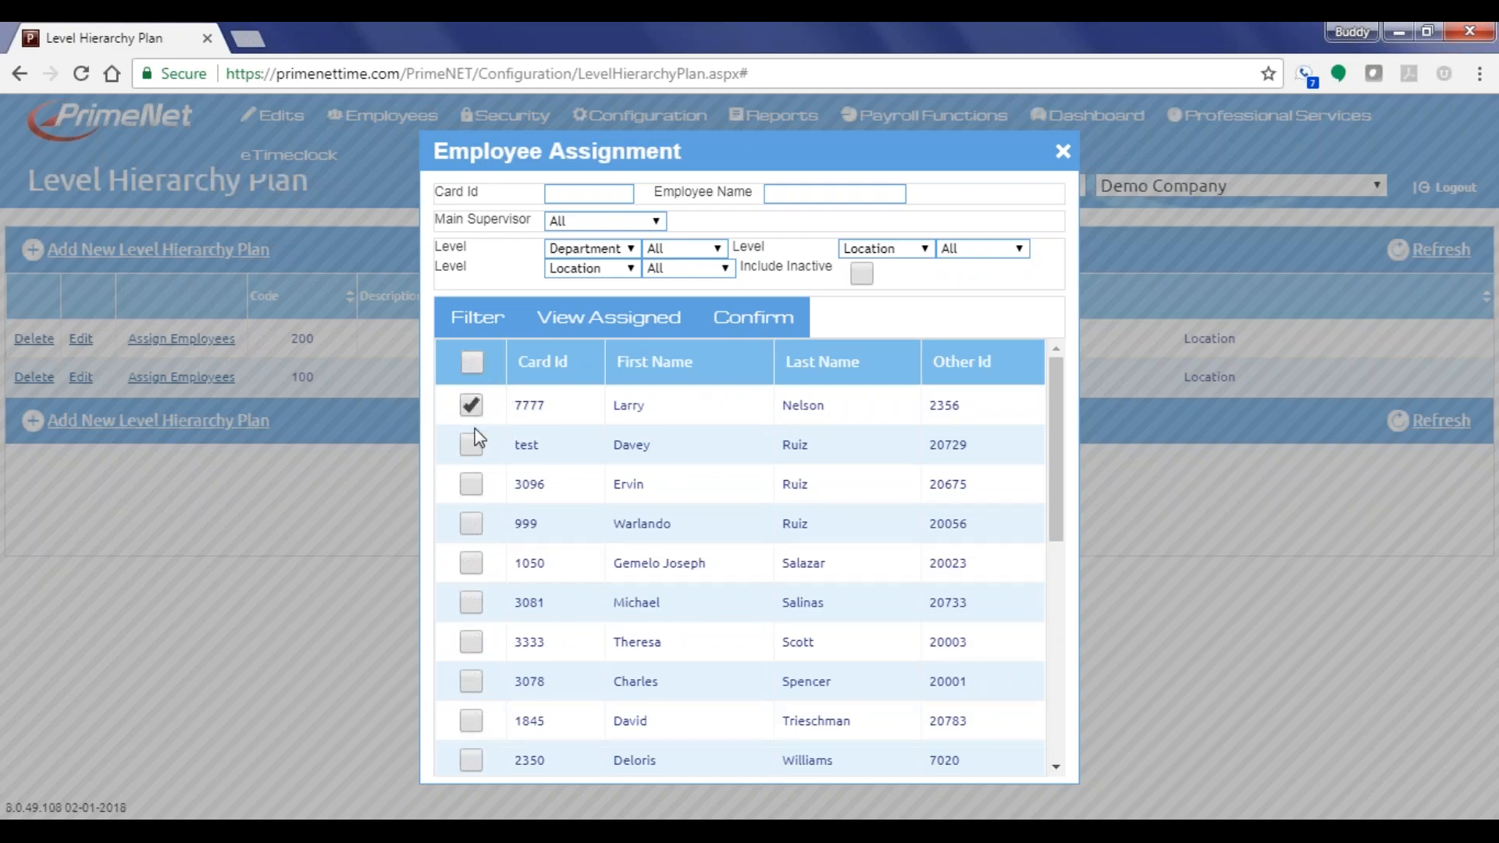
Confirm and save the assignment, then dismiss the success message
{"action": "left_click", "coordinate": [761, 322]}
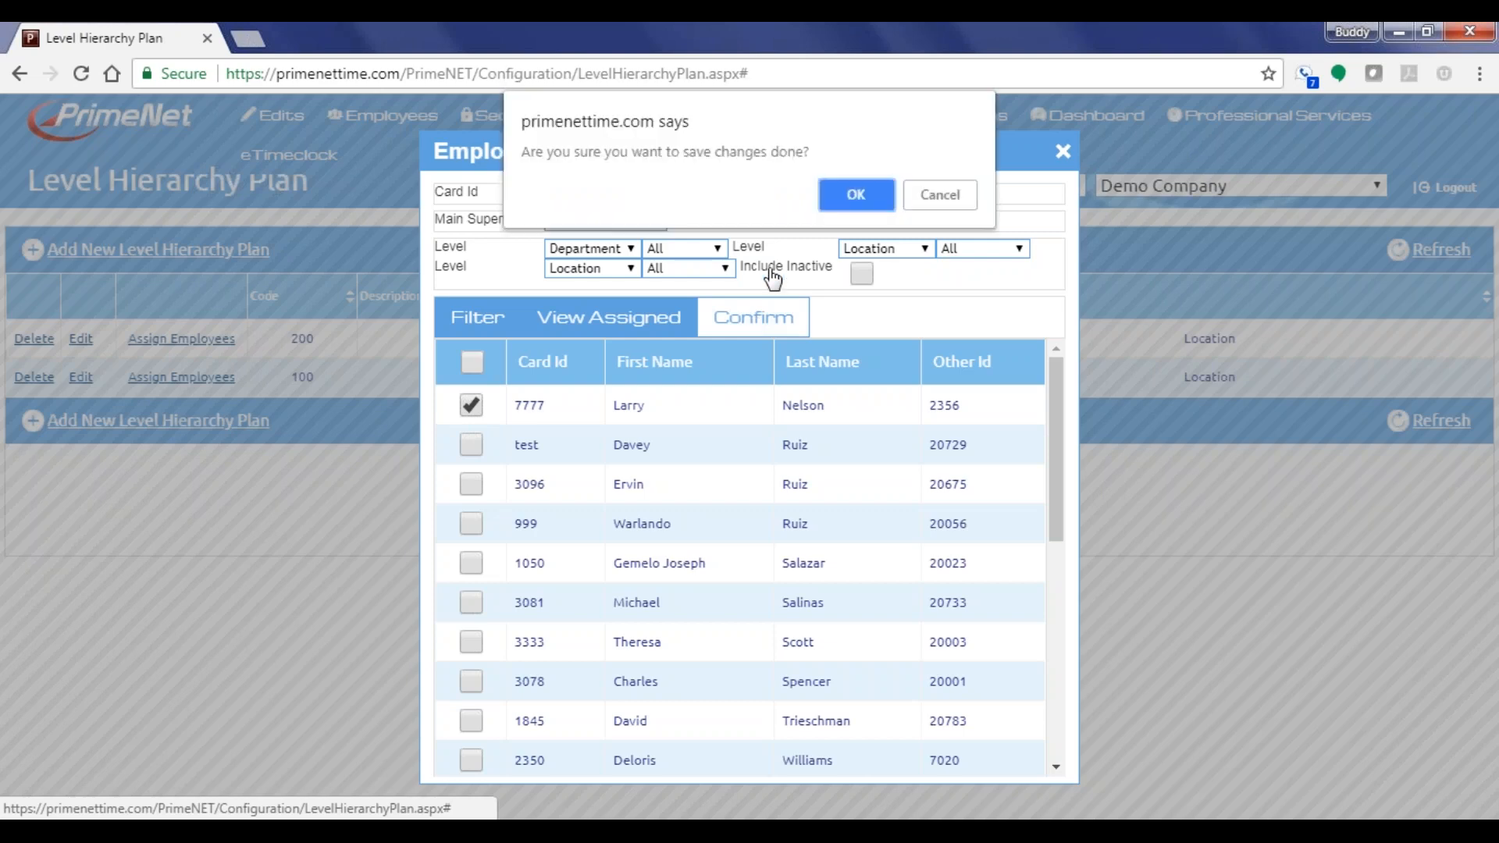
{"action": "left_click", "coordinate": [856, 194]}
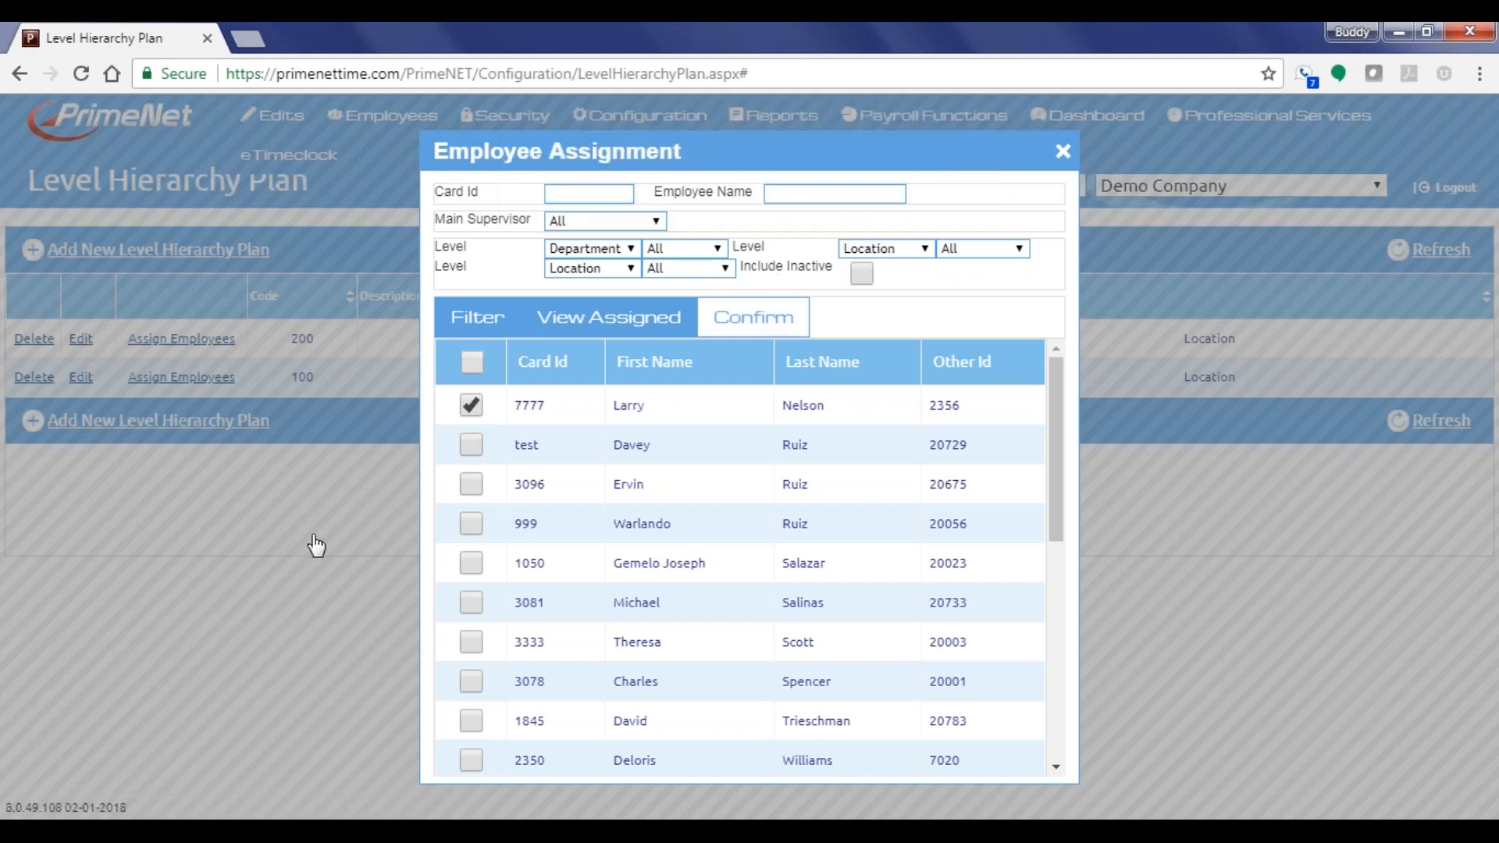
{"action": "left_click", "coordinate": [755, 412]}
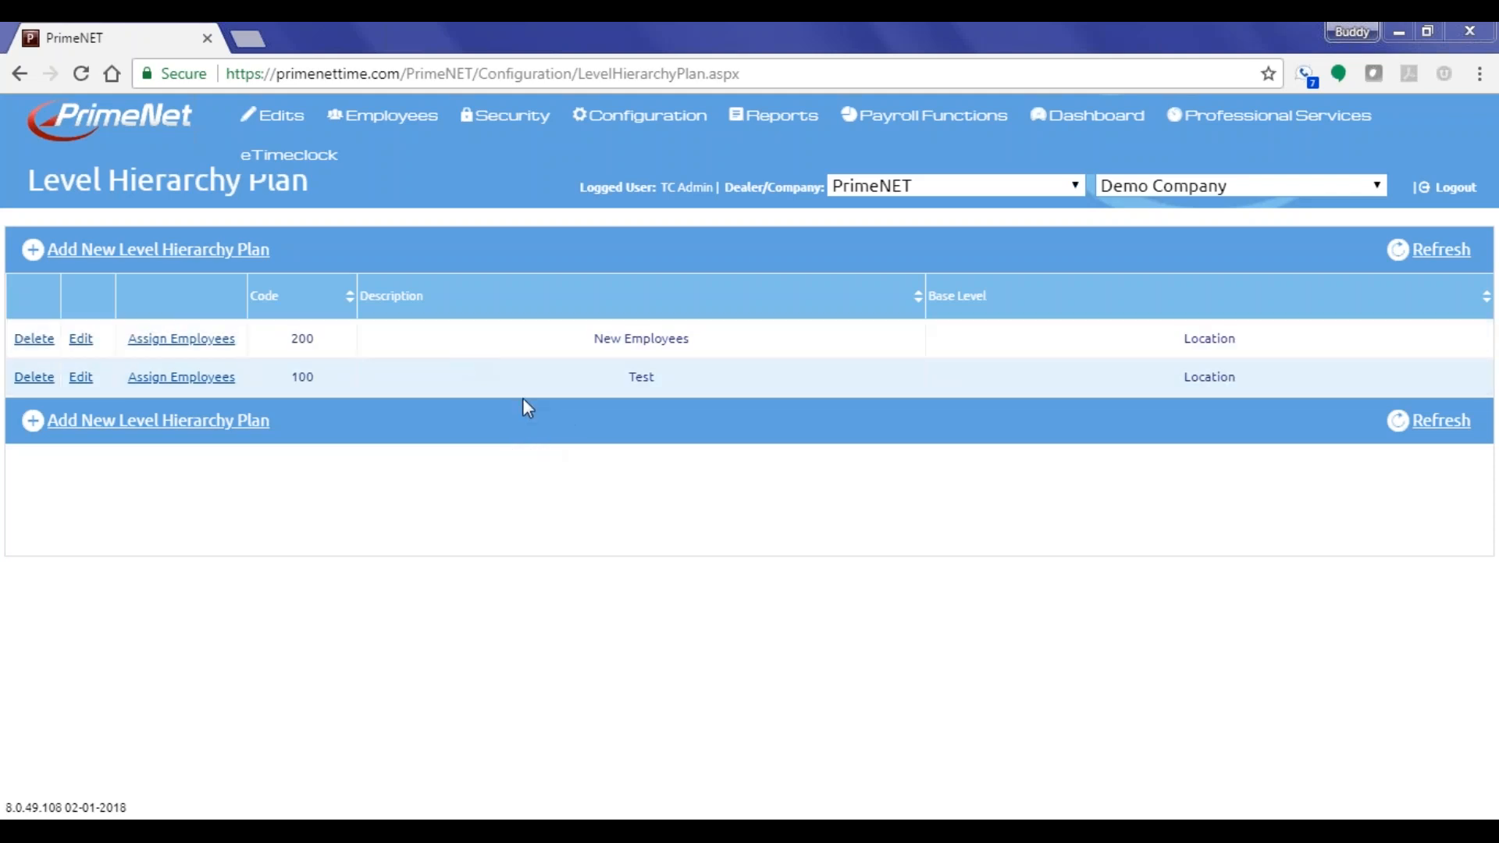
Log into eTimeclock with the employee's badge ID and PIN, and start a punch
{"action": "left_click", "coordinate": [289, 154]}
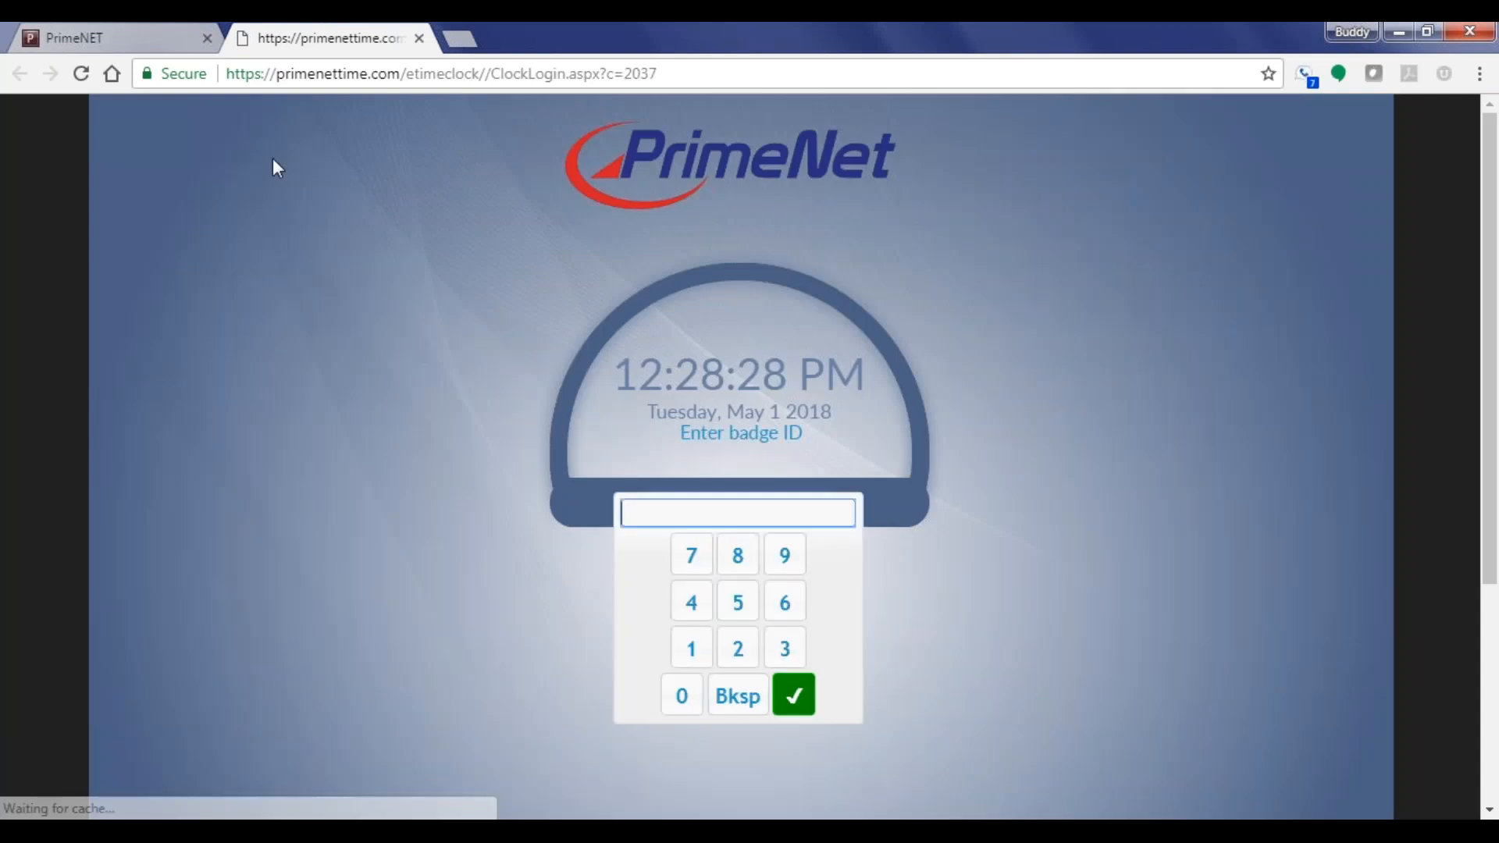
{"action": "type", "text": "7777"}
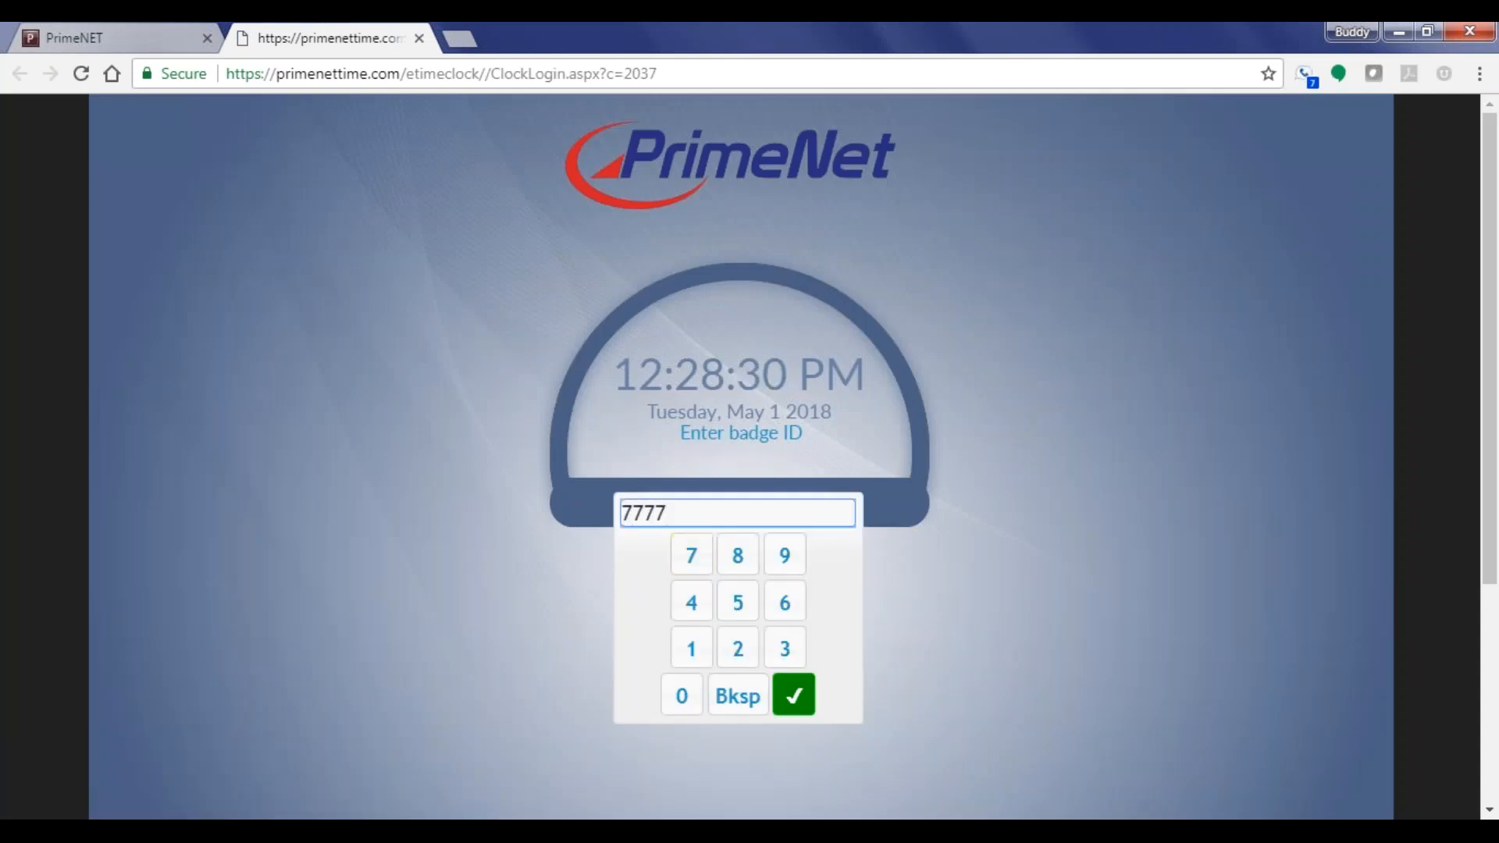
{"action": "left_click", "coordinate": [794, 695]}
{"action": "left_click", "coordinate": [641, 555]}
{"action": "left_click", "coordinate": [641, 555]}
{"action": "left_click", "coordinate": [641, 555]}
{"action": "left_click", "coordinate": [641, 555]}
{"action": "left_click", "coordinate": [744, 697]}
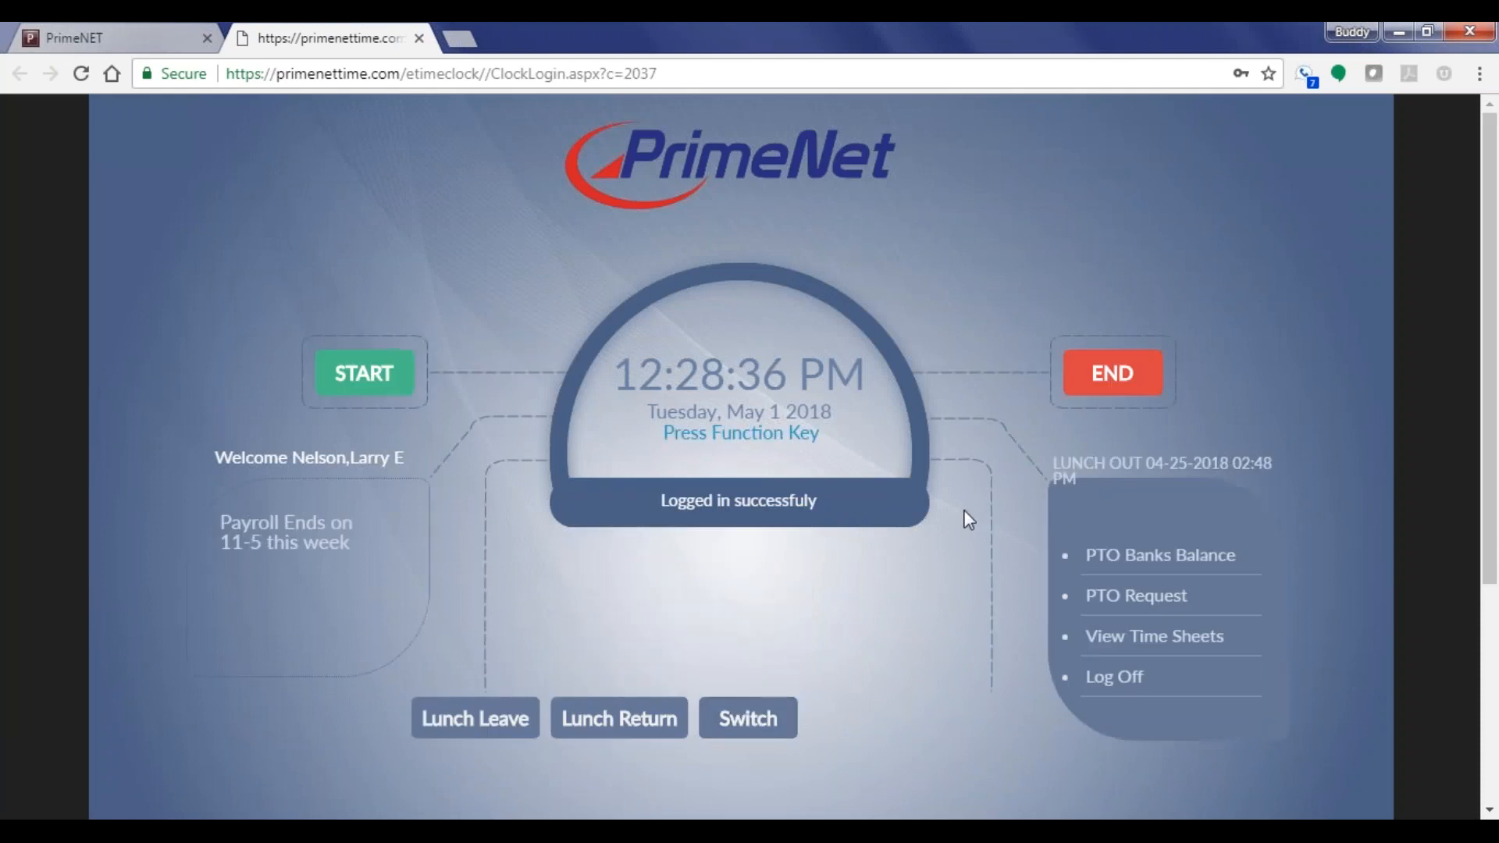
{"action": "left_click", "coordinate": [353, 377]}
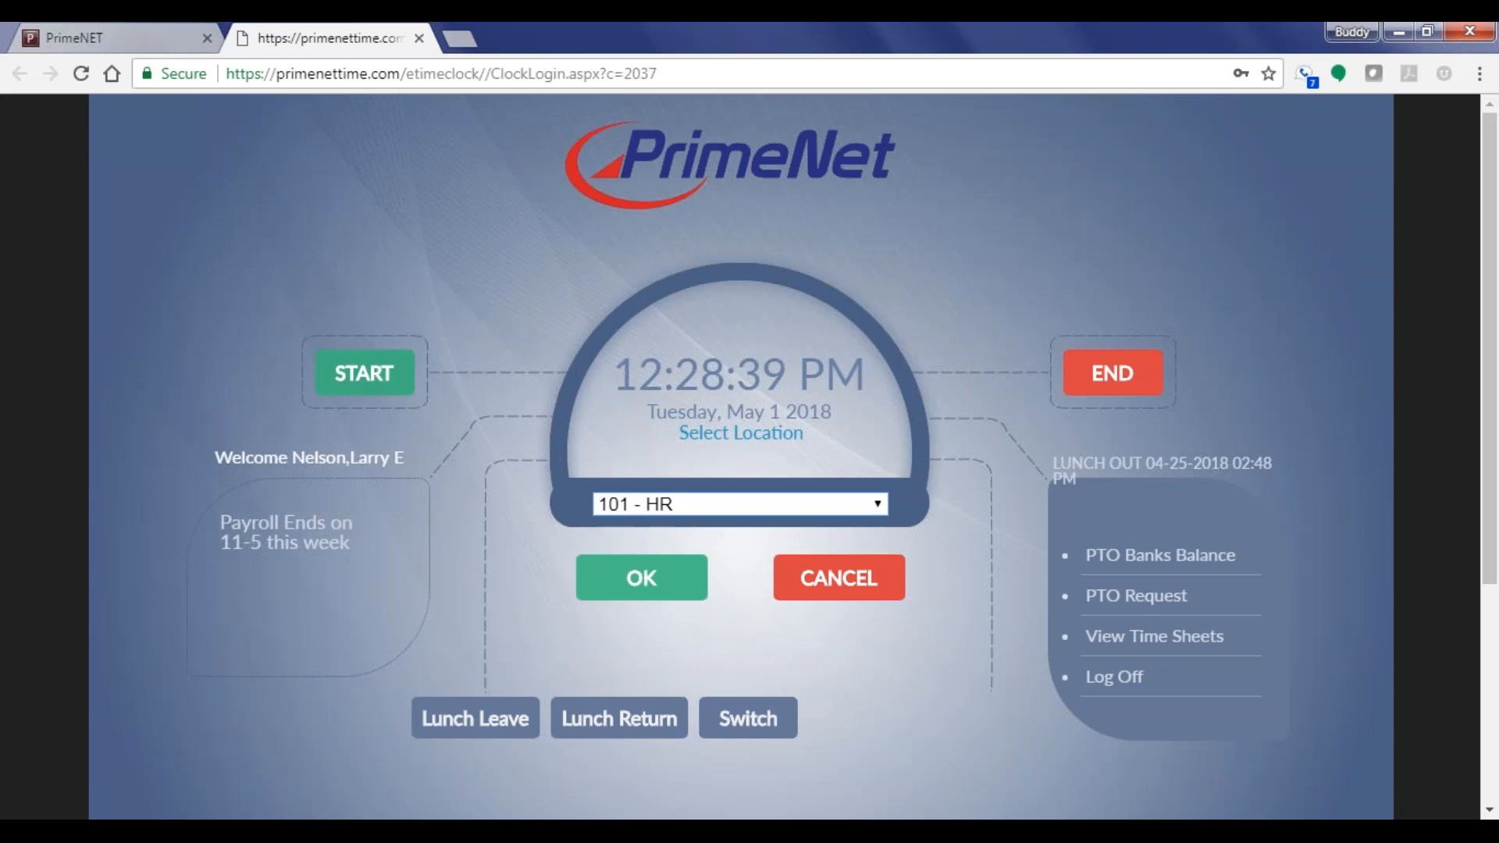
Set the punch location to 101 - HR and department to 11 - Shipping
{"action": "left_click", "coordinate": [632, 508]}
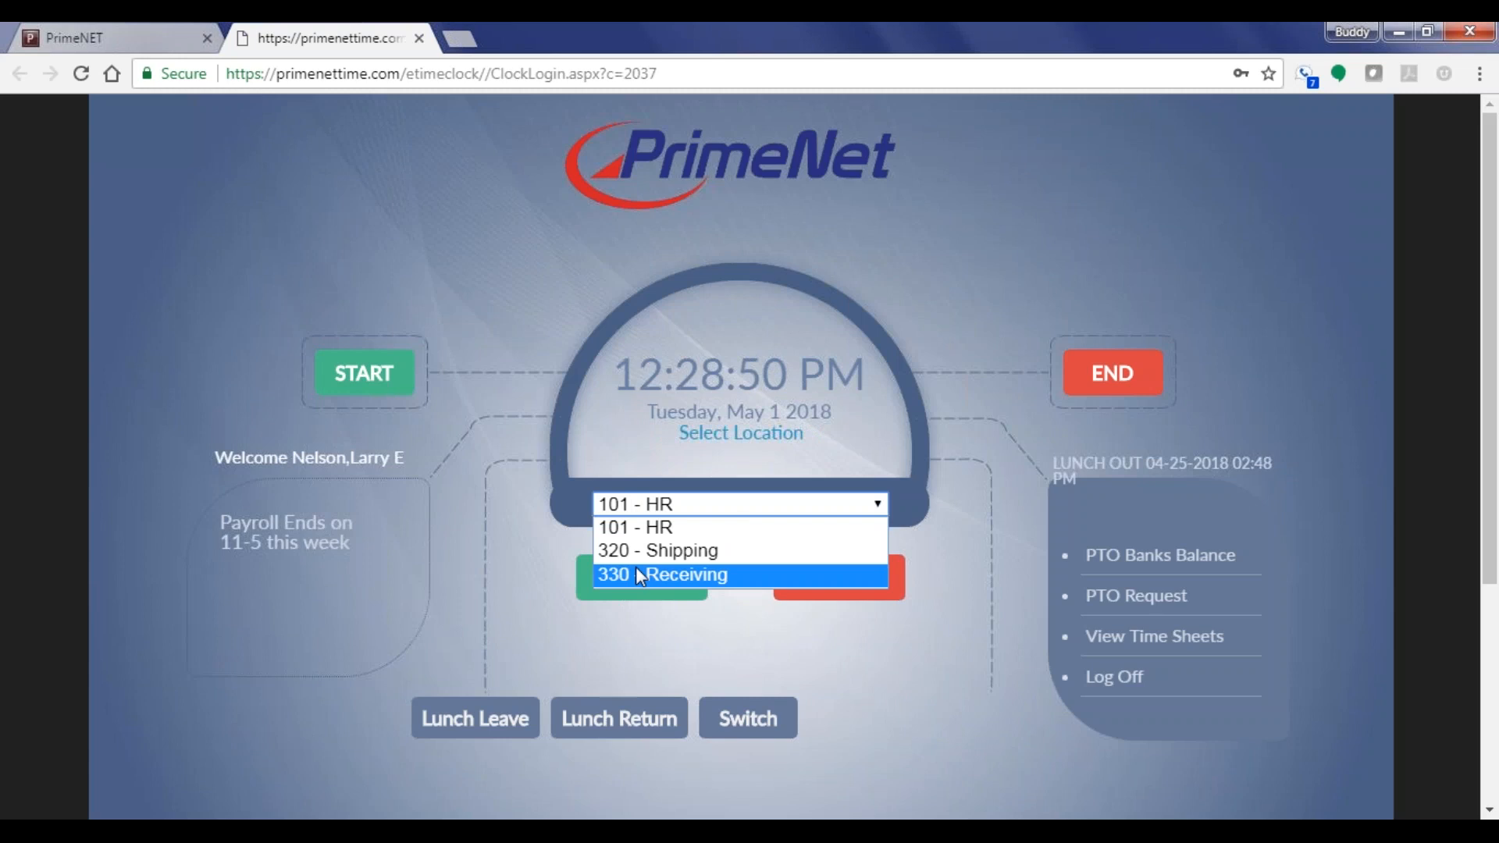
{"action": "left_click", "coordinate": [637, 531]}
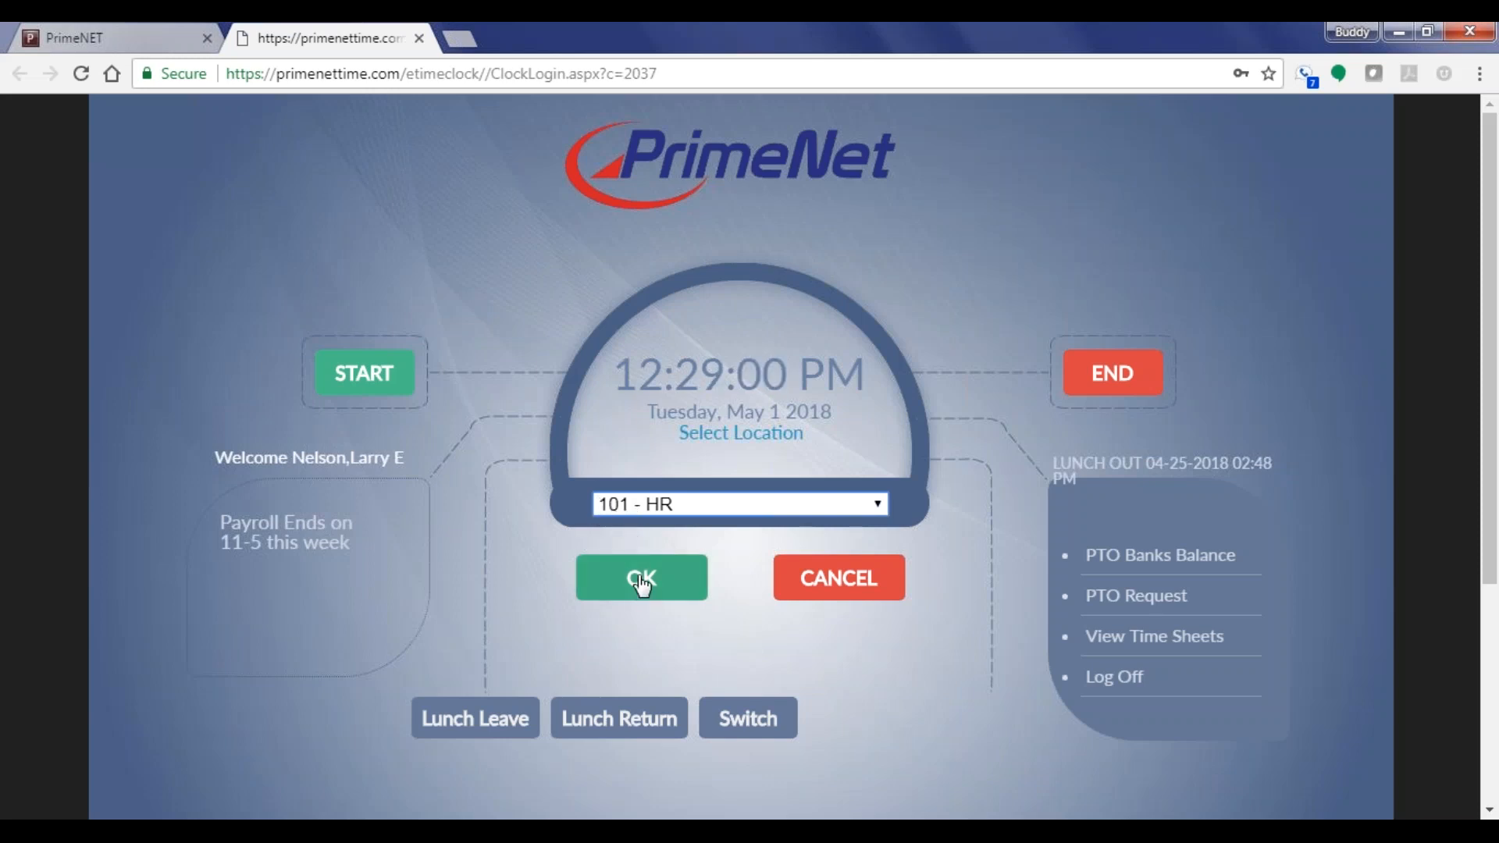
{"action": "left_click", "coordinate": [642, 584]}
{"action": "left_click", "coordinate": [643, 509]}
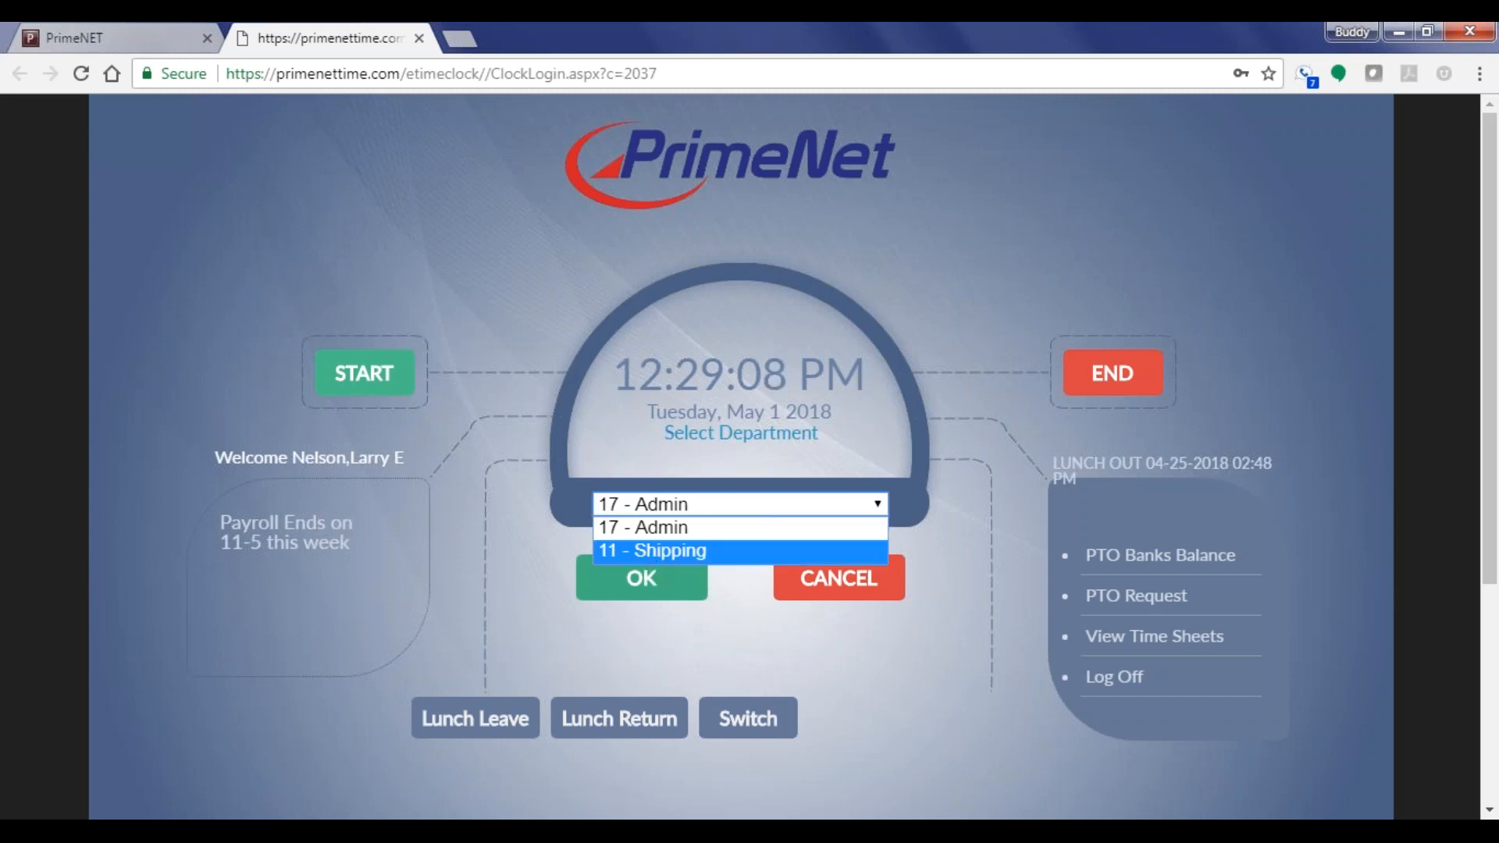
{"action": "left_click", "coordinate": [634, 551]}
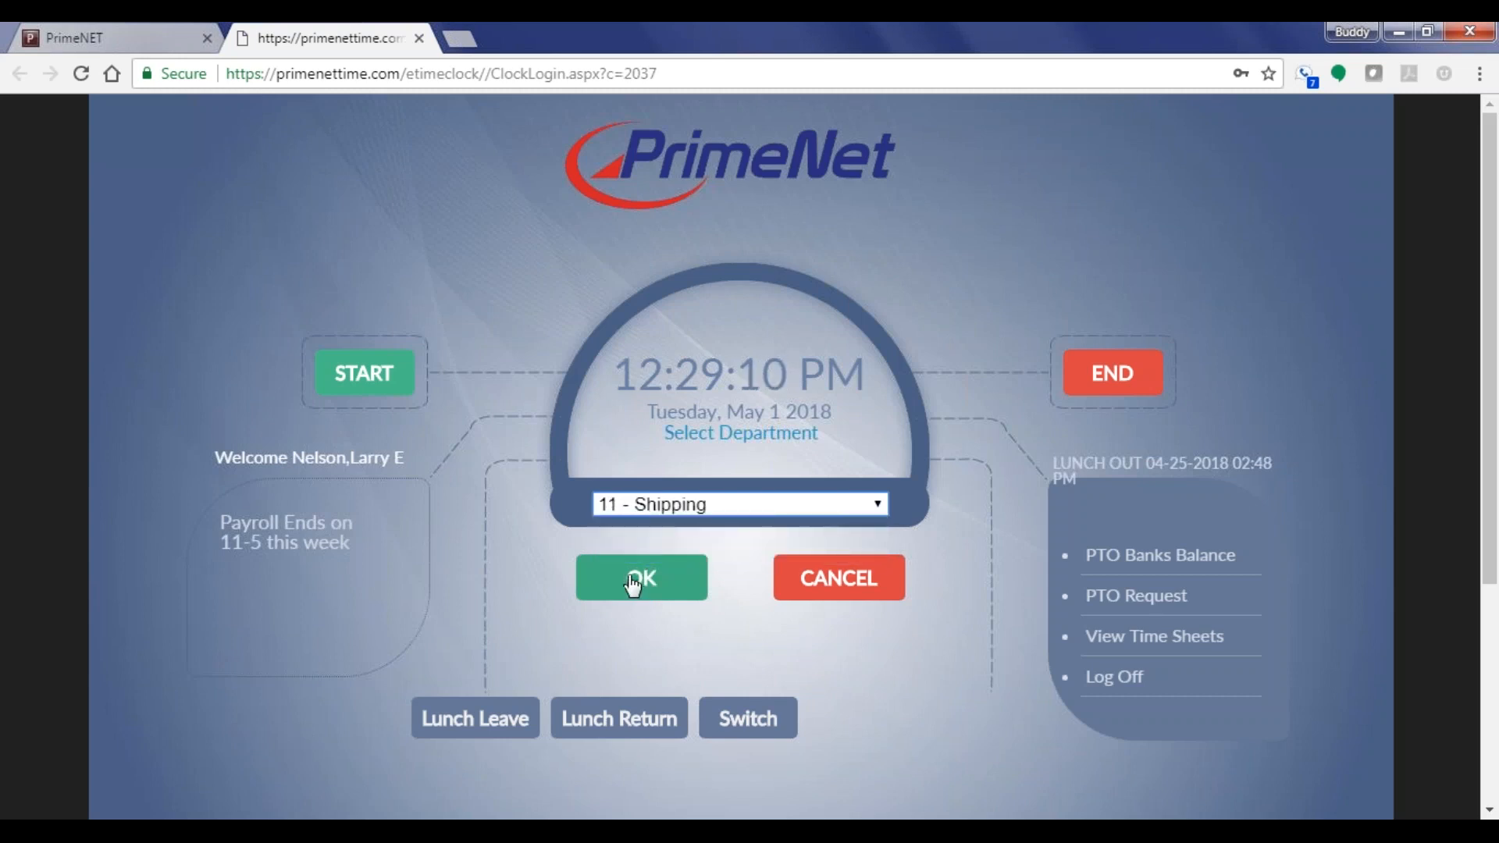
{"action": "left_click", "coordinate": [634, 582]}
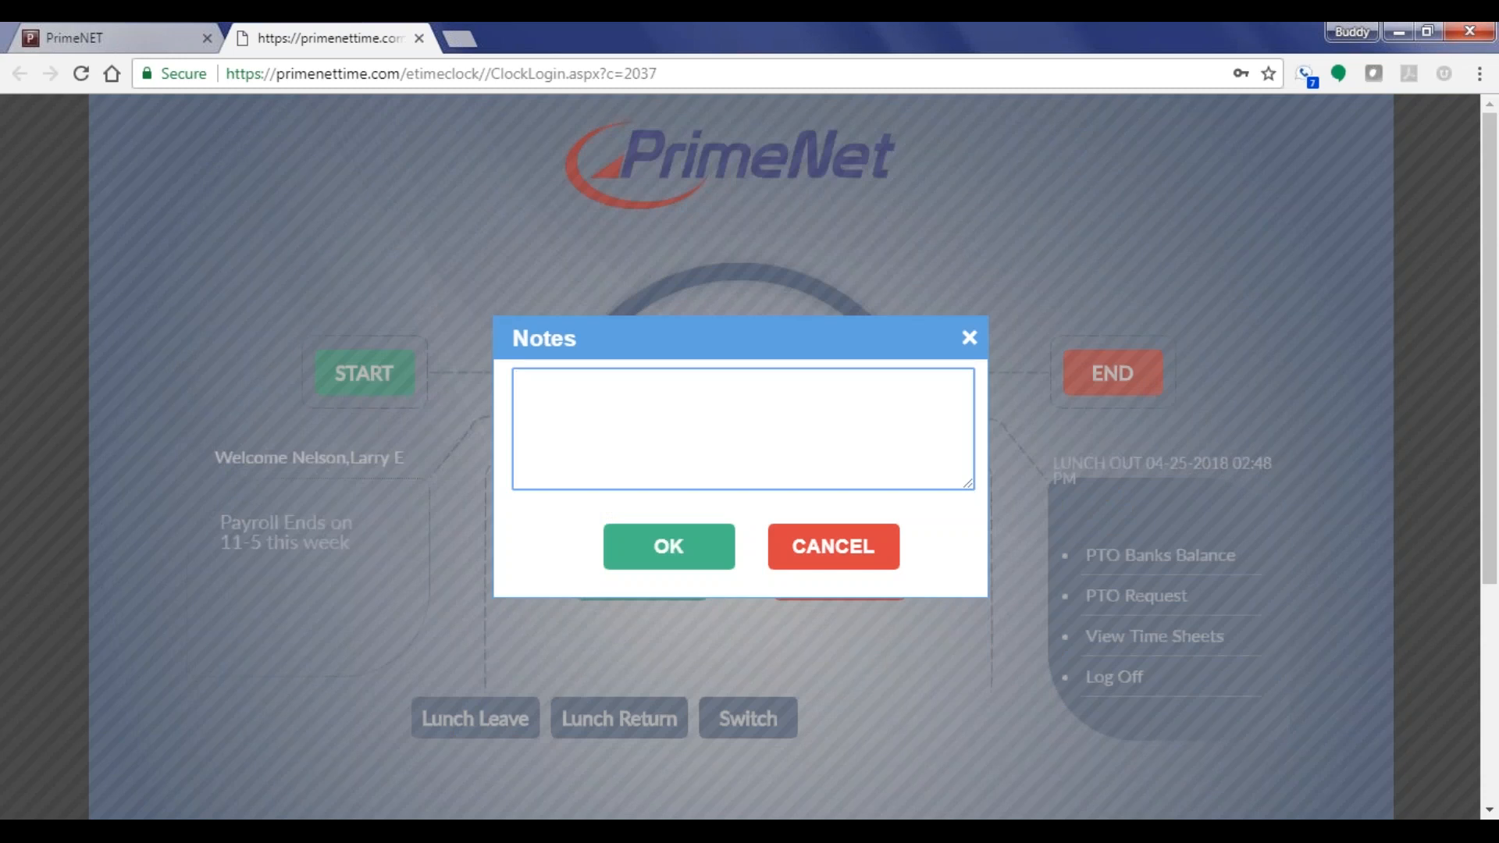
Record the clock-in punch with the note 'Test', then return to the PrimeNET configuration tab
{"action": "type", "text": "Test"}
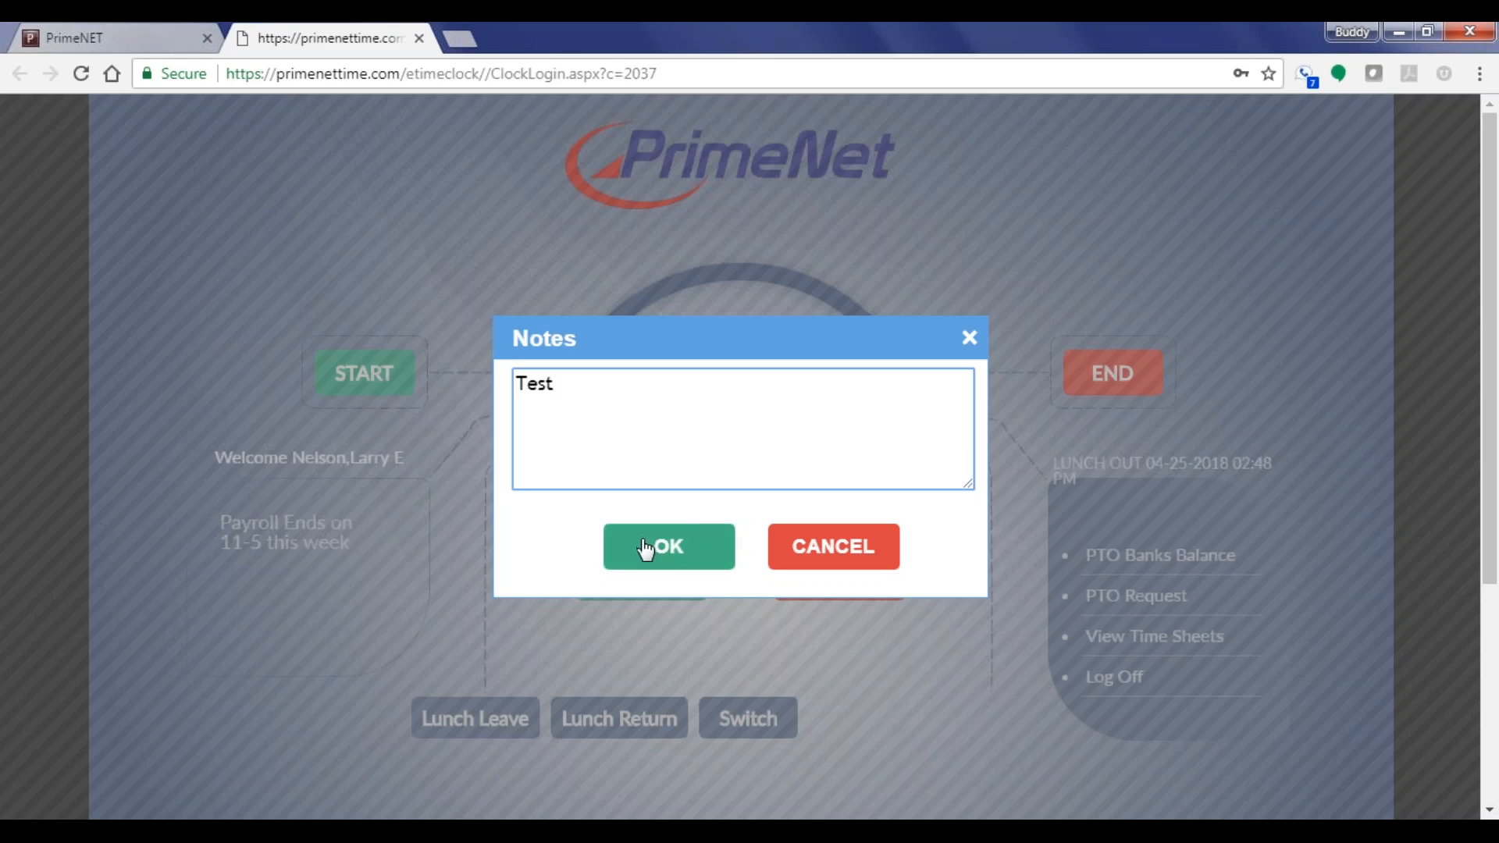
{"action": "left_click", "coordinate": [683, 558]}
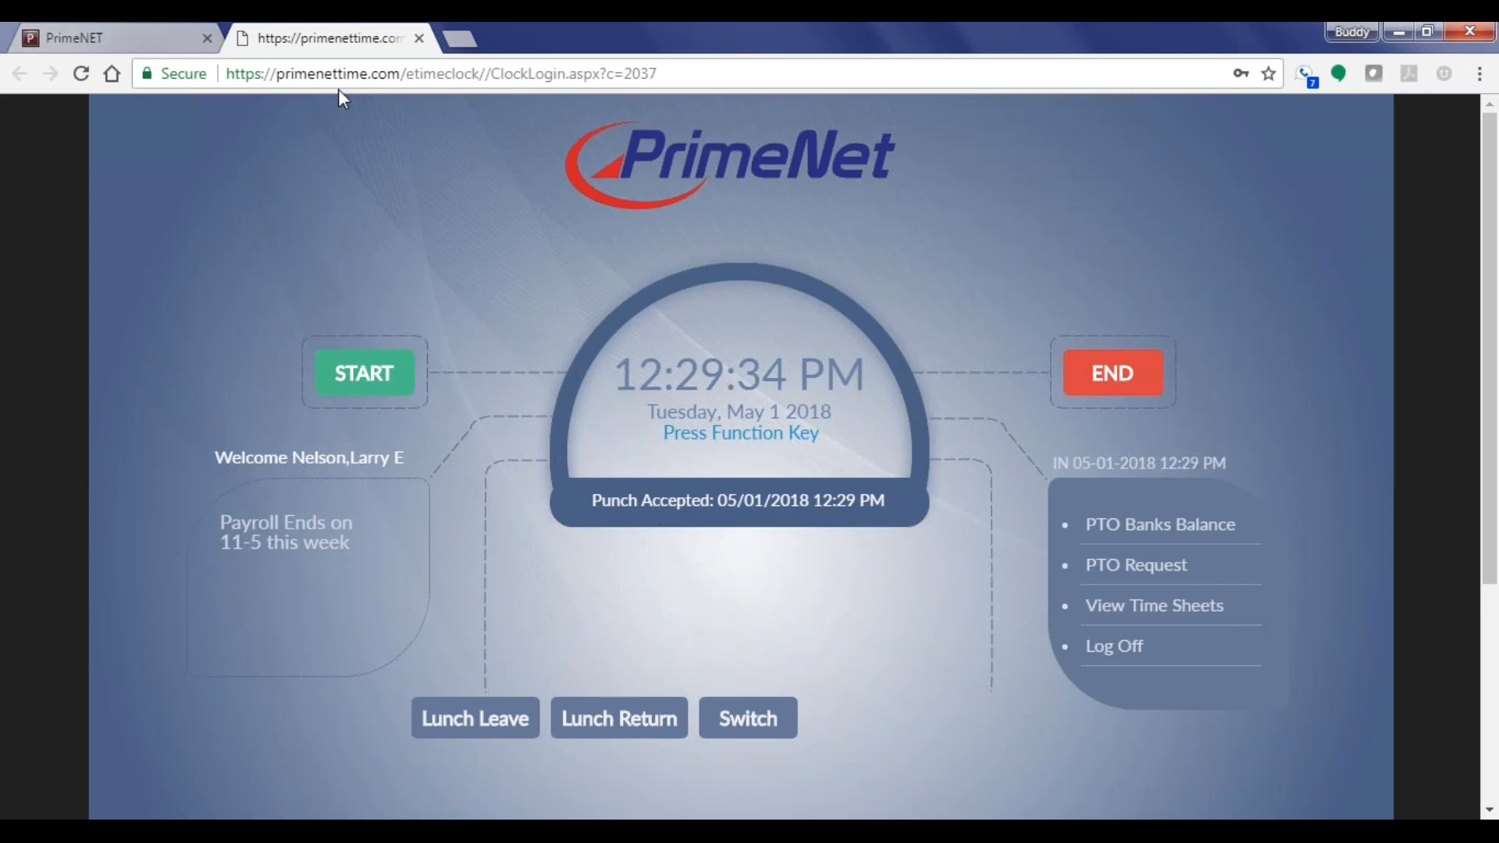
{"action": "left_click", "coordinate": [78, 39]}
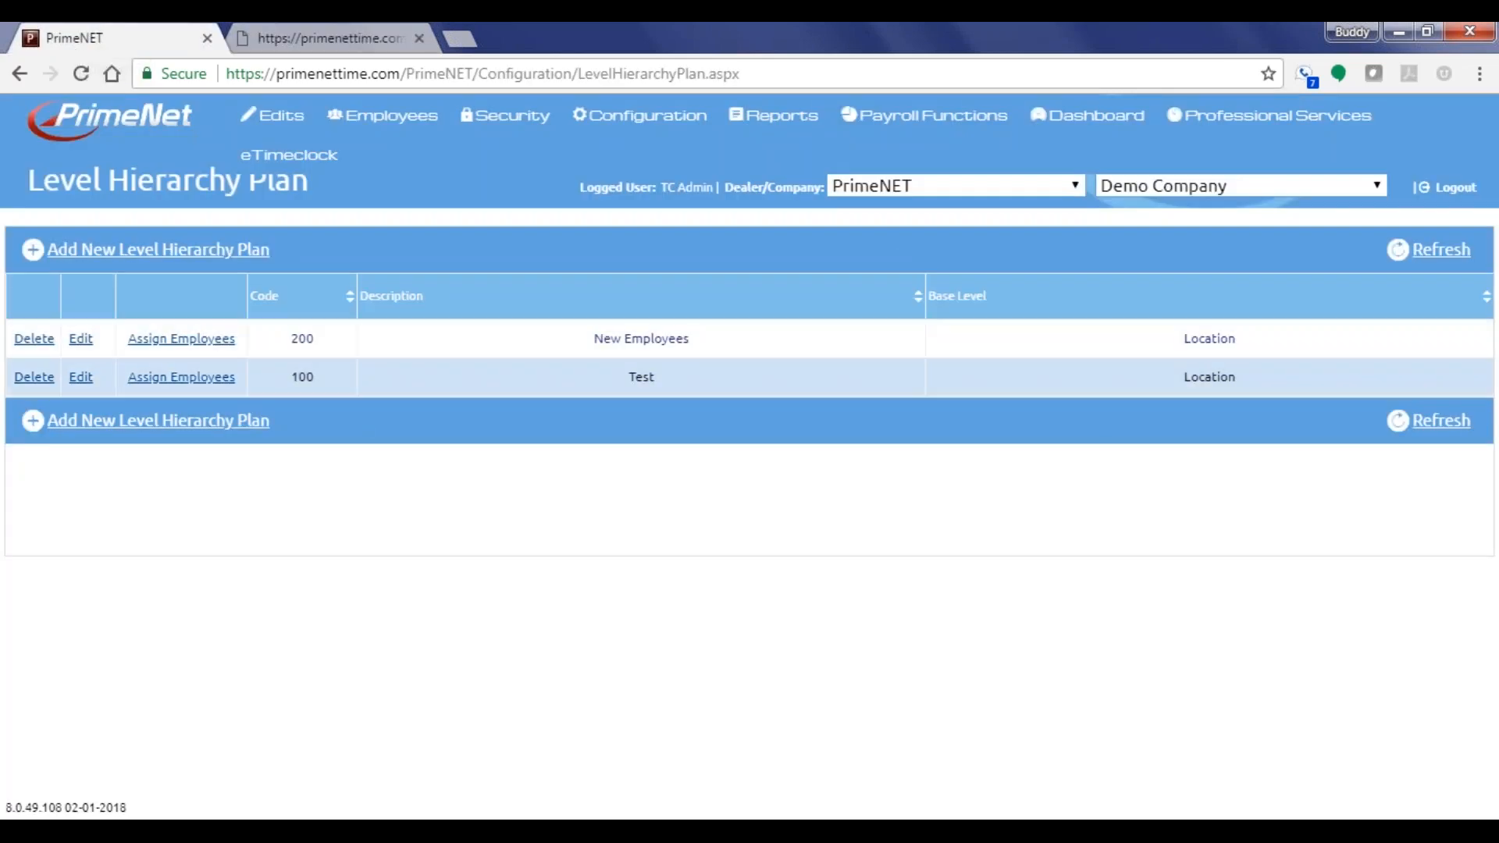
Open plan 100 Test and confirm 17 - Admin and 11 - Shipping sit under 101 - HR
{"action": "left_click", "coordinate": [81, 378]}
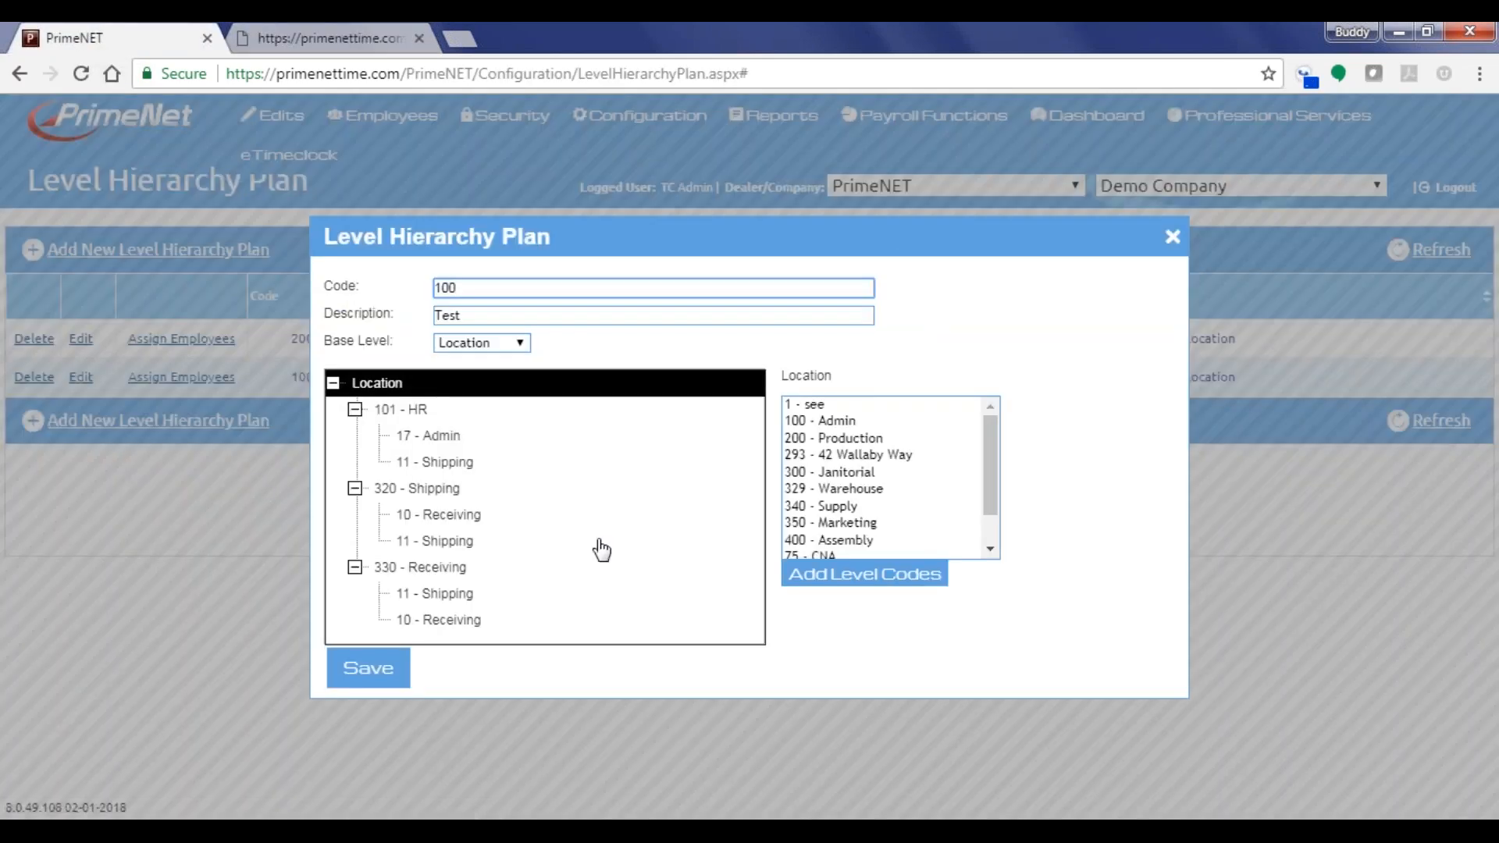
{"action": "left_click", "coordinate": [401, 410]}
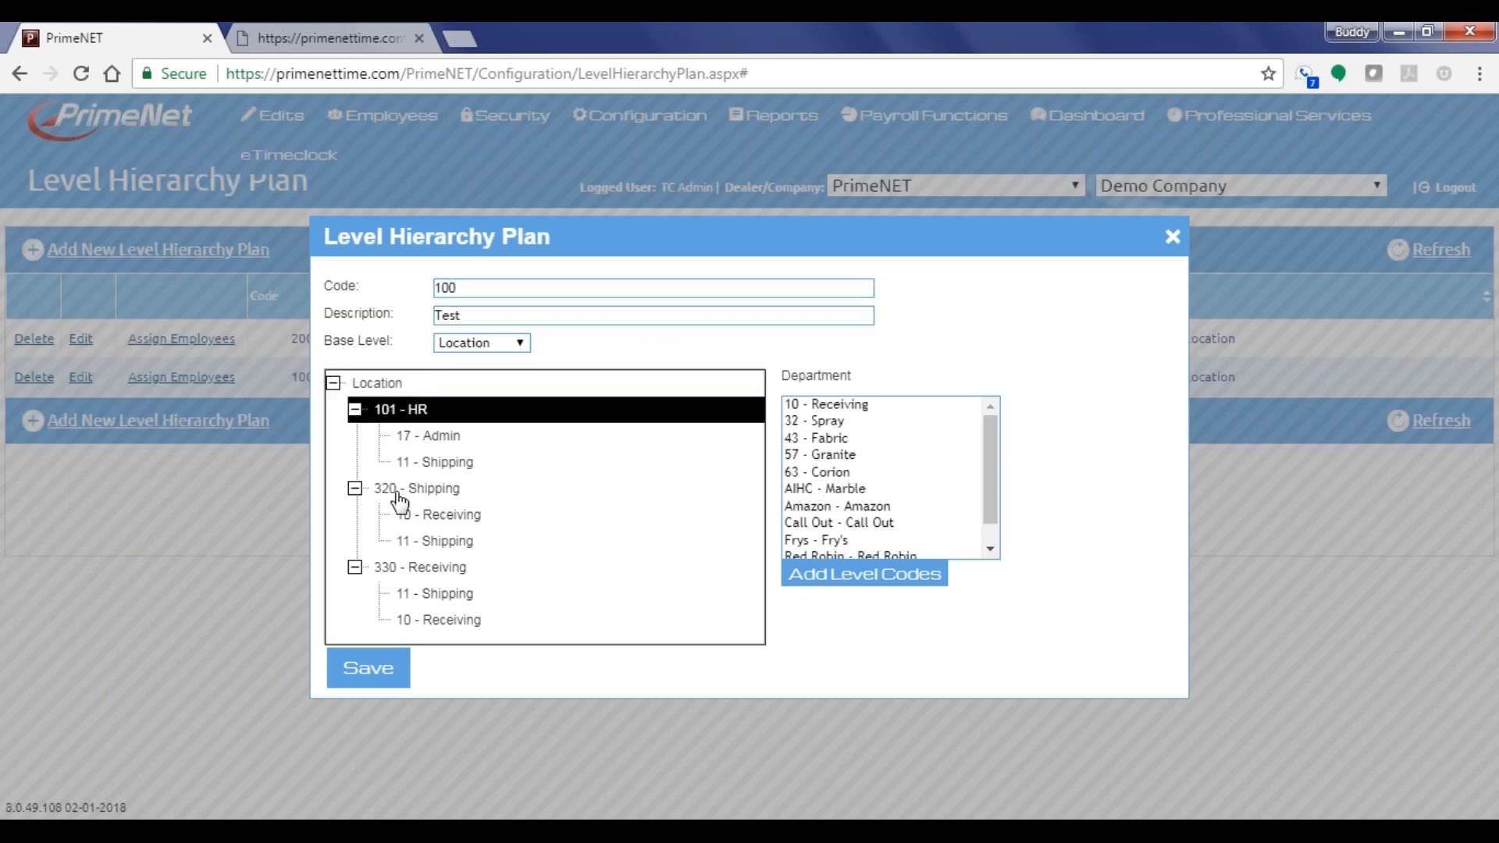
{"action": "left_click", "coordinate": [402, 491]}
{"action": "left_click", "coordinate": [404, 569]}
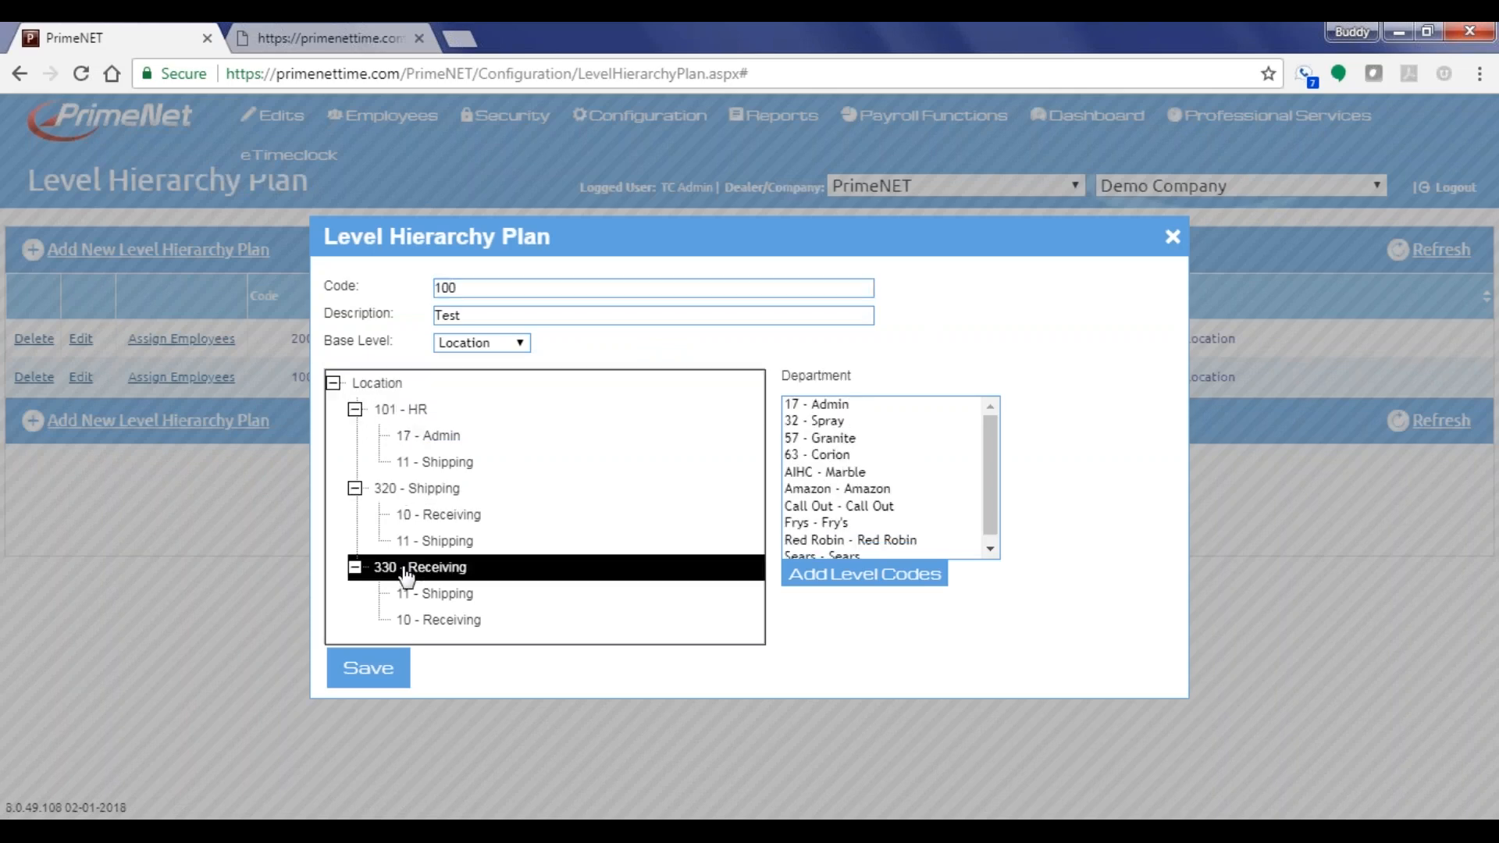
{"action": "left_click", "coordinate": [388, 412]}
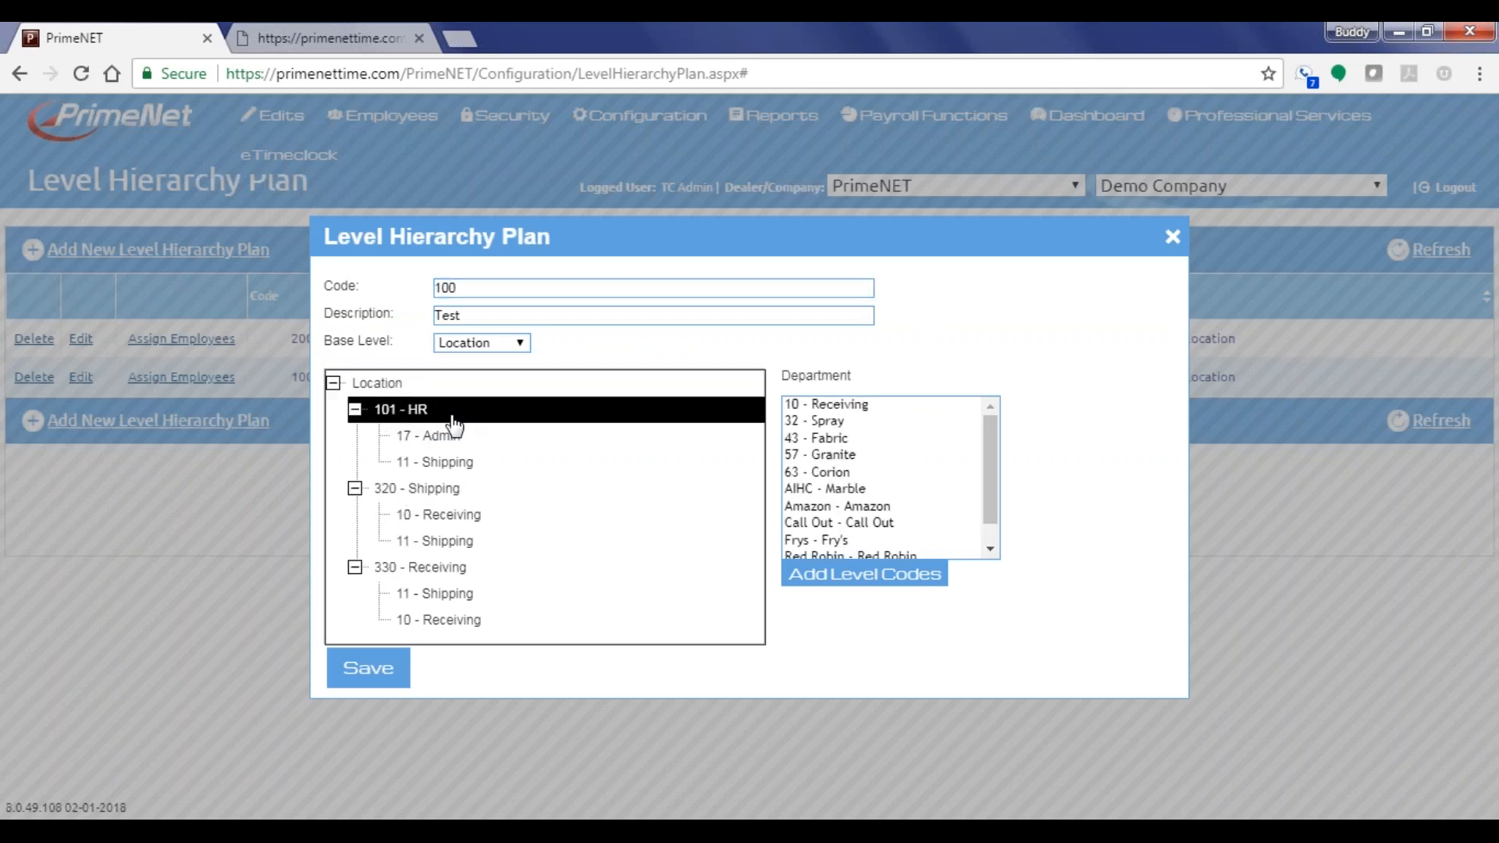
{"action": "left_click", "coordinate": [467, 442]}
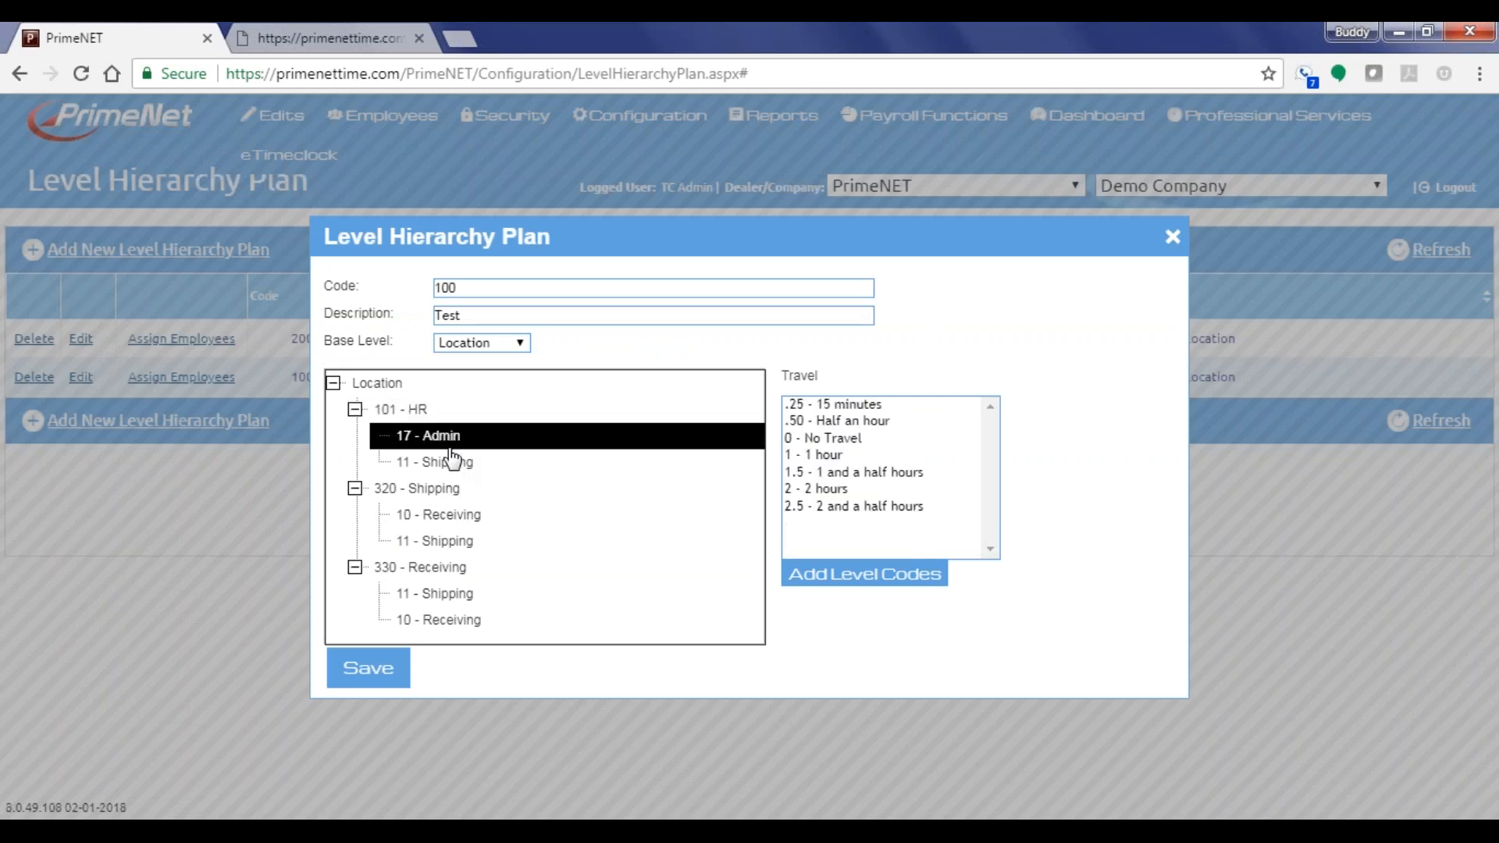
{"action": "left_click", "coordinate": [447, 468]}
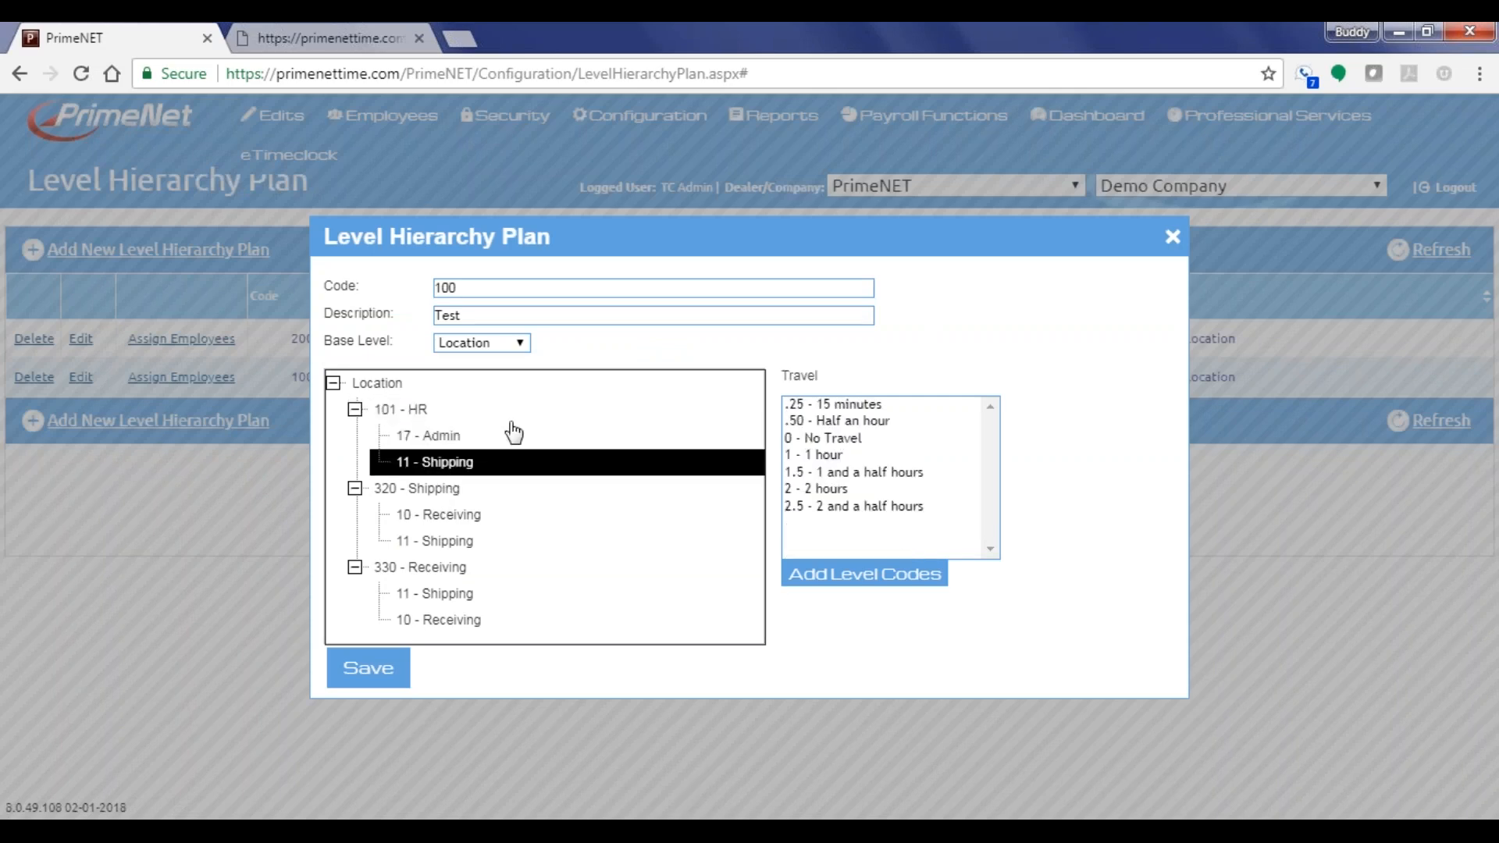
{"action": "left_click", "coordinate": [305, 35]}
Log the current employee off the timeclock and log in another employee with badge ID and PIN
{"action": "left_click", "coordinate": [1097, 650]}
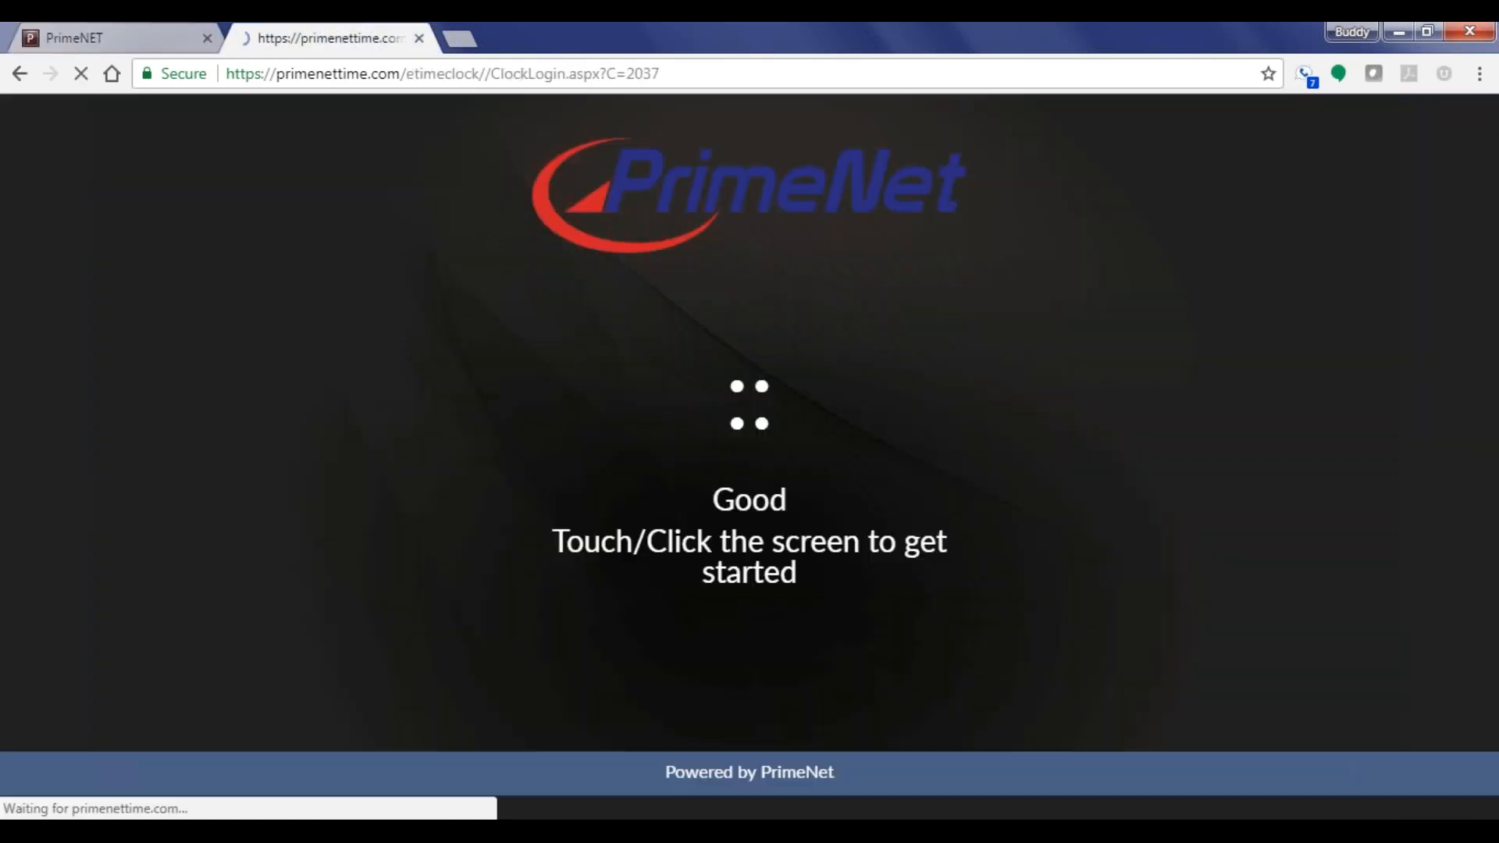
{"action": "left_click", "coordinate": [737, 603]}
{"action": "left_click", "coordinate": [738, 602]}
{"action": "left_click", "coordinate": [738, 603]}
{"action": "left_click", "coordinate": [737, 602]}
{"action": "left_click", "coordinate": [794, 694]}
{"action": "left_click", "coordinate": [689, 615]}
{"action": "left_click", "coordinate": [690, 615]}
{"action": "left_click", "coordinate": [690, 615]}
{"action": "left_click", "coordinate": [690, 615]}
{"action": "left_click", "coordinate": [743, 693]}
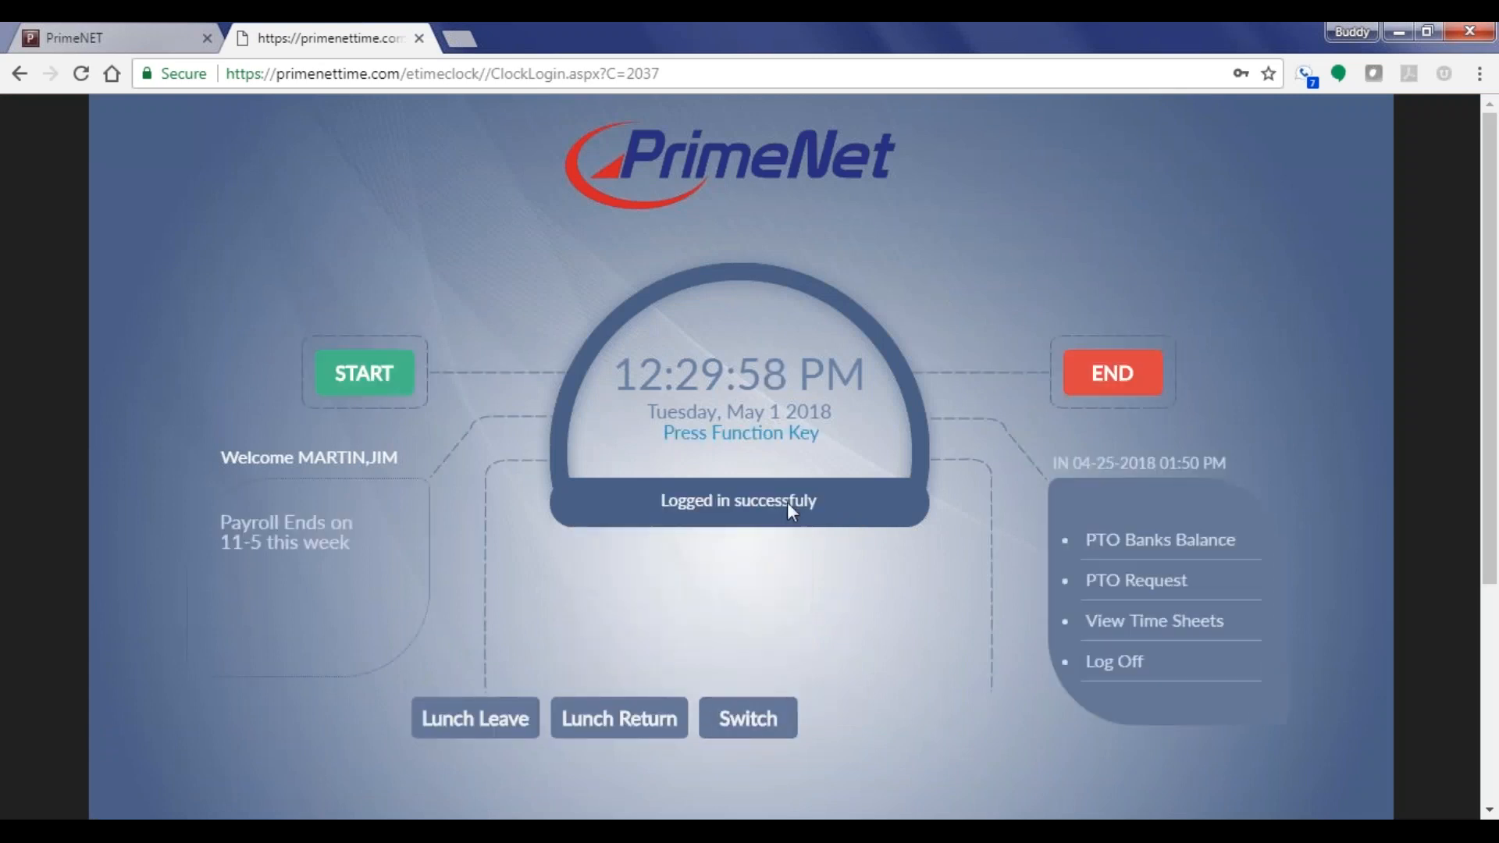
Clock in at location 300 - Janitorial, department 32 - Spray, and submit the punch
{"action": "left_click", "coordinate": [375, 371]}
{"action": "left_click", "coordinate": [638, 501]}
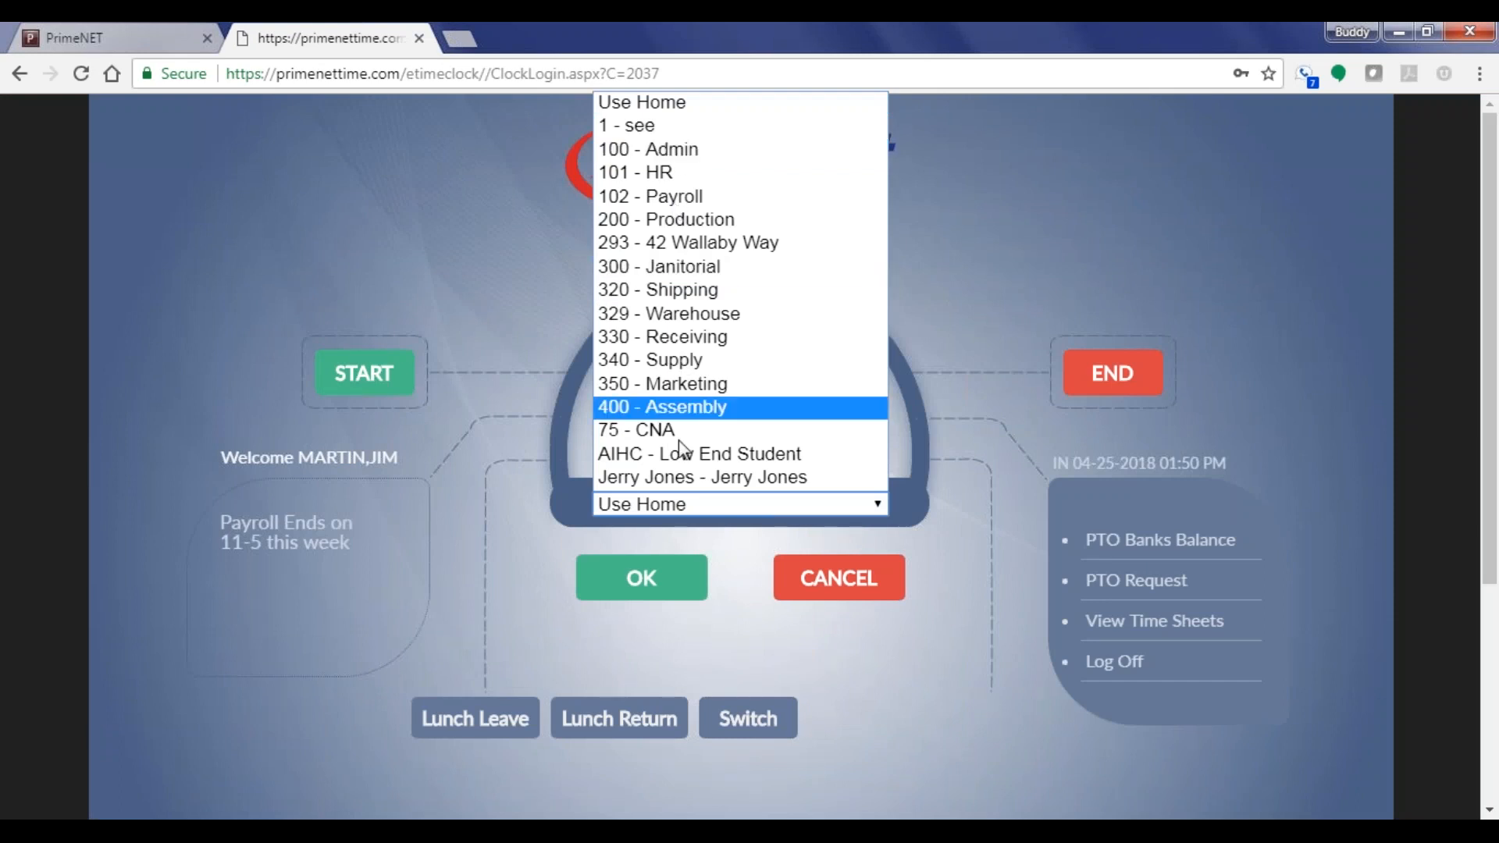
{"action": "left_click", "coordinate": [684, 269]}
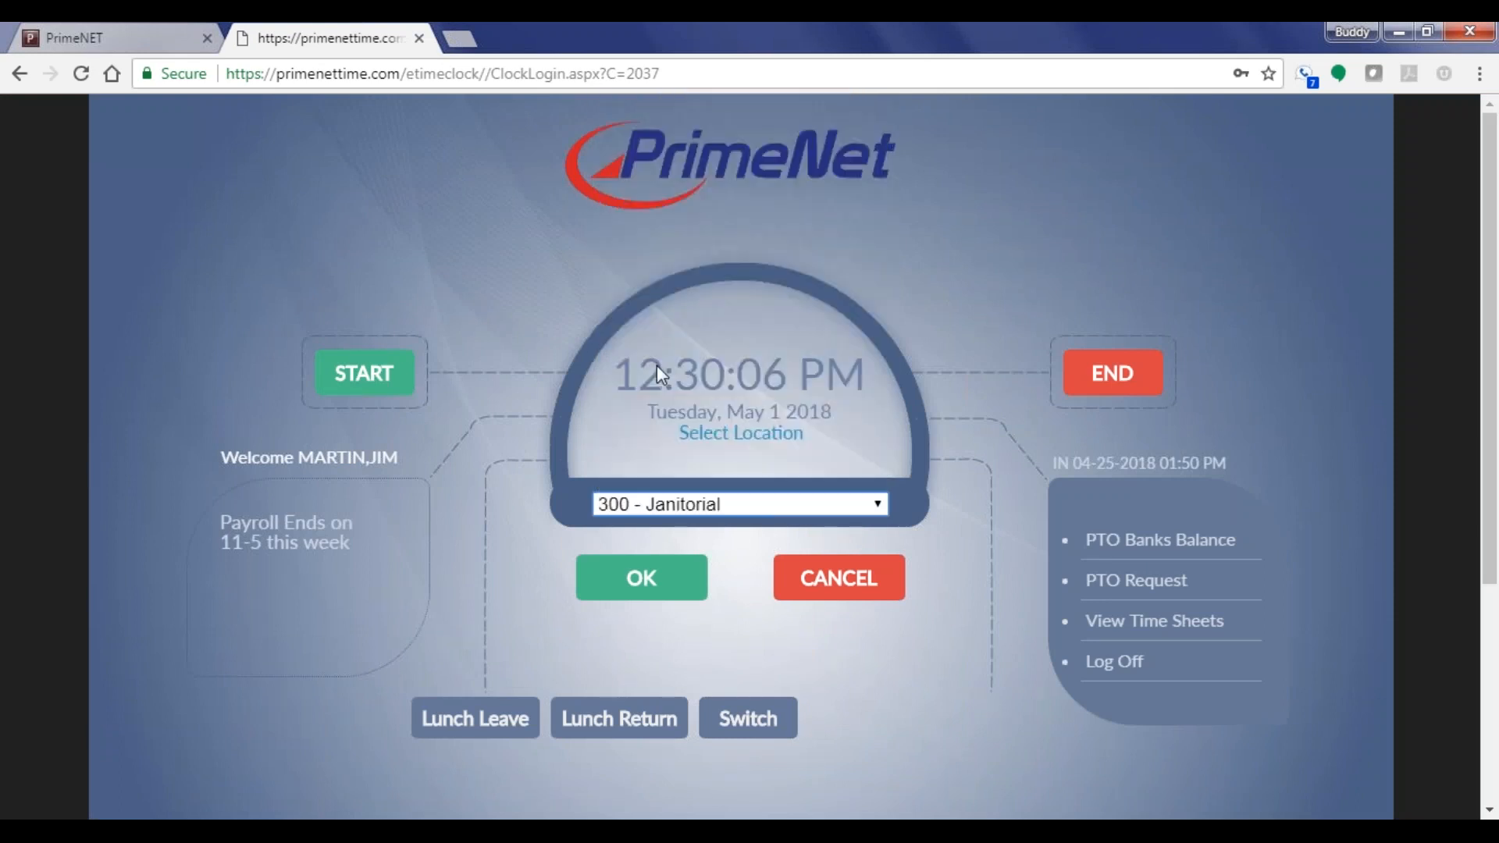
{"action": "left_click", "coordinate": [637, 577]}
{"action": "left_click", "coordinate": [669, 504]}
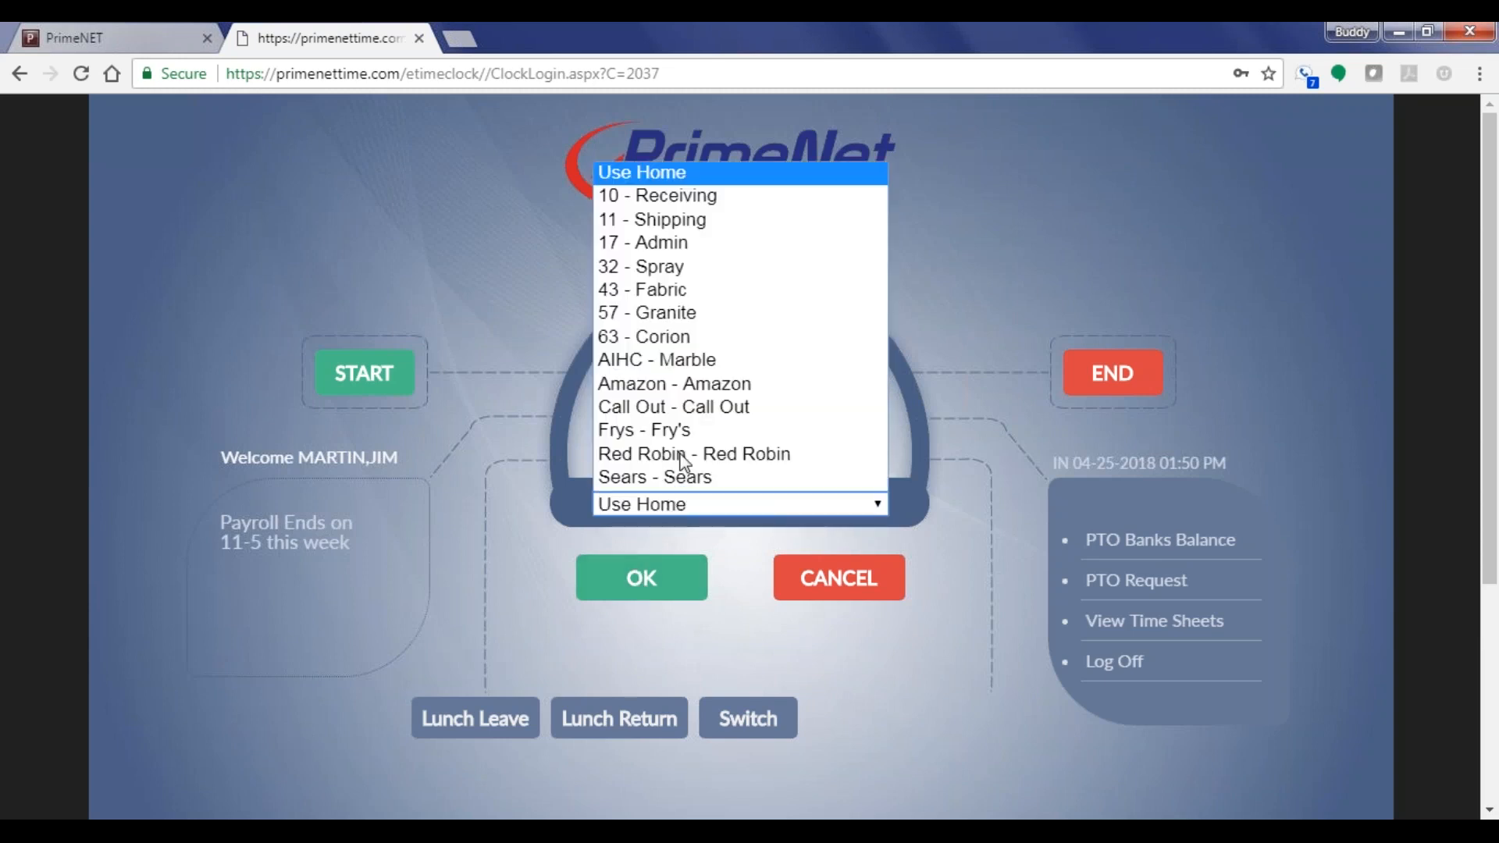
{"action": "left_click", "coordinate": [690, 269]}
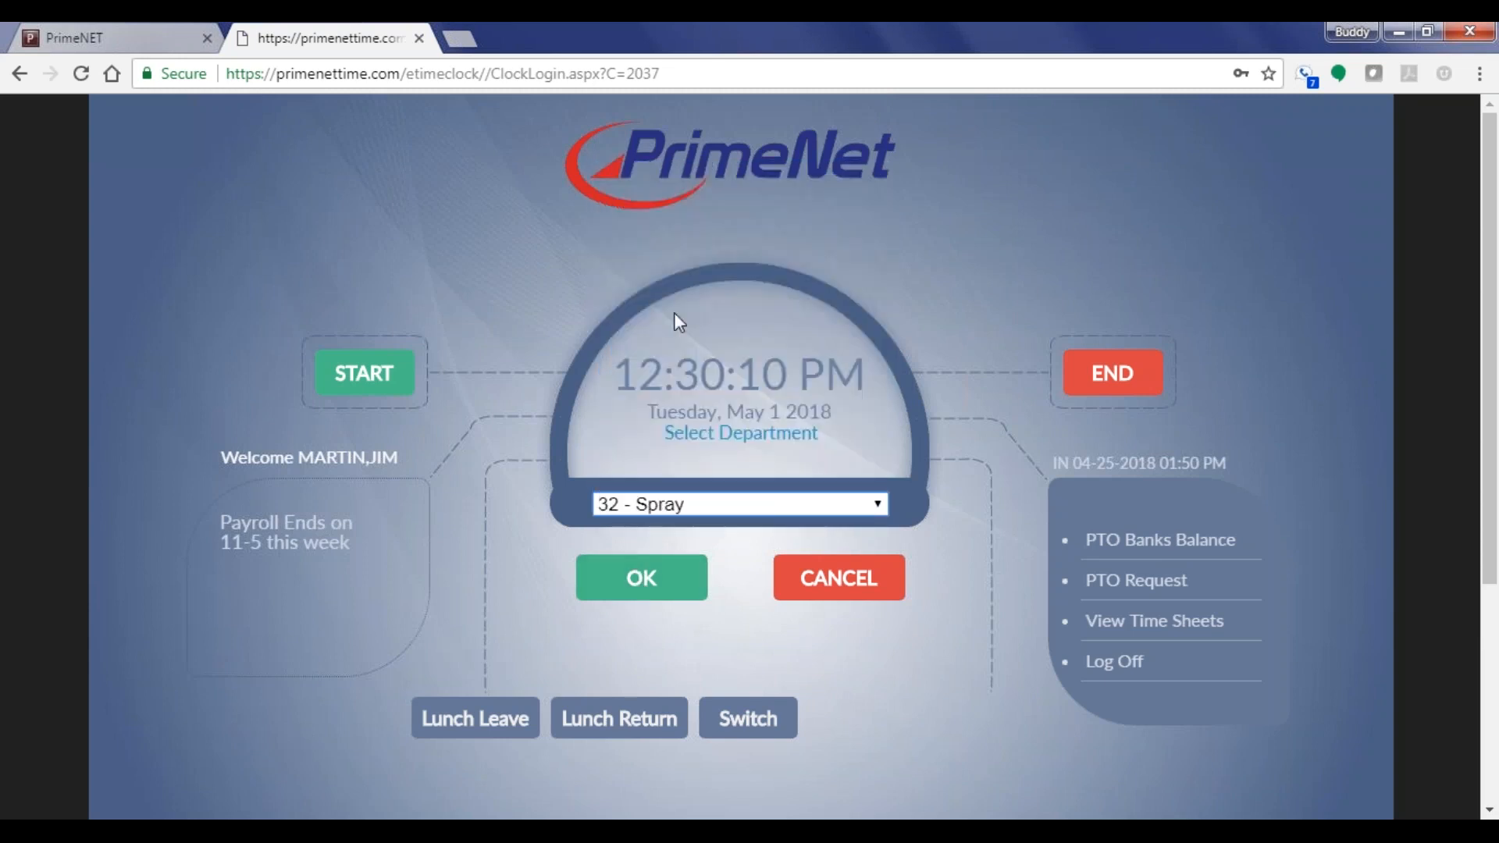
{"action": "left_click", "coordinate": [629, 596]}
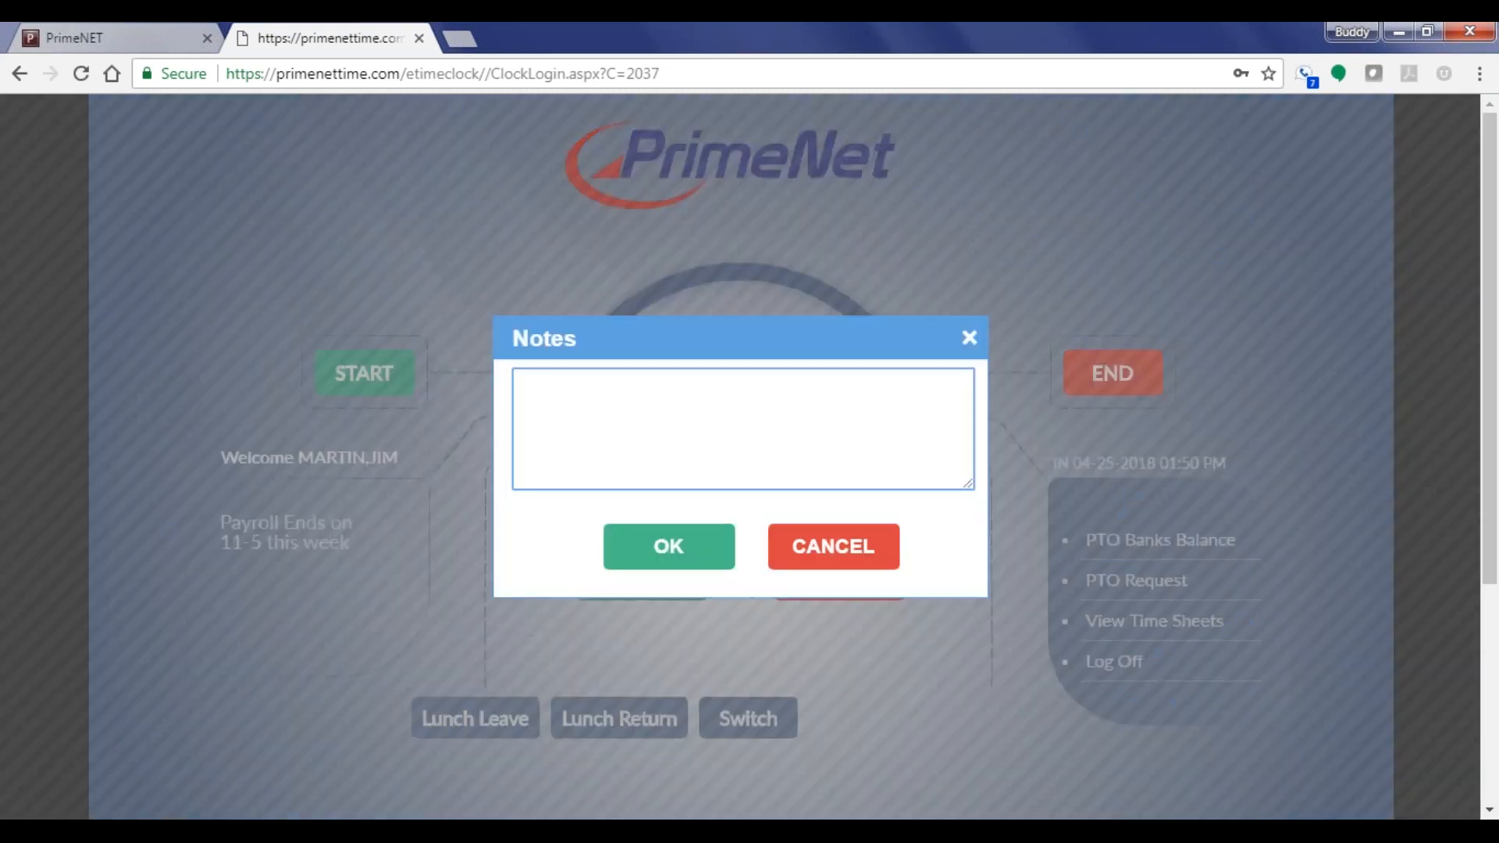
{"action": "left_click", "coordinate": [669, 546]}
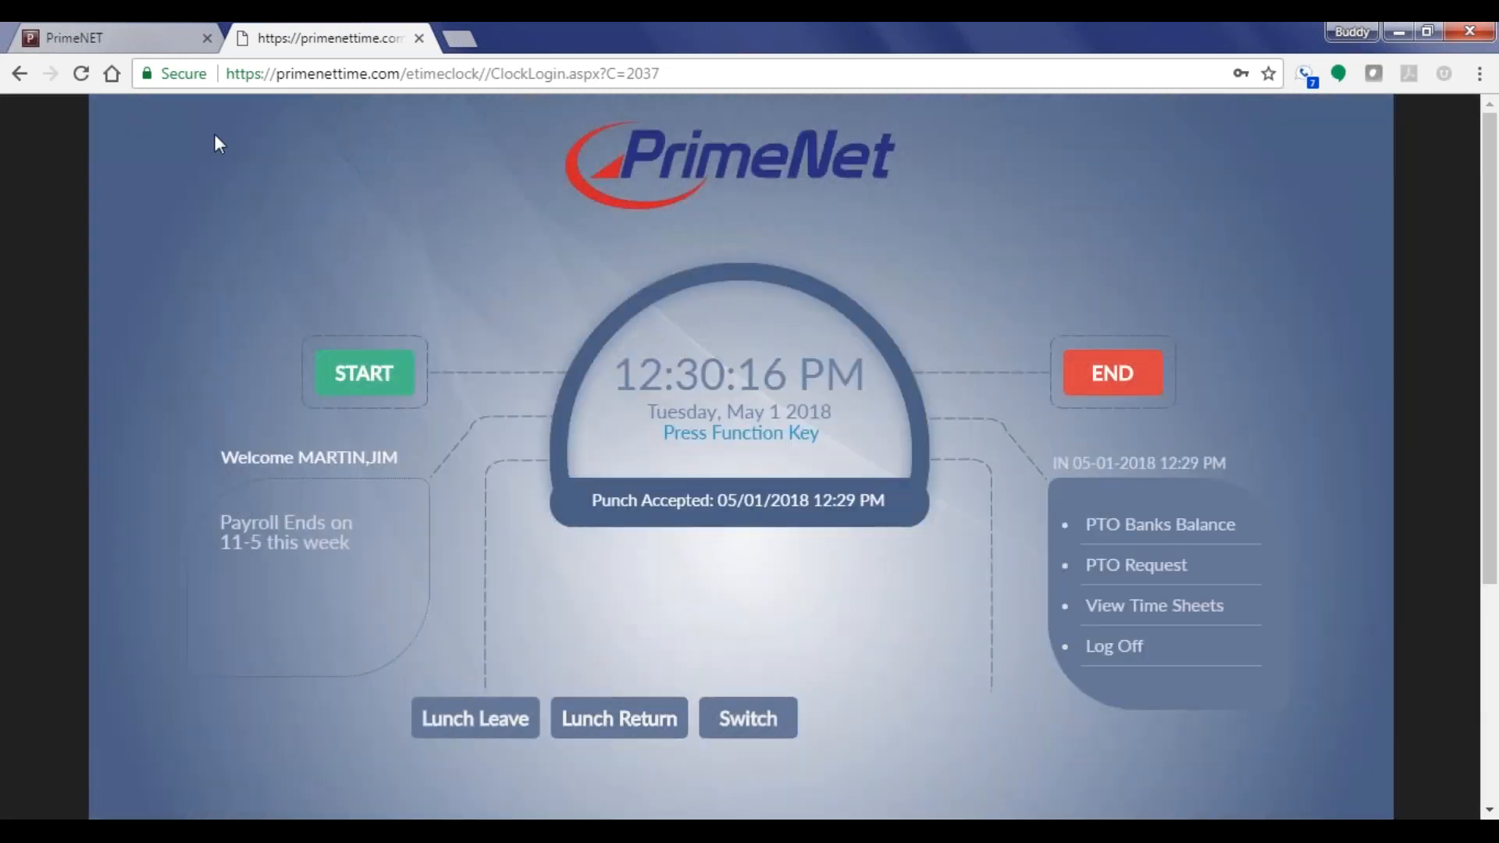
Close the Level Hierarchy Plan editor and go to Edits > Time Management
{"action": "left_click", "coordinate": [131, 35]}
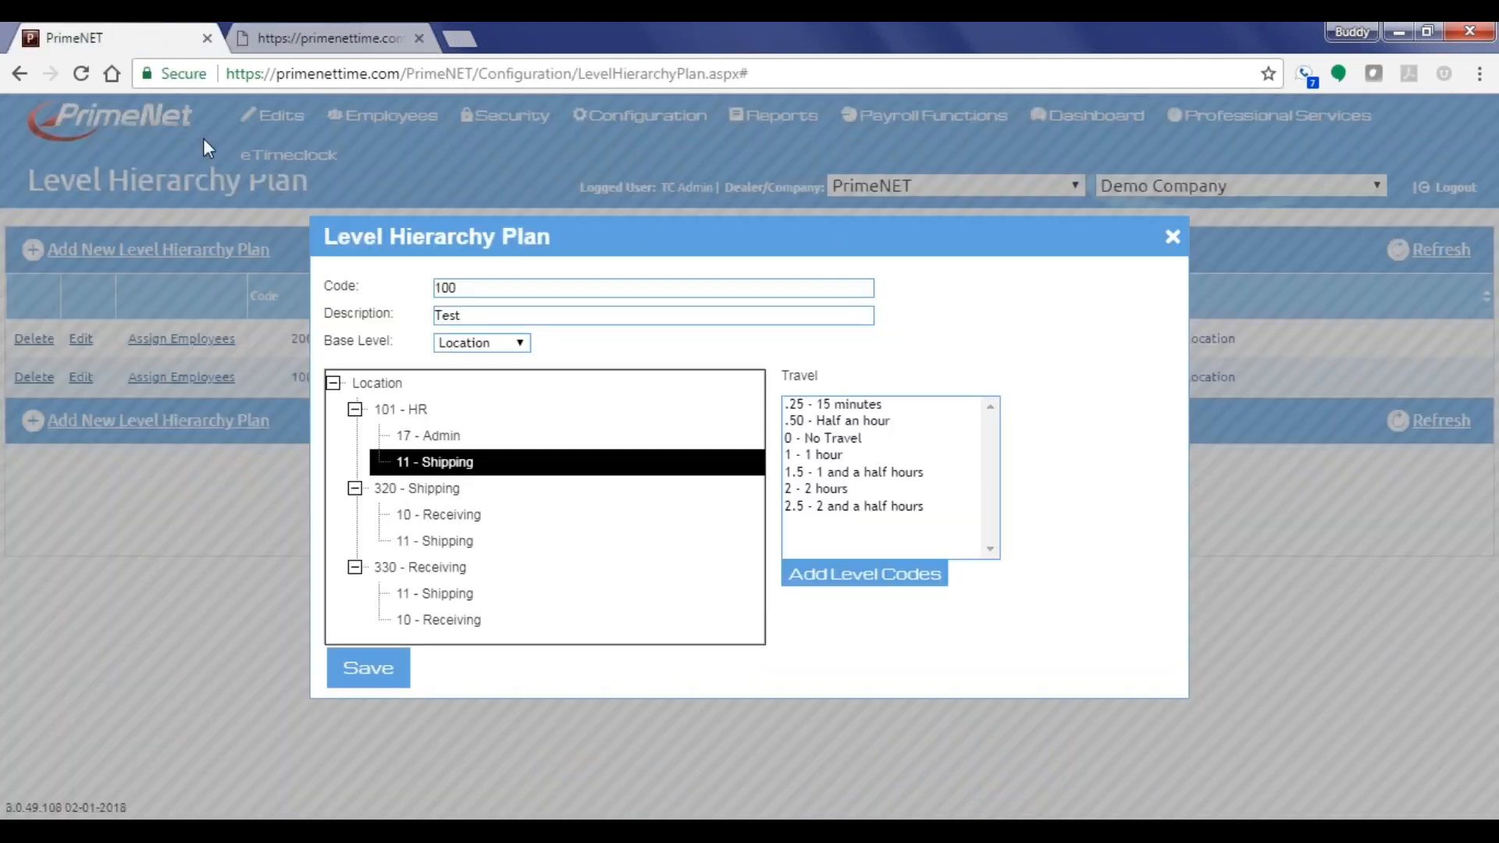
{"action": "left_click", "coordinate": [1173, 237]}
{"action": "mouse_move", "coordinate": [273, 116]}
{"action": "left_click", "coordinate": [288, 157]}
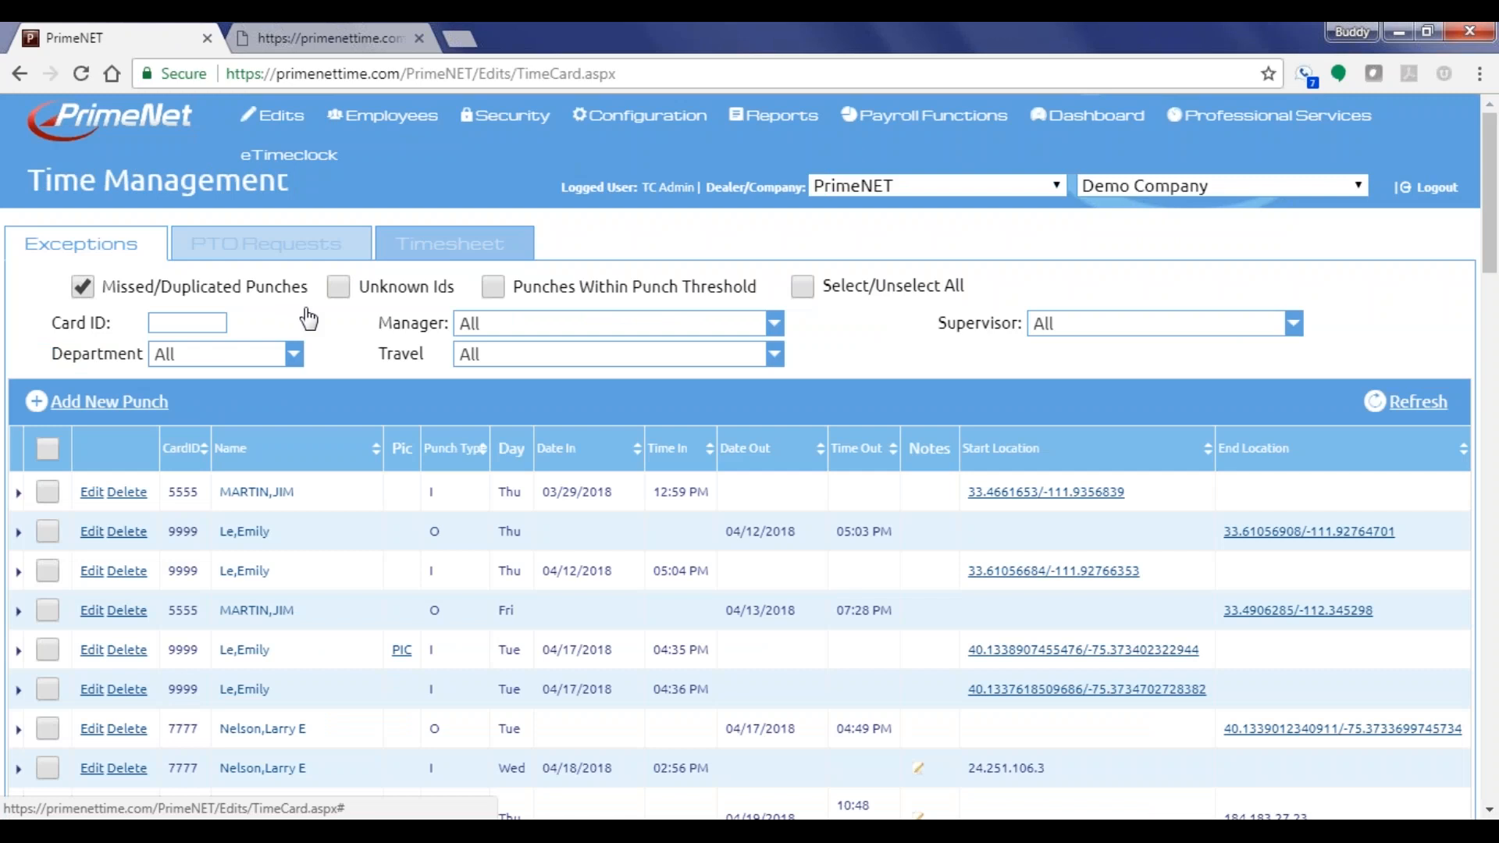
Load the employee's timesheet and expand the 05/01/2018 12:29 PM punch showing Location 101, Department 11
{"action": "left_click", "coordinate": [460, 243]}
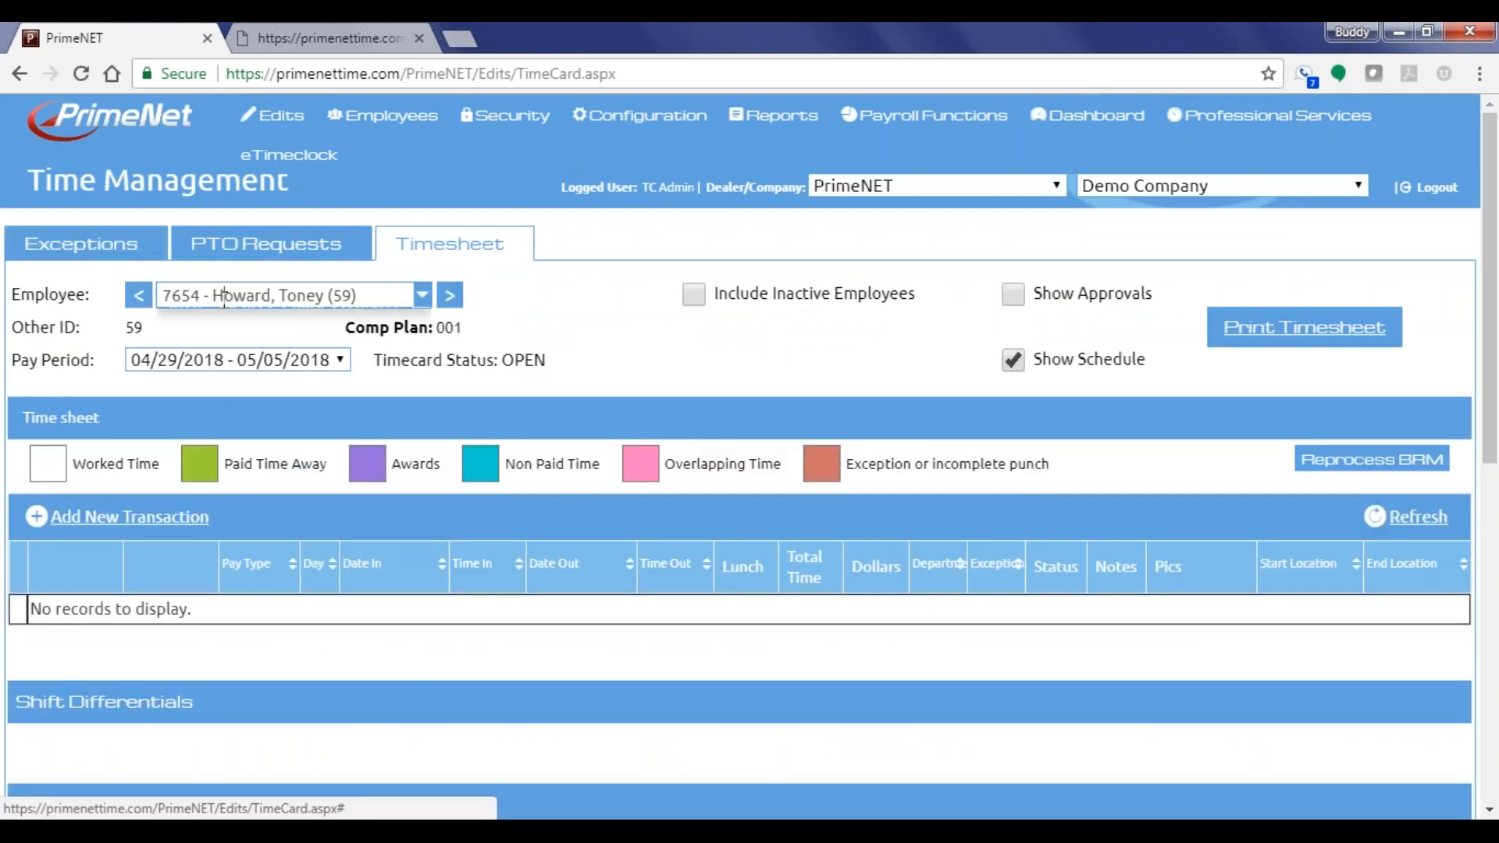
{"action": "left_click", "coordinate": [224, 297]}
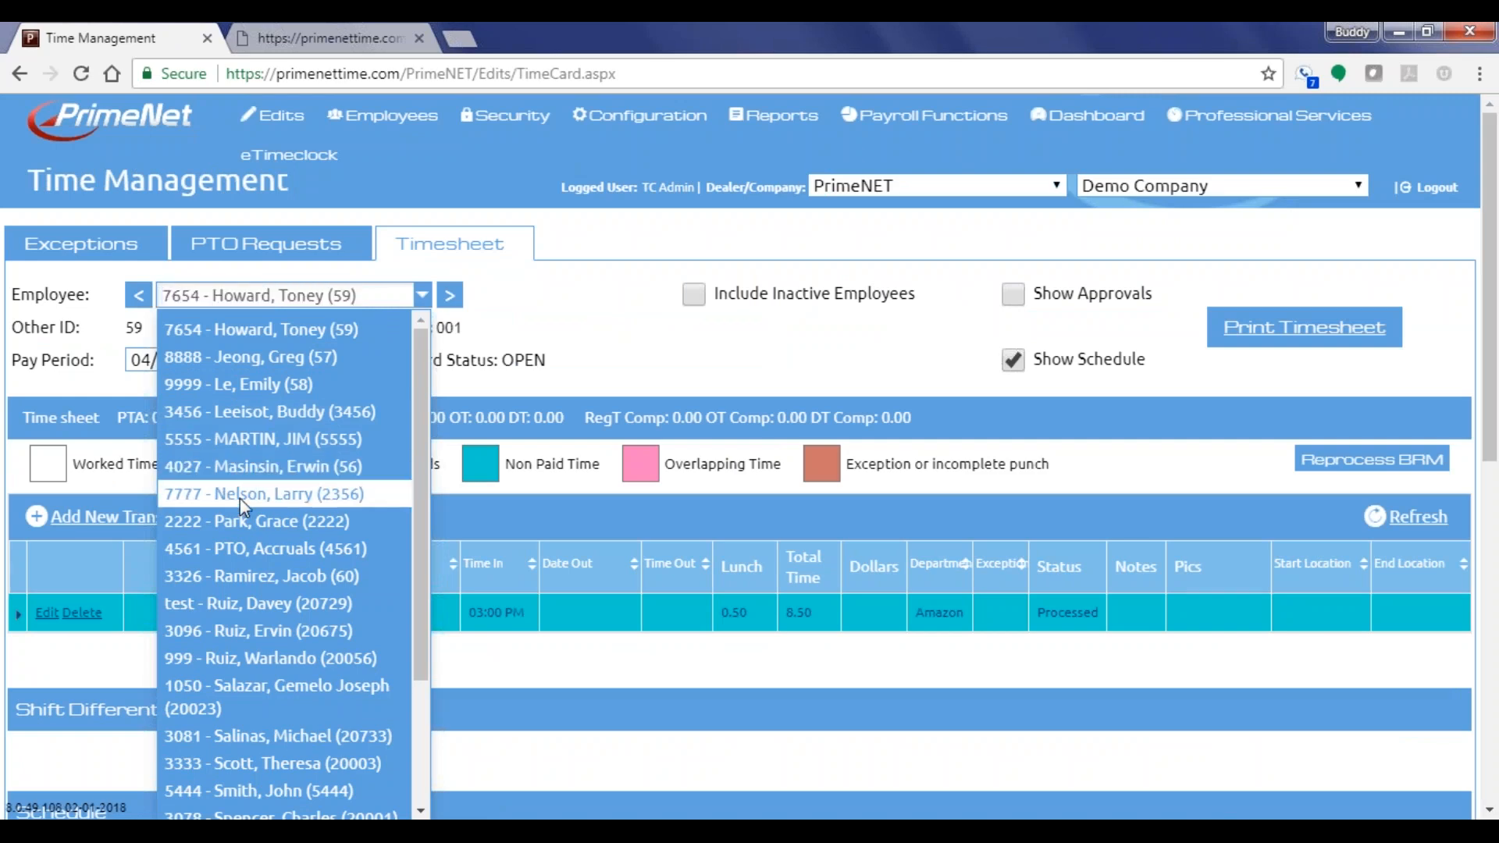
{"action": "left_click", "coordinate": [317, 495]}
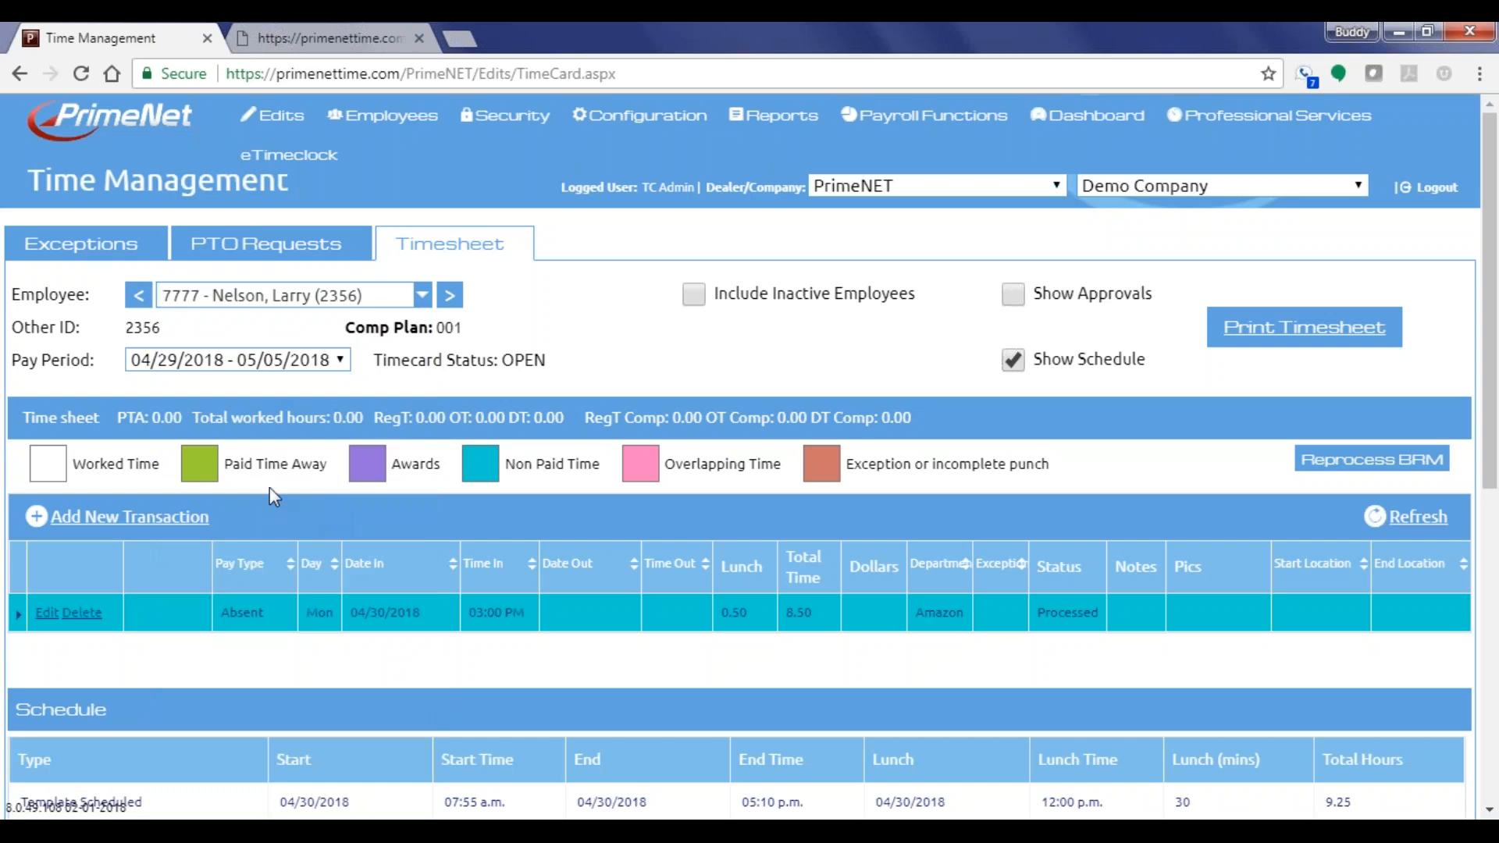
{"action": "scroll", "coordinate": [218, 516], "scroll_direction": "down", "scroll_amount": 5}
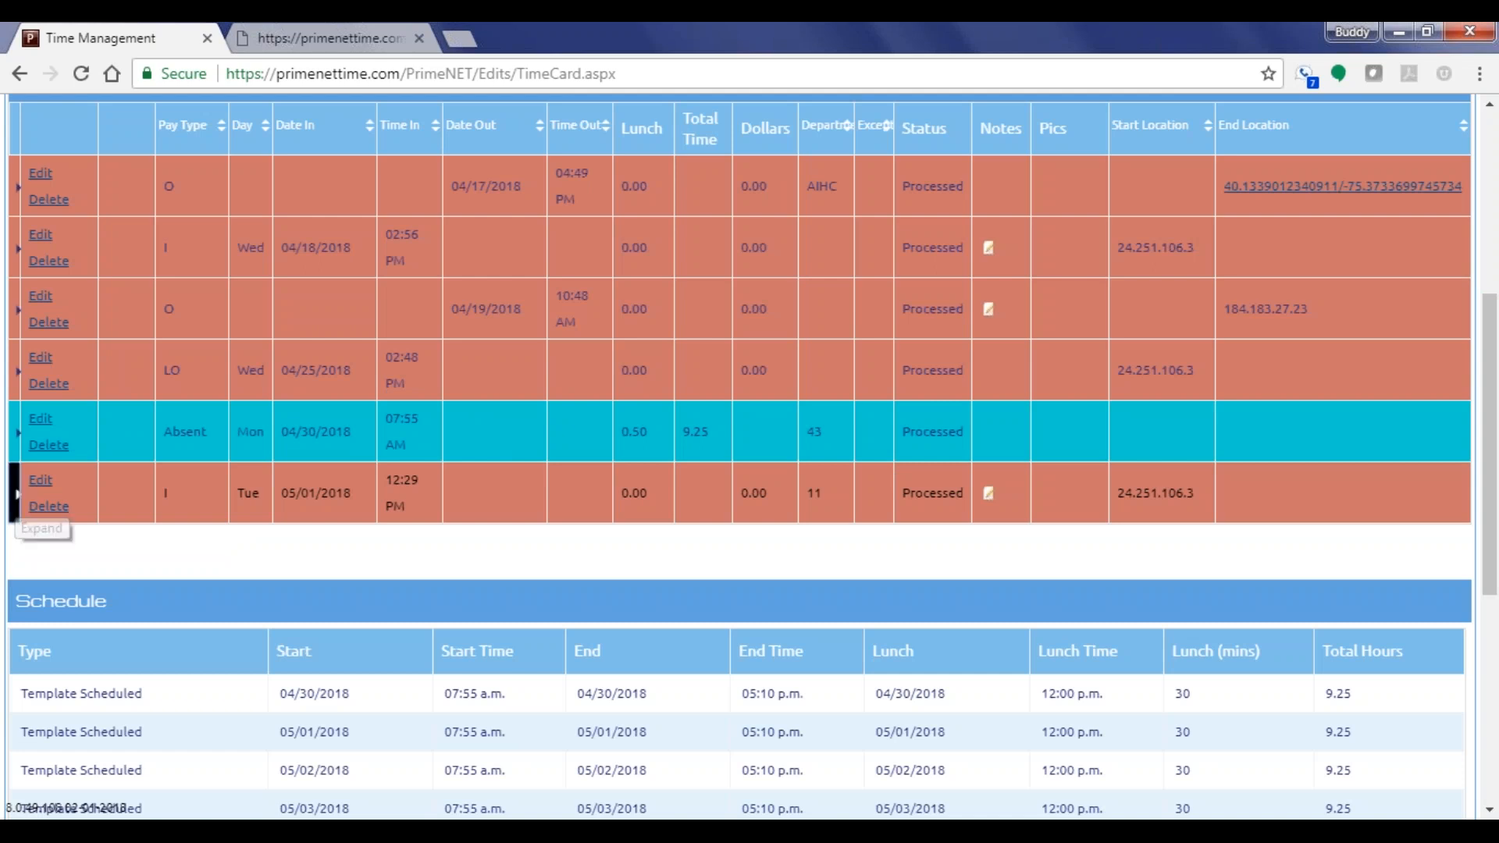
{"action": "left_click", "coordinate": [16, 505]}
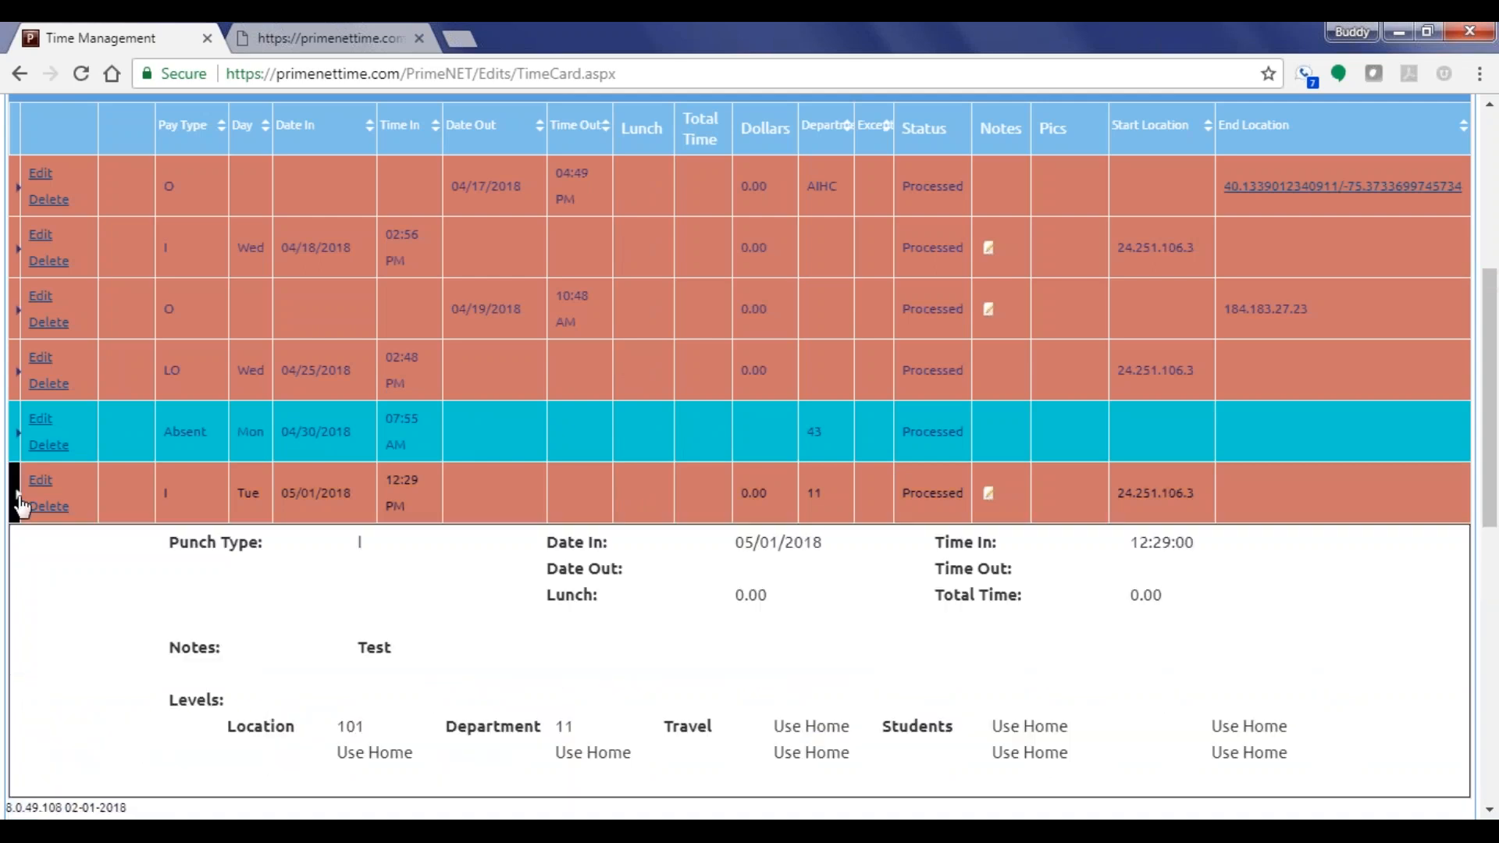
{"action": "scroll", "coordinate": [363, 598], "scroll_direction": "down", "scroll_amount": 3}
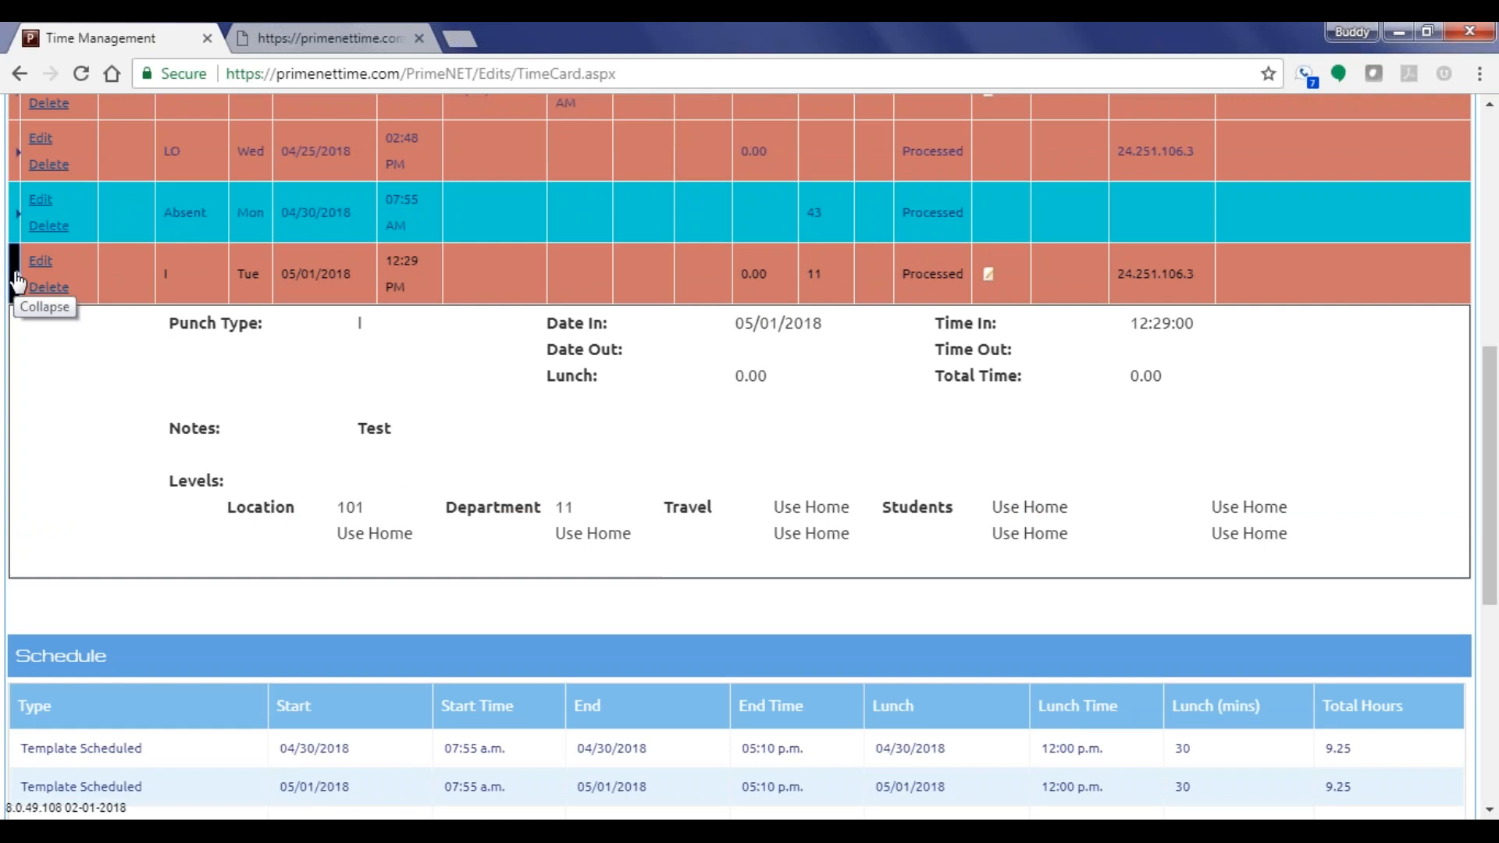
{"action": "scroll", "coordinate": [409, 459], "scroll_direction": "up", "scroll_amount": 5}
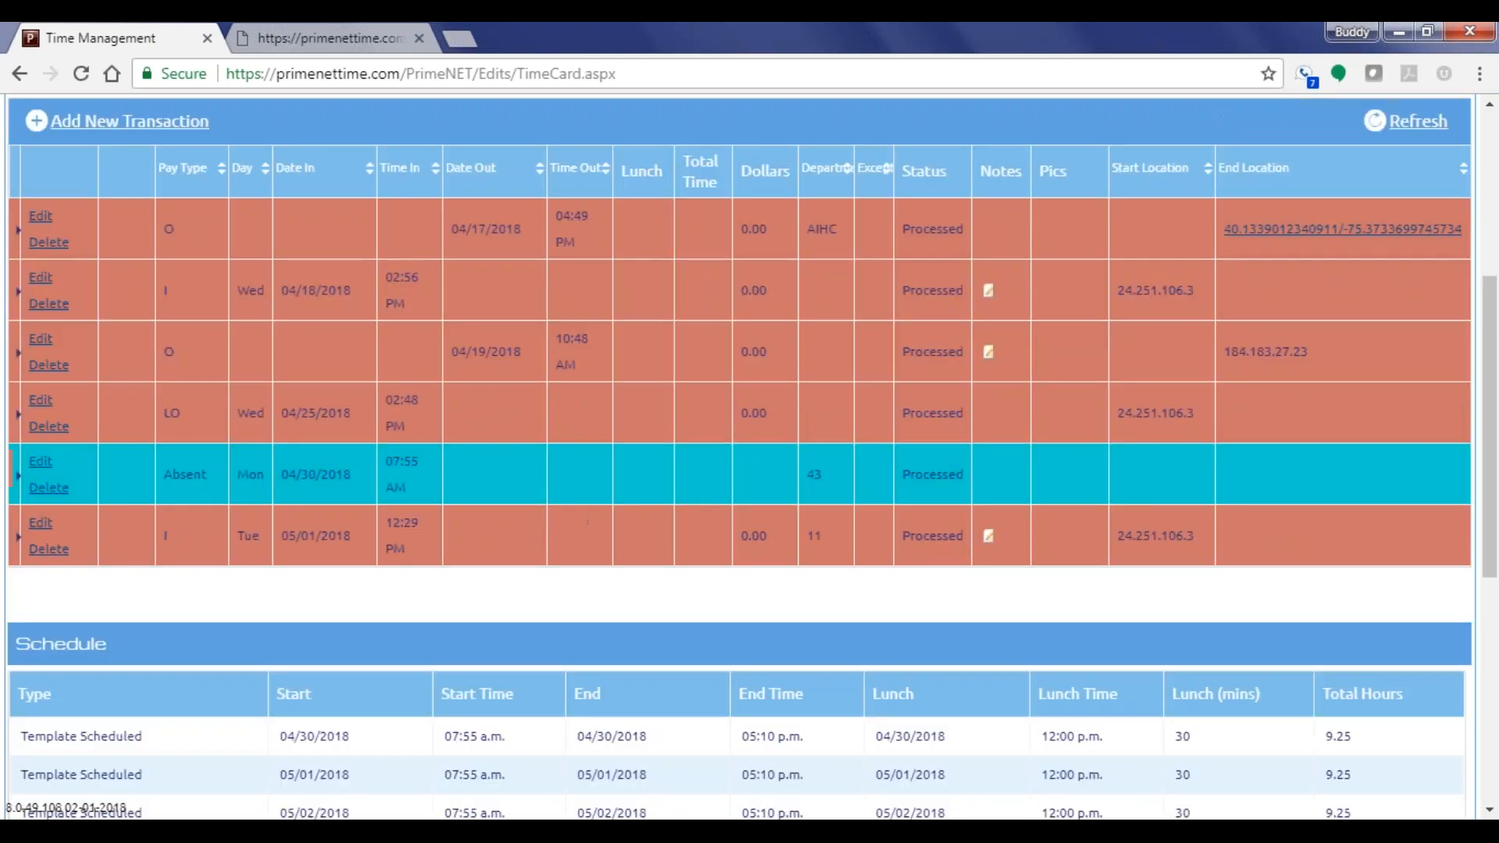
{"action": "scroll", "coordinate": [408, 461], "scroll_direction": "up", "scroll_amount": 5}
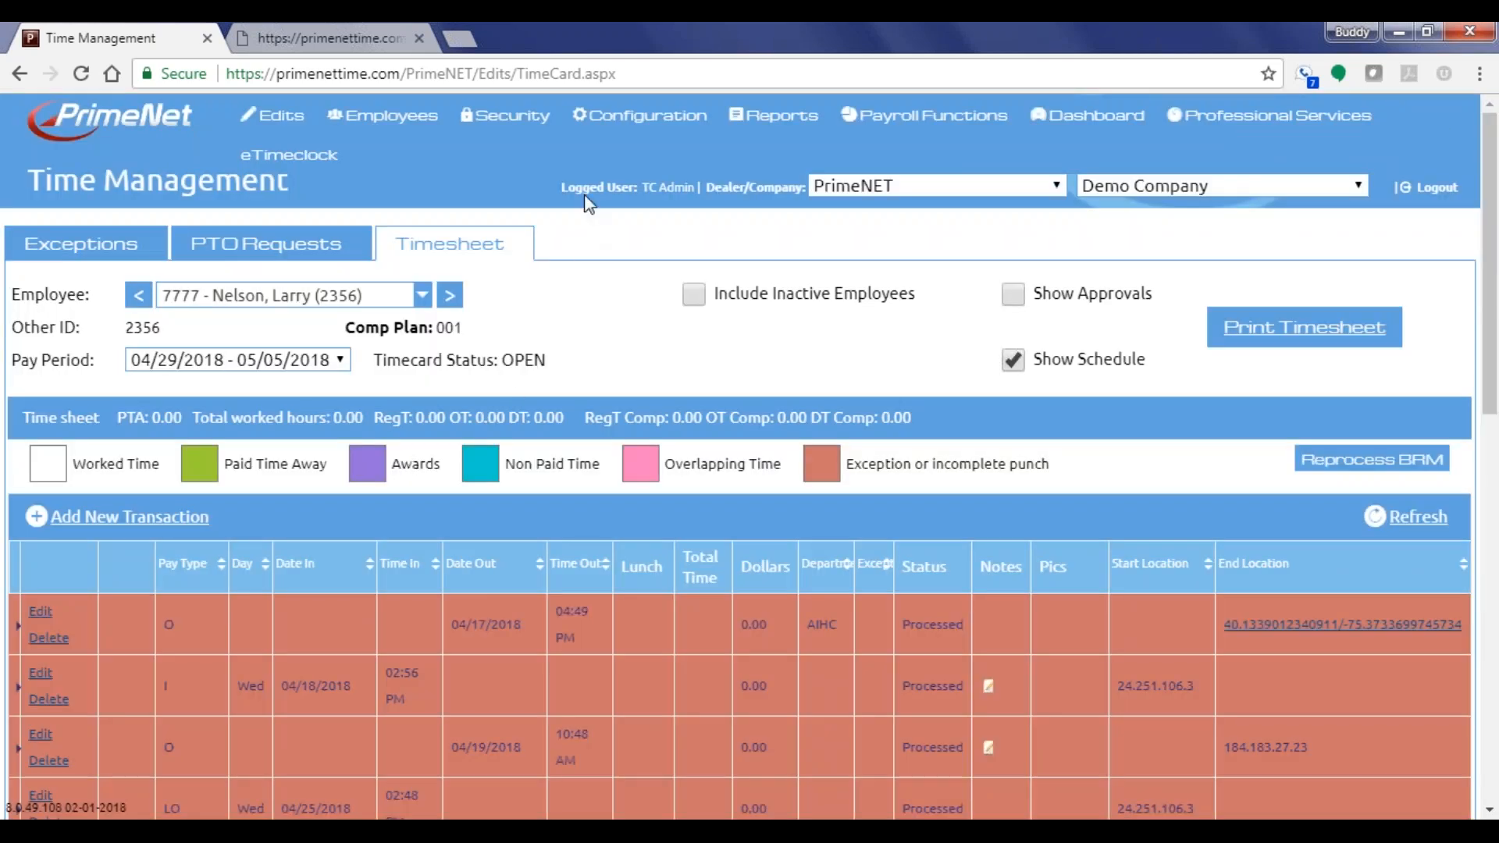
Go to Configuration > Rule Setup > Level Hierarchy Plan
{"action": "mouse_move", "coordinate": [625, 117]}
{"action": "mouse_move", "coordinate": [634, 191]}
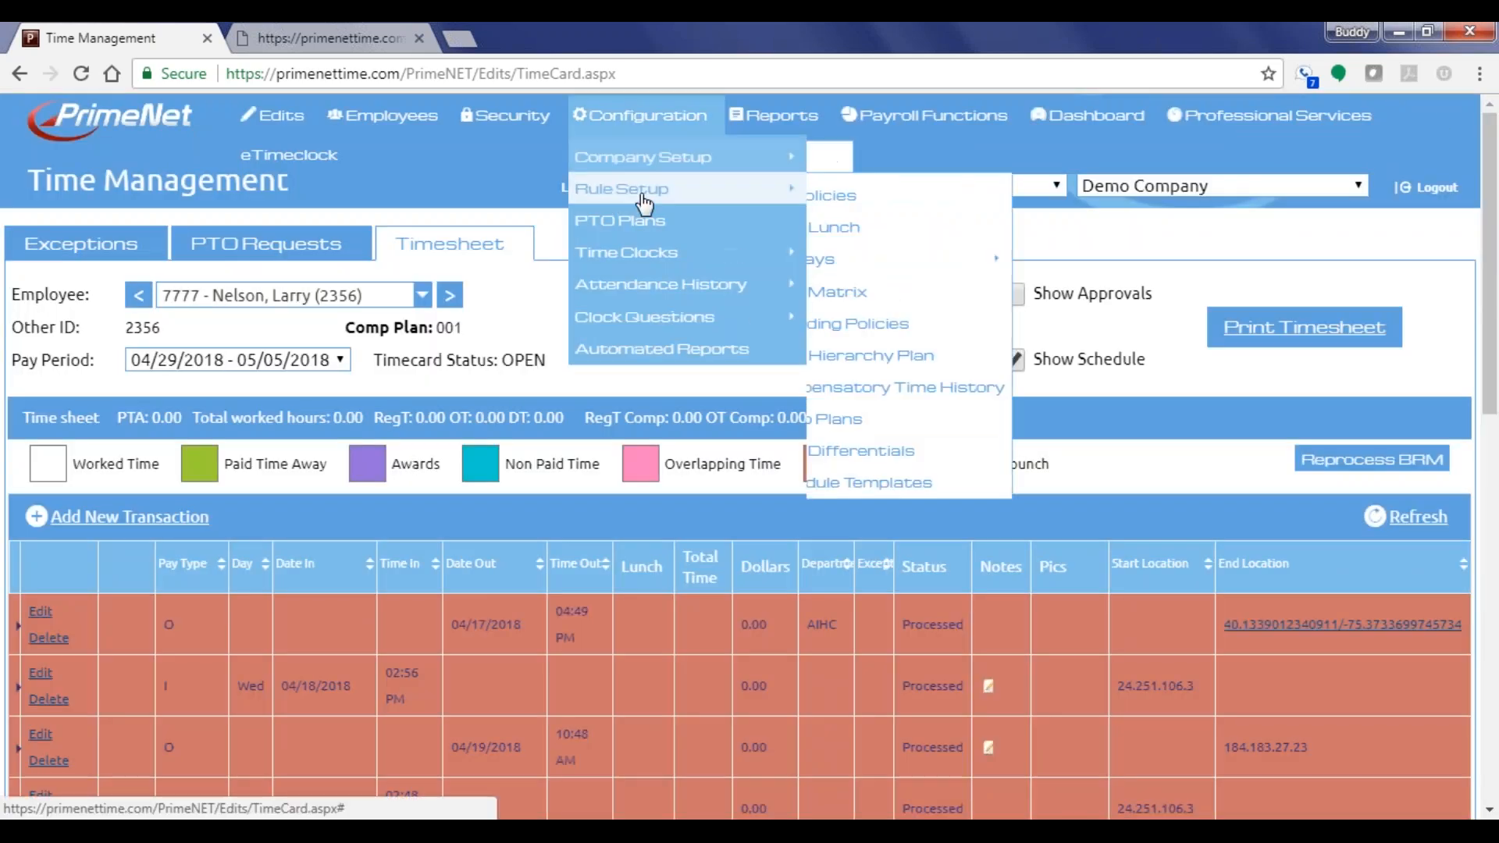
{"action": "left_click", "coordinate": [906, 361]}
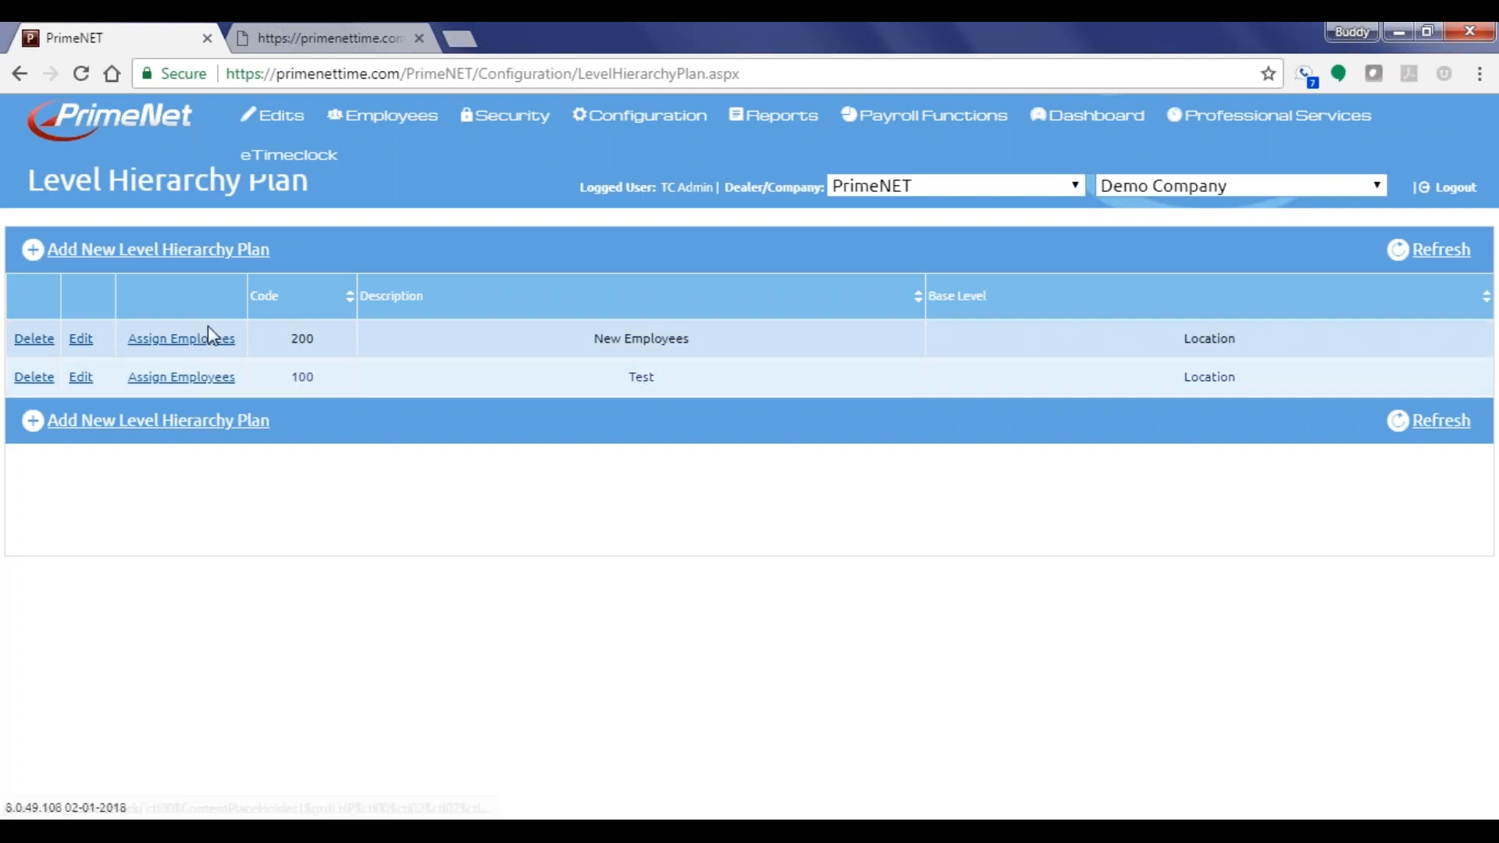
Assign the first listed employee to plan 200 New Employees and dismiss the success message
{"action": "left_click", "coordinate": [182, 338]}
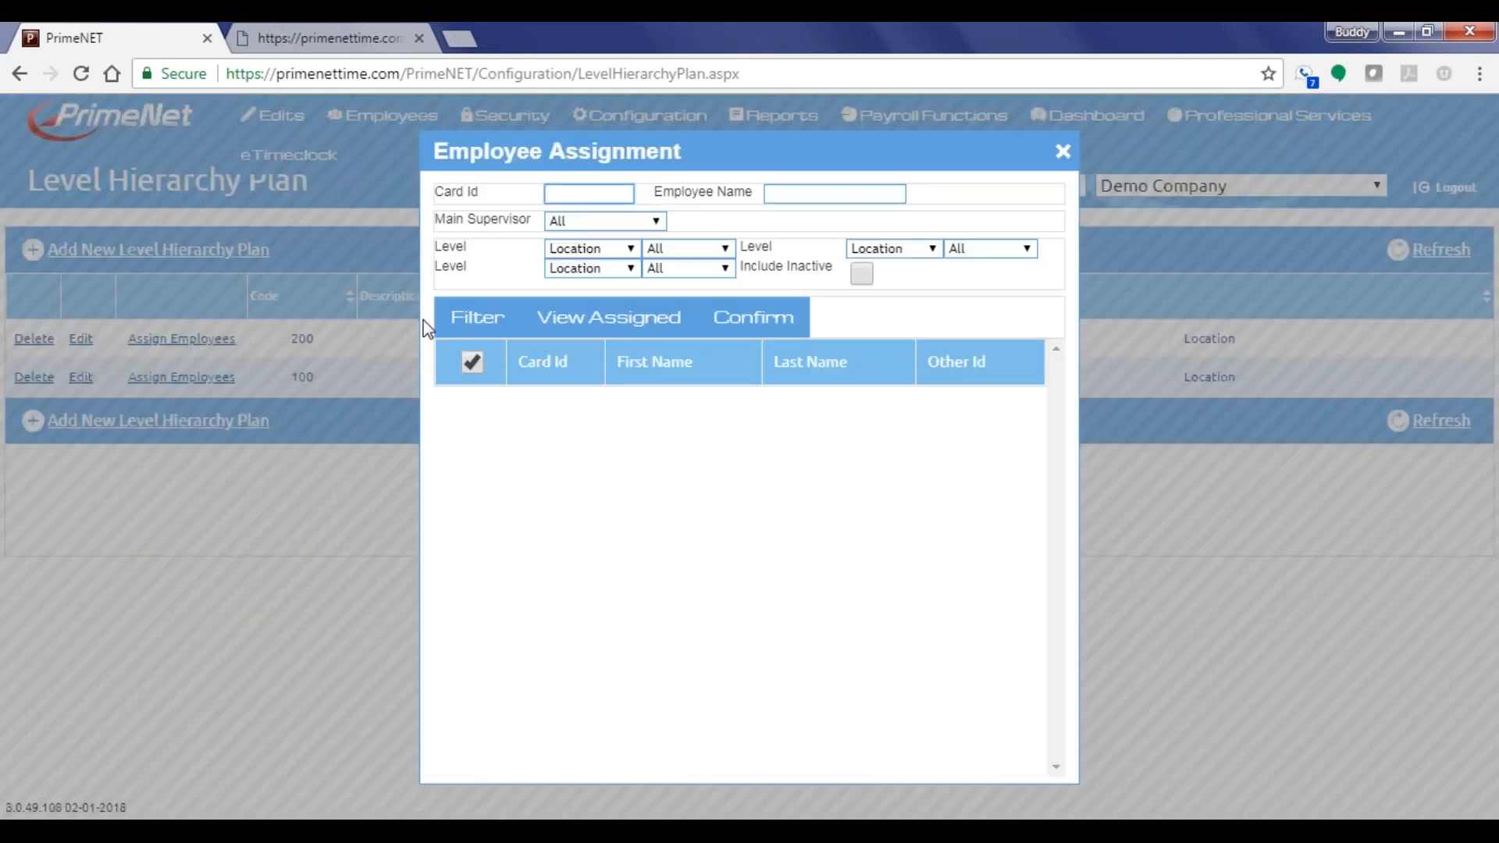
{"action": "left_click", "coordinate": [476, 320]}
{"action": "left_click", "coordinate": [471, 405]}
{"action": "left_click", "coordinate": [753, 317]}
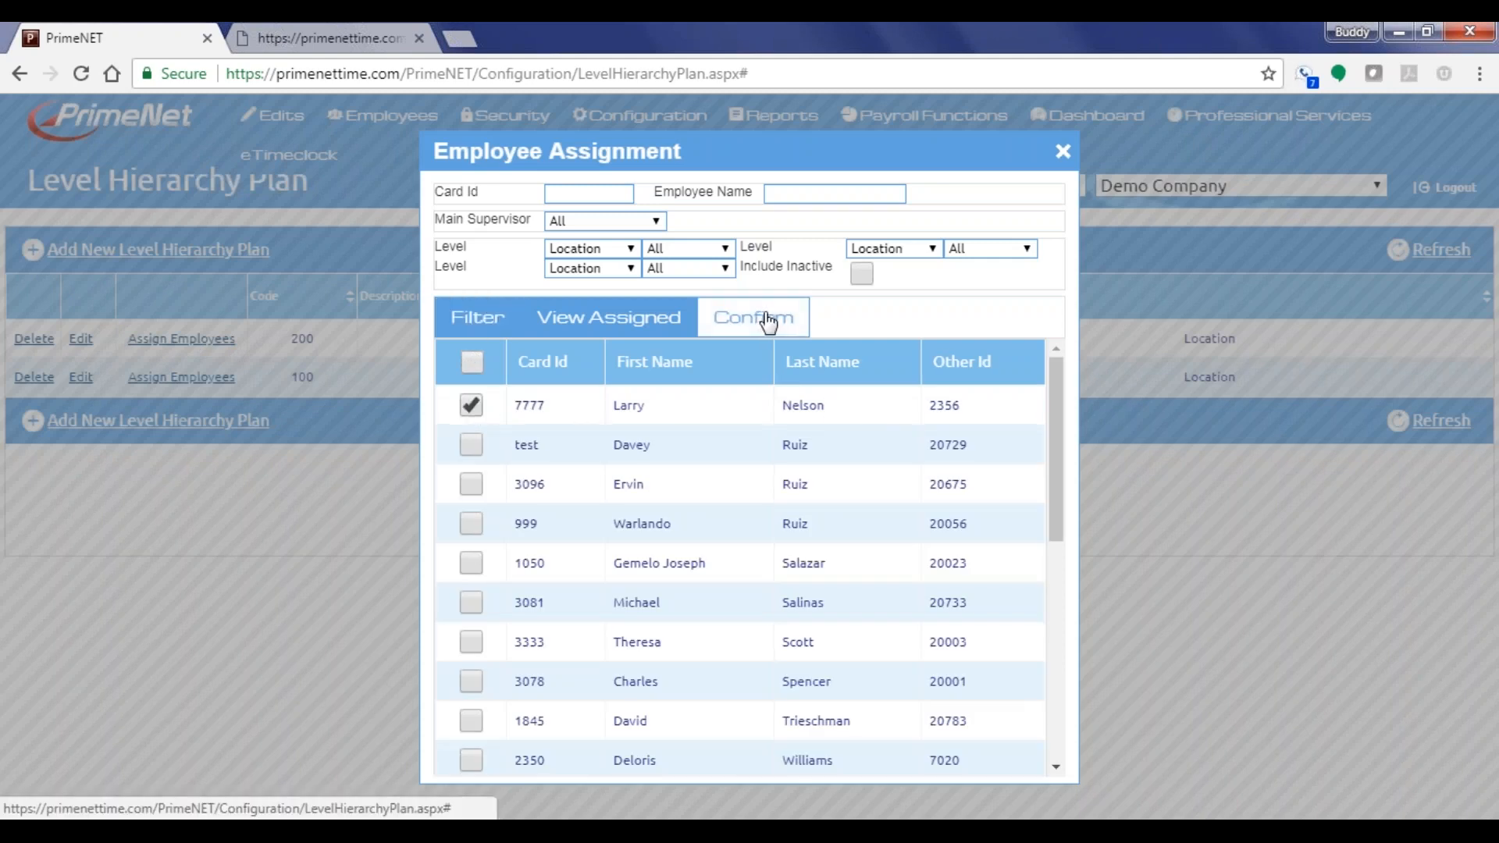
{"action": "key", "text": "Return"}
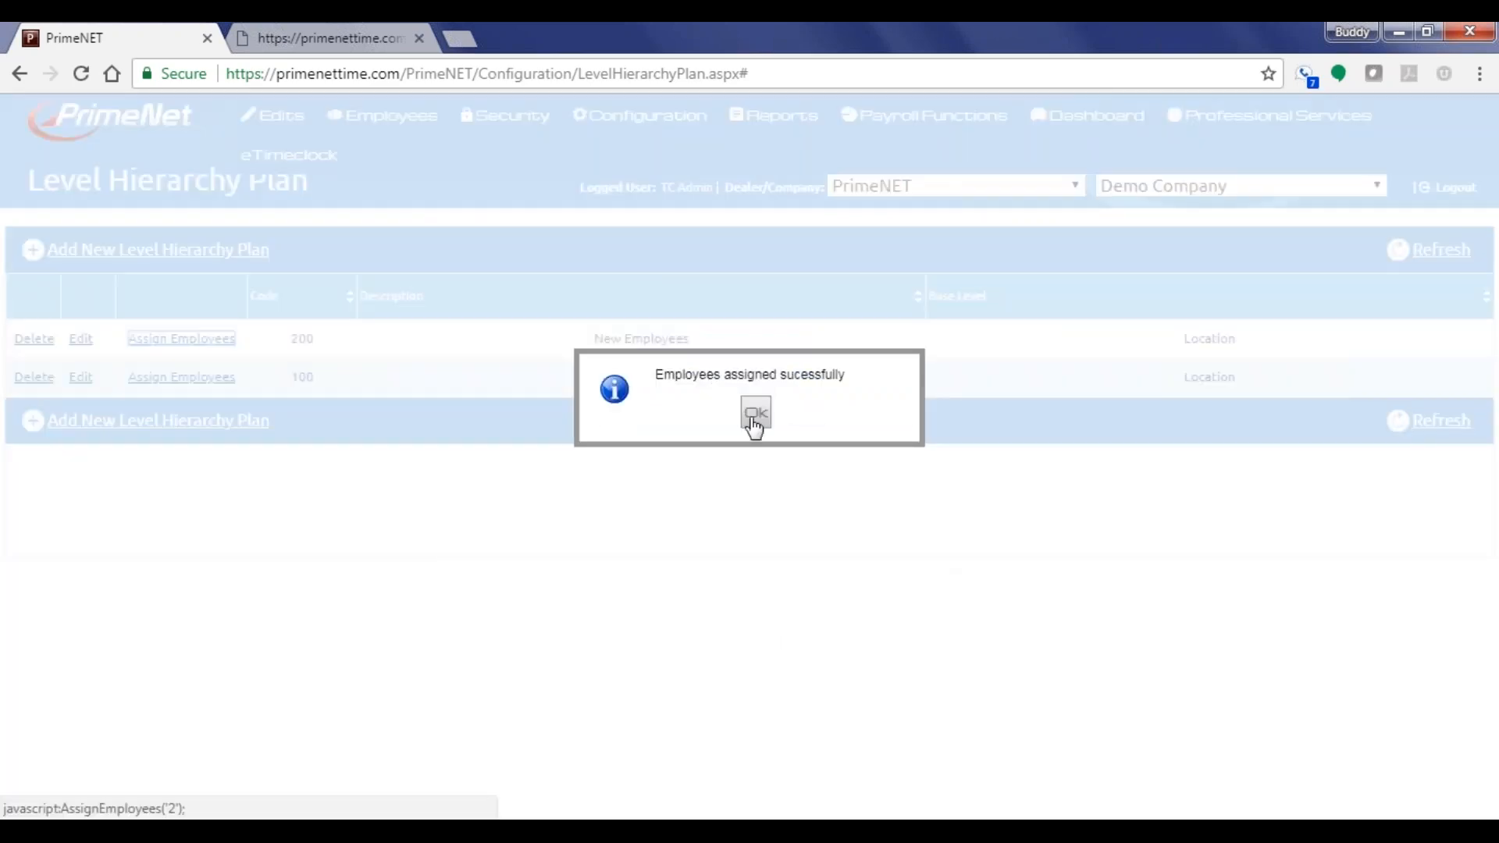
{"action": "left_click", "coordinate": [751, 416]}
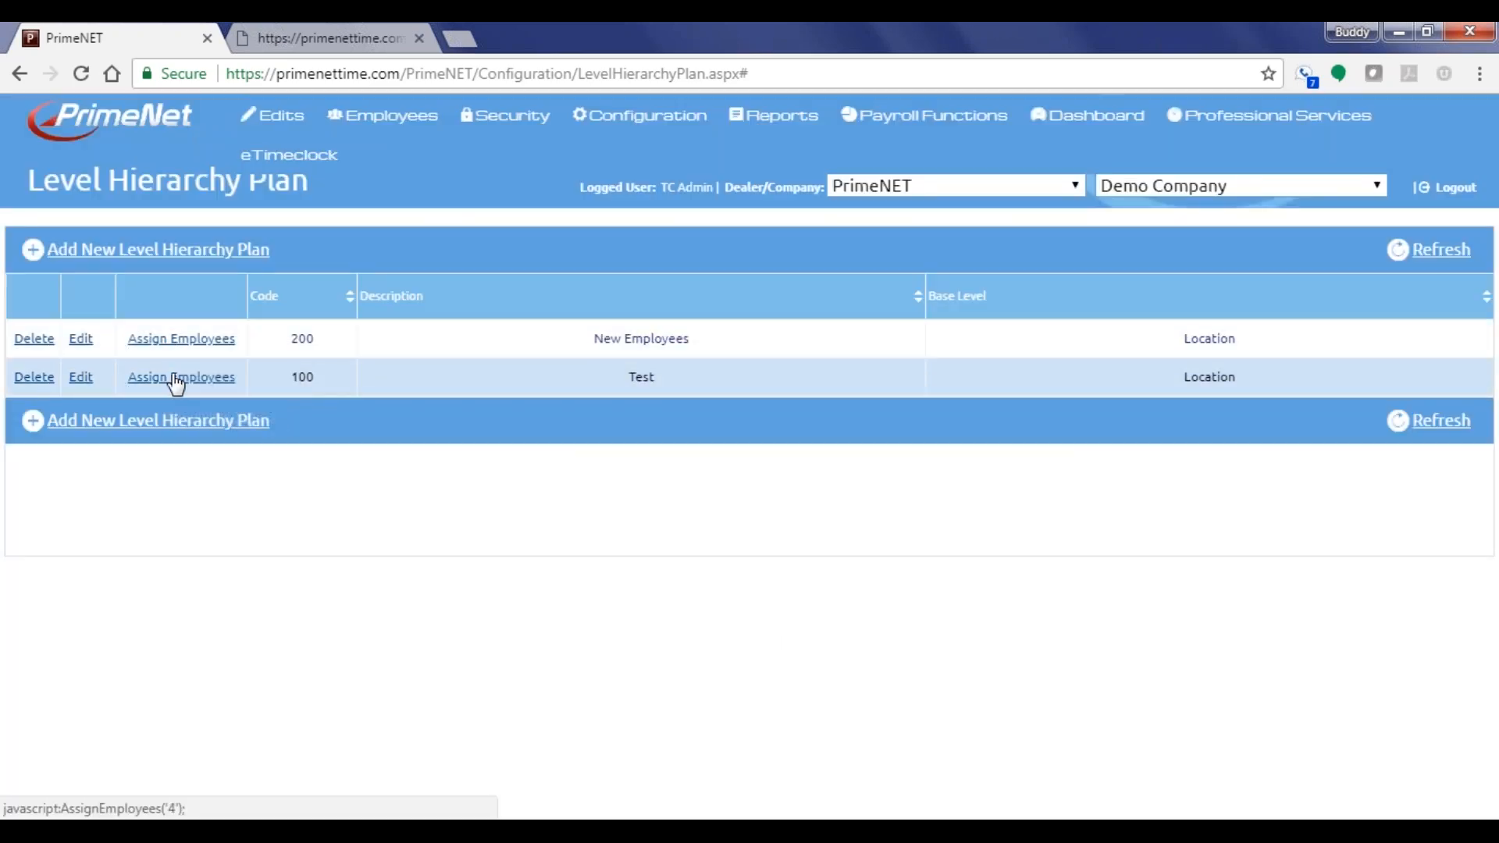
{"action": "left_click", "coordinate": [176, 378]}
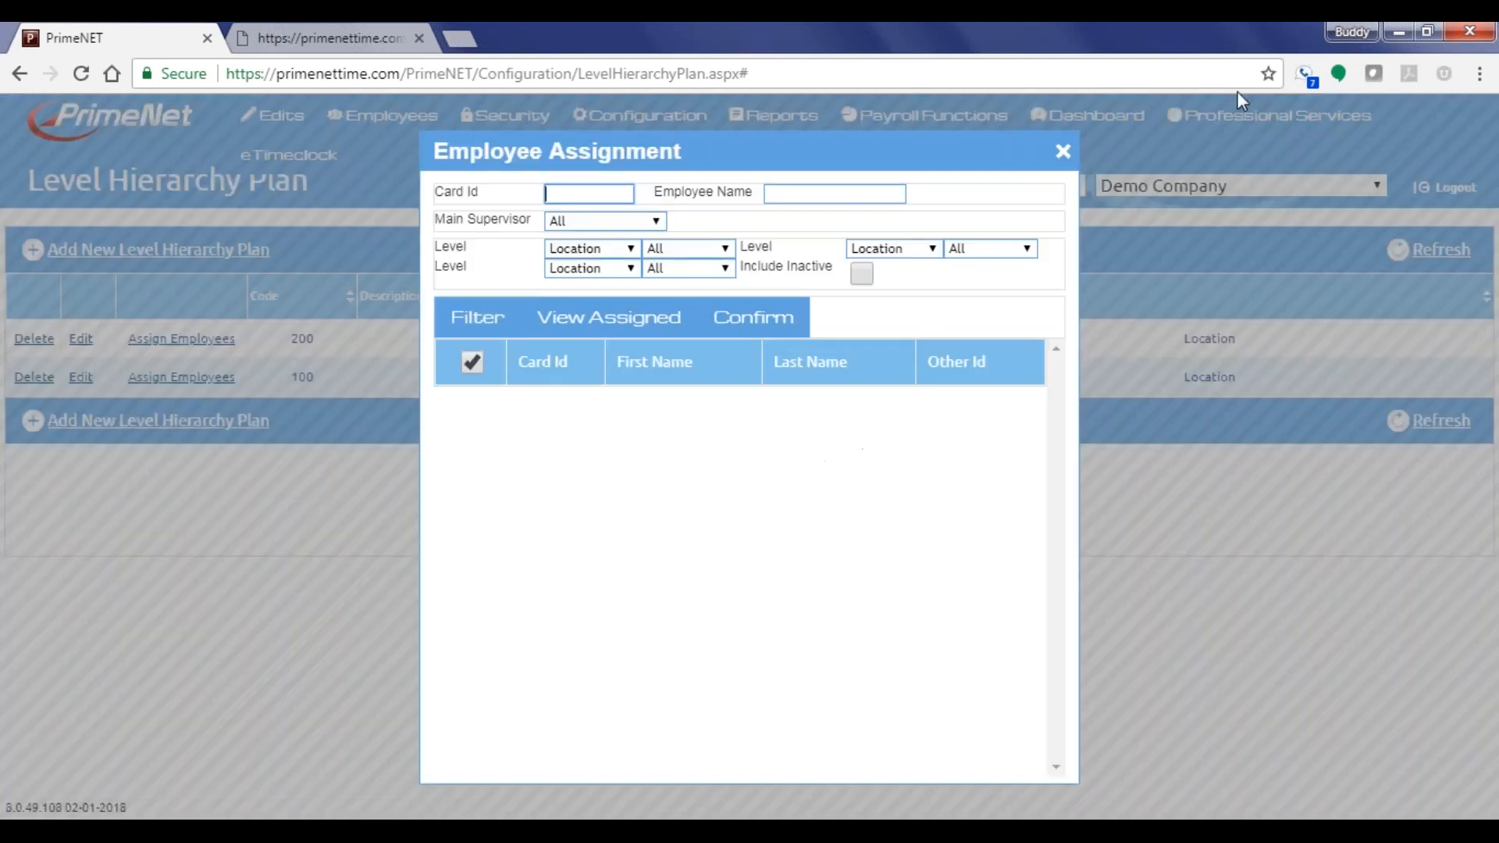
{"action": "left_click", "coordinate": [1063, 151]}
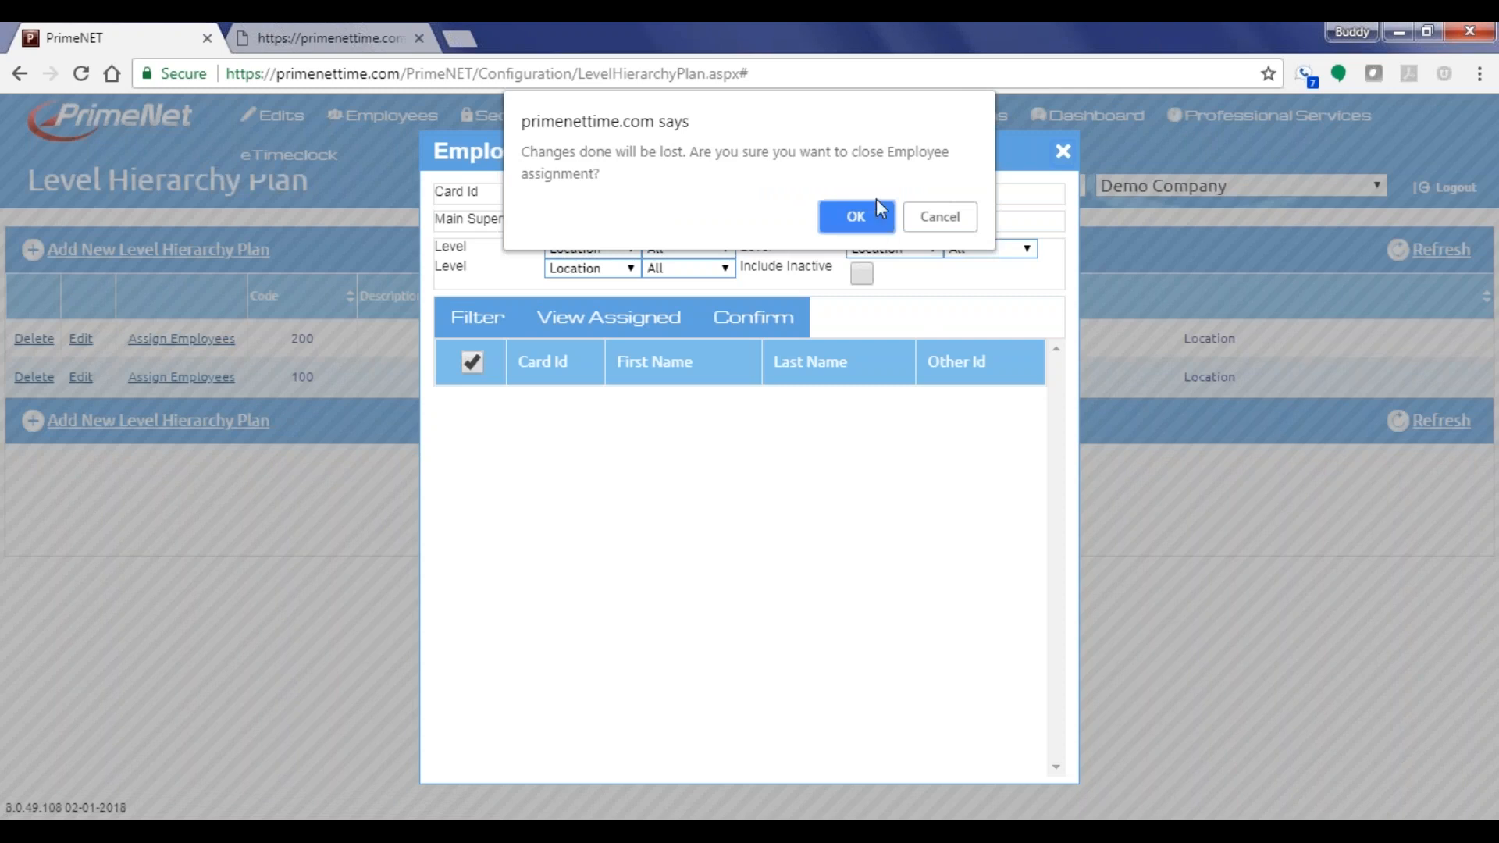
{"action": "left_click", "coordinate": [868, 225]}
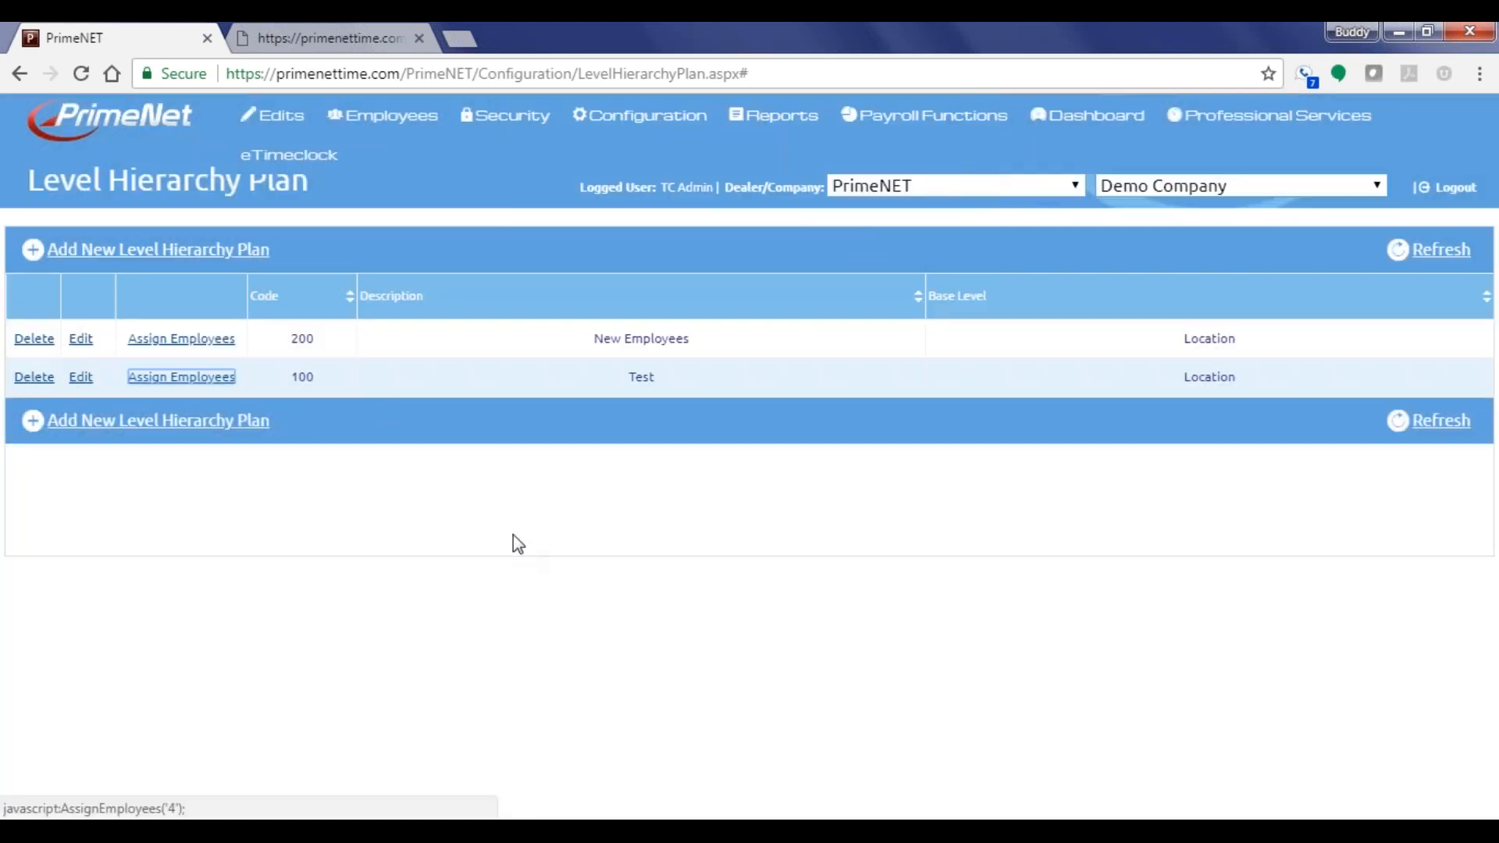